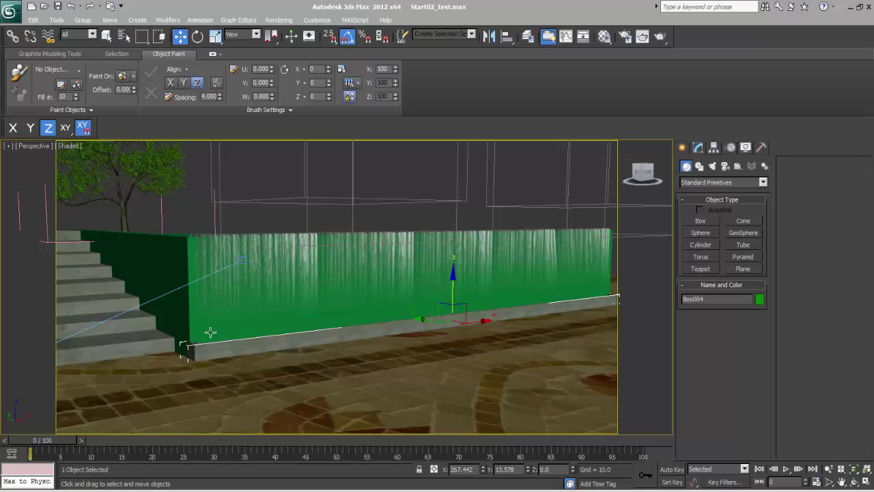
- Select the green retaining wall box beside the stairs
alt+middle_drag(214, 340, 321, 337)
scroll(322, 336, up, 8)
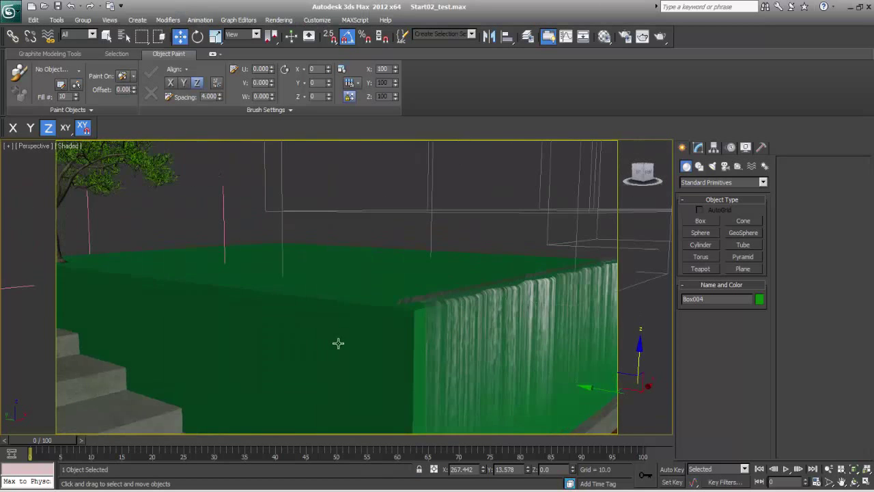
click(338, 342)
key(F3)
key(F3)
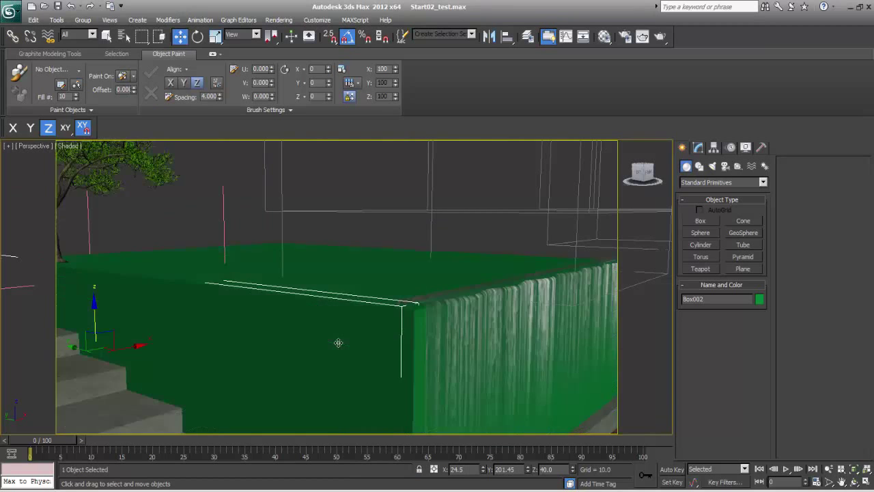
mouse_move(338, 345)
alt+middle_down()
mouse_move(335, 332)
mouse_move(348, 329)
alt+middle_up()
- Change the first unused material slot, 10 - Default, to the VRayMtl type
key(m)
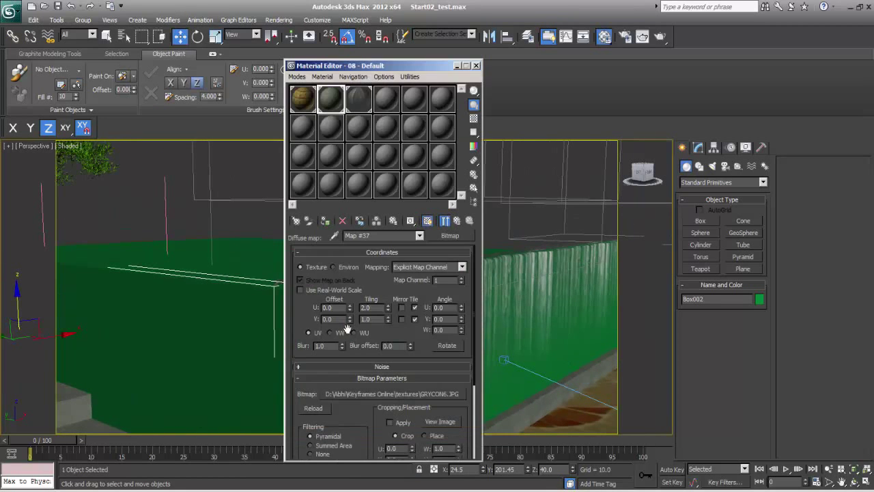
click(385, 104)
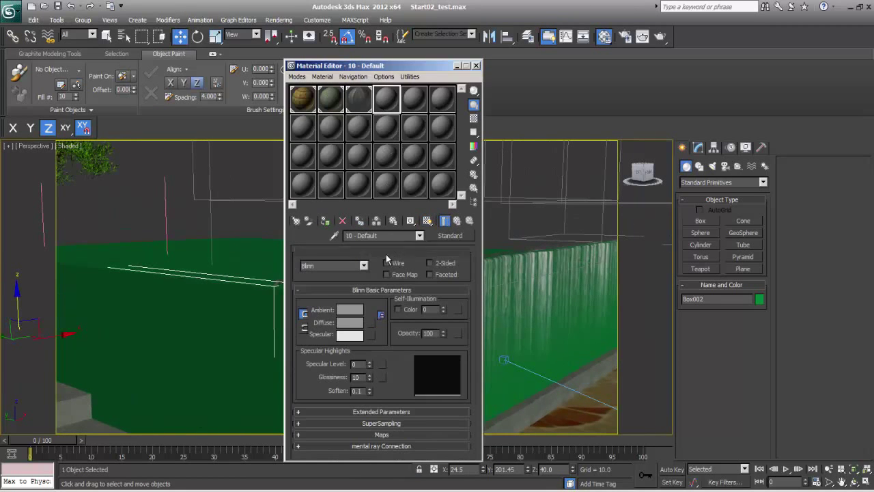
click(453, 234)
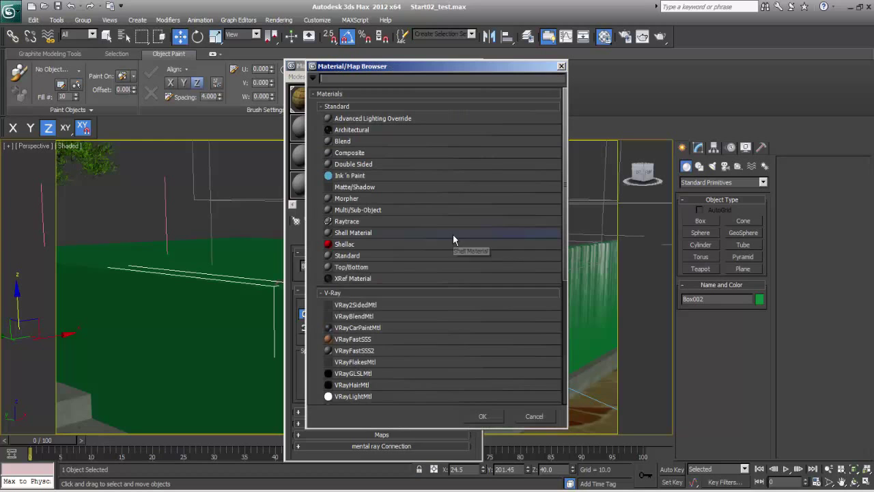
scroll(355, 369, down, 3)
click(356, 367)
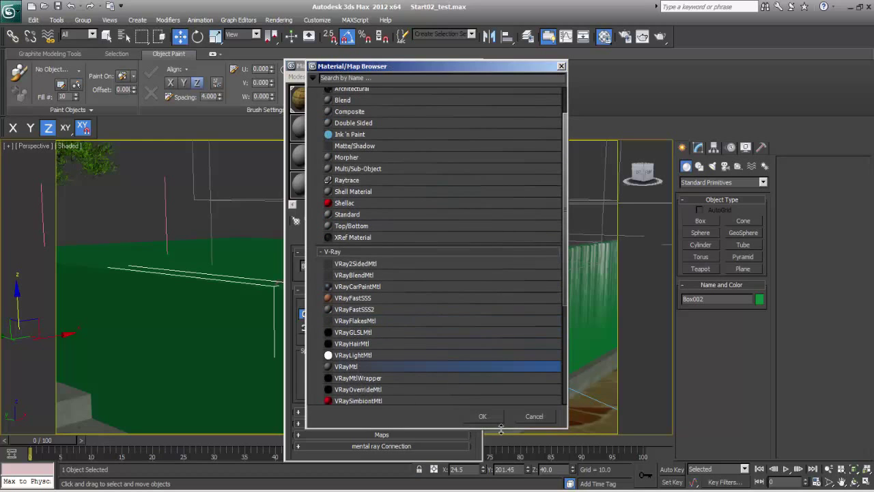
click(482, 416)
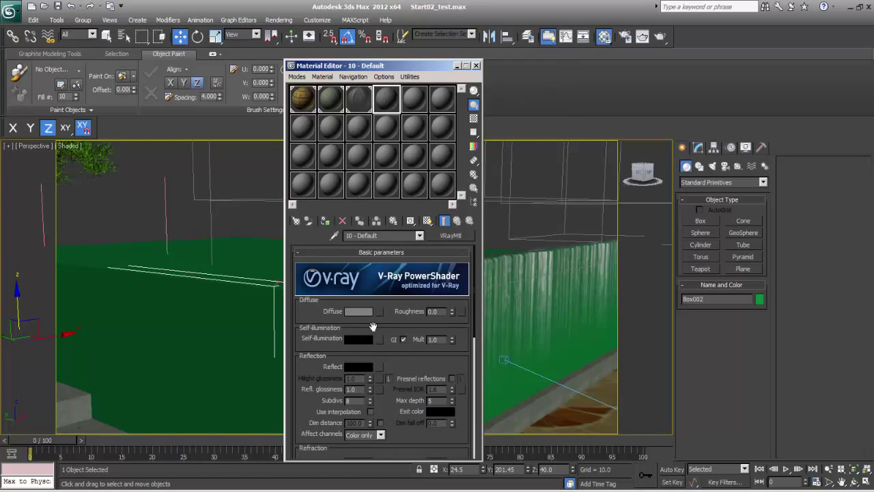
- Add a Bitmap map to the material's diffuse channel and browse to the D:\max all\MAPS\maps folder
click(379, 311)
scroll(384, 131, up, 2)
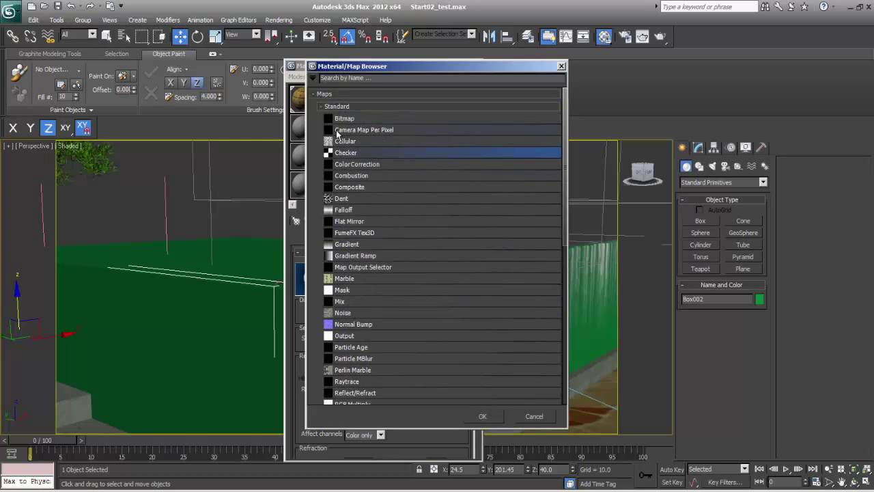
double_click(337, 120)
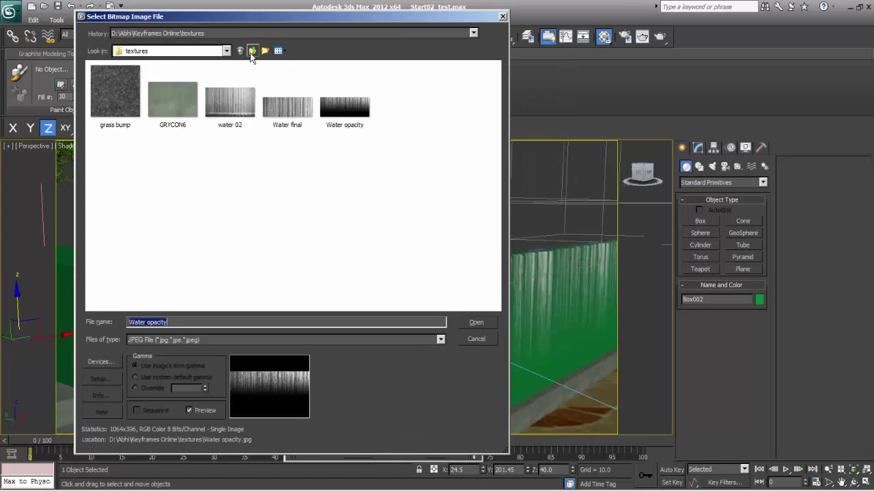
click(252, 53)
click(196, 32)
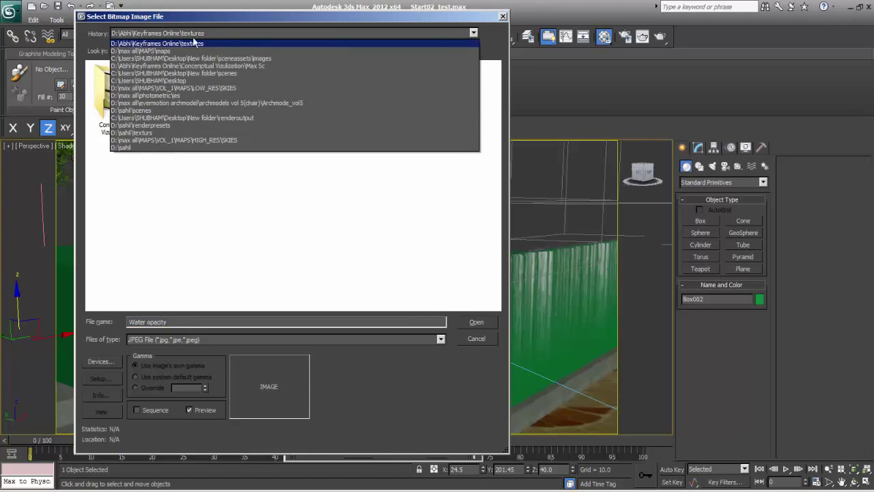
click(165, 50)
- Look through the fabric and wall textures in the maps folder and preview wall_07 at full size
click(229, 200)
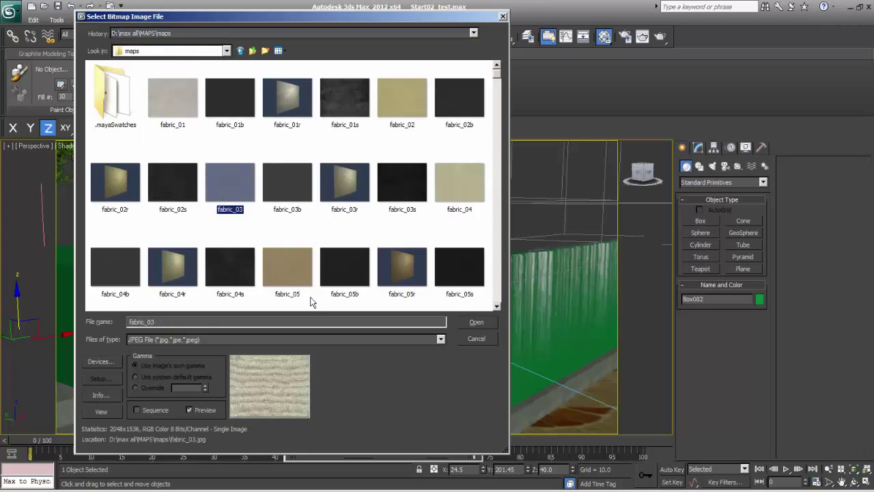
scroll(307, 290, down, 5)
click(175, 101)
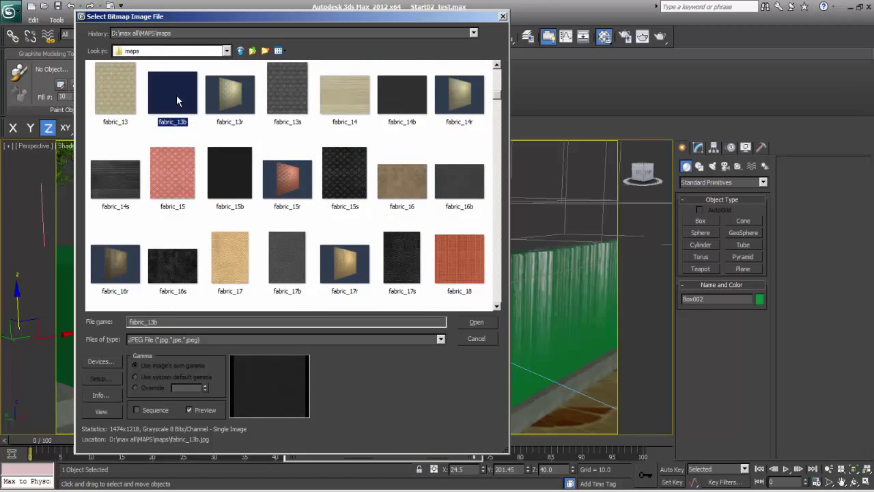
scroll(176, 95, down, 15)
click(176, 95)
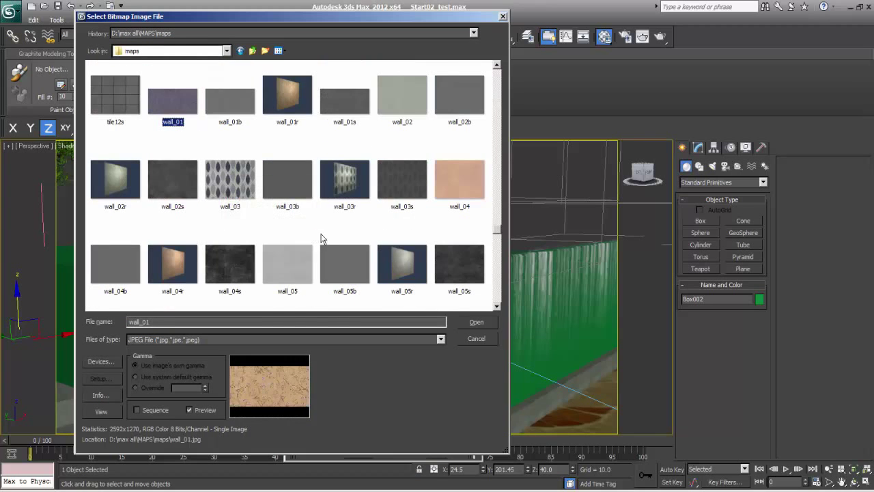
scroll(304, 259, down, 3)
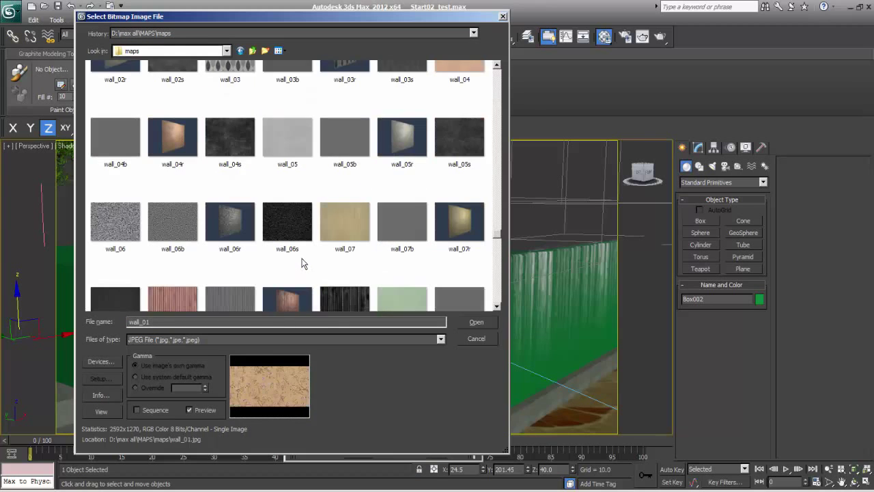
click(334, 232)
right_click(336, 230)
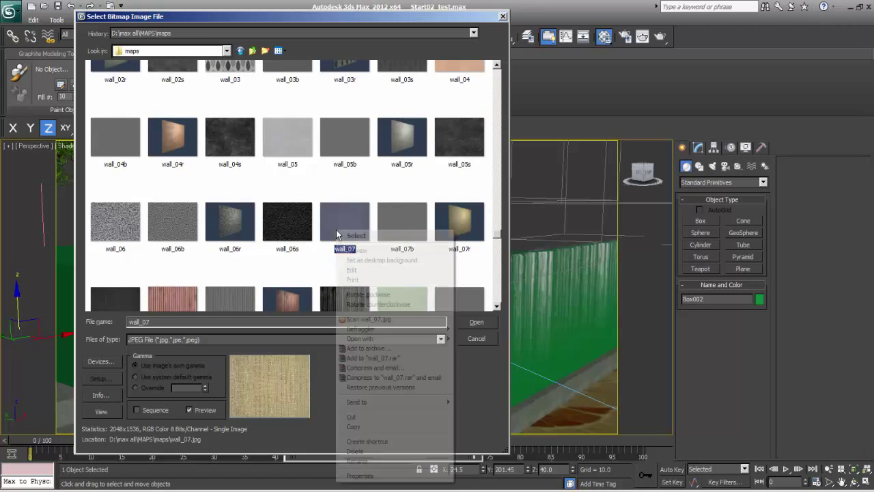
click(354, 249)
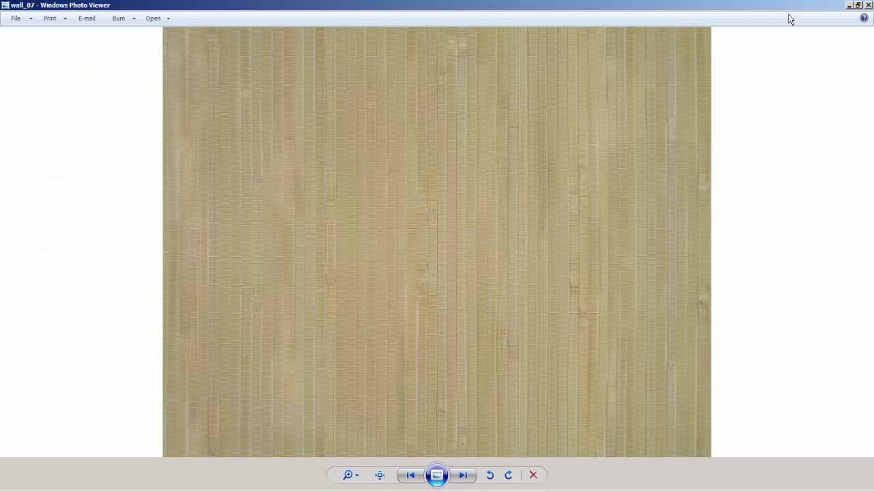
click(868, 5)
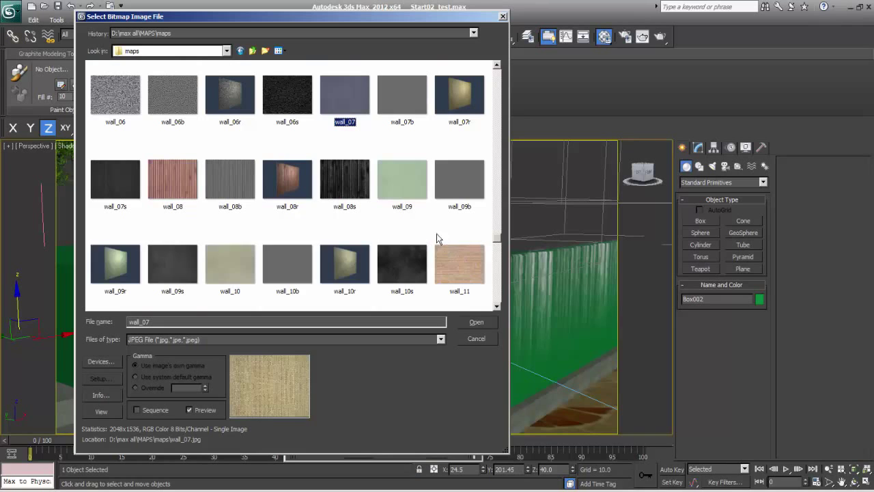
- Enlarge the texture thumbnails to the largest size and widen the bitmap selection dialog
scroll(408, 205, down, 3)
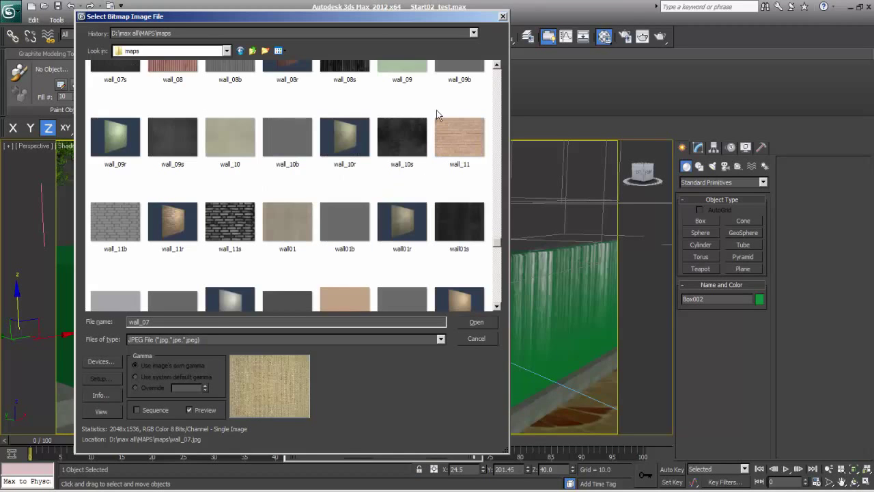
click(287, 52)
click(300, 82)
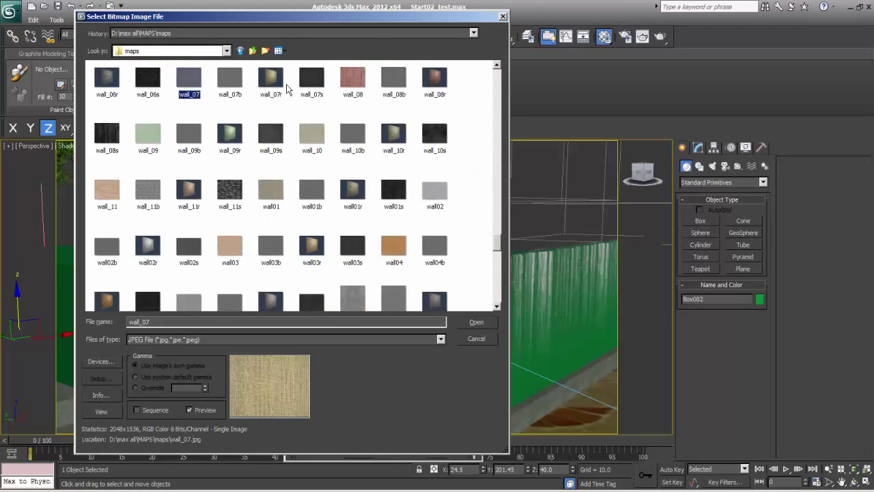
click(278, 50)
click(310, 60)
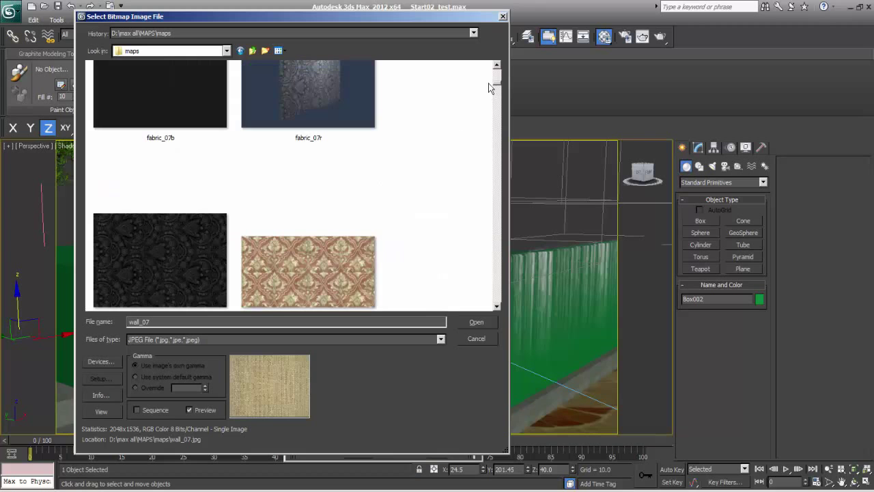
click(288, 257)
scroll(318, 256, down, 5)
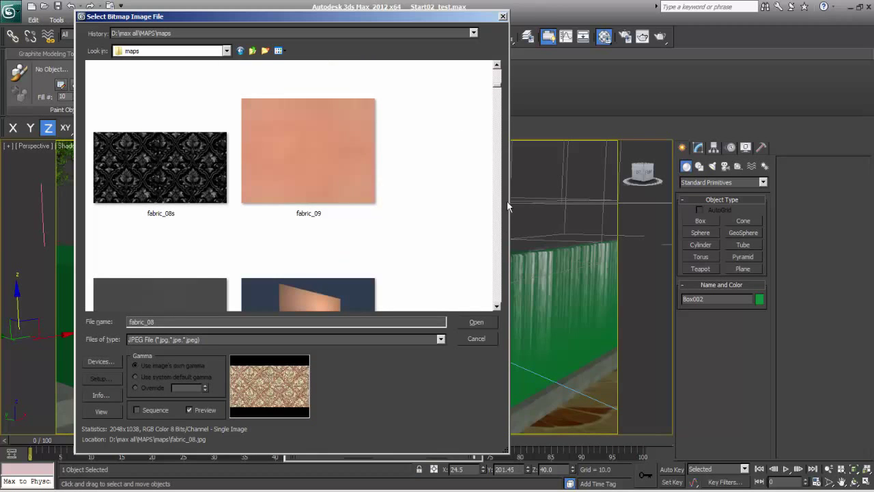
drag(509, 199, 687, 198)
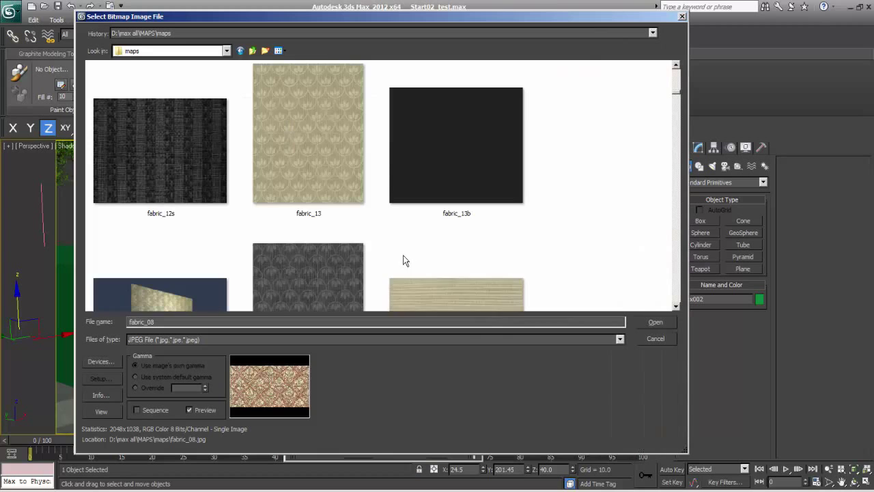
- Examine the enlarged thumbnails from the fabric textures through to the wall textures for a suitable wall surface
scroll(404, 260, down, 2)
scroll(401, 257, down, 3)
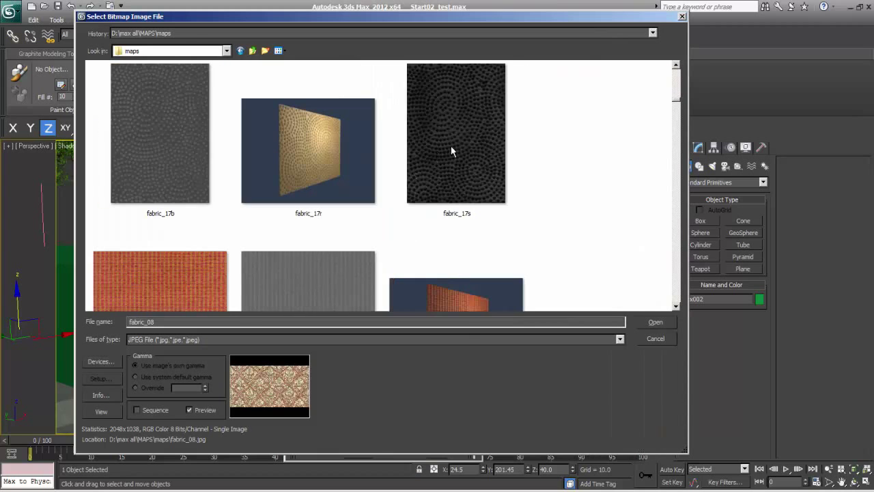
click(450, 146)
scroll(452, 157, down, 10)
click(452, 169)
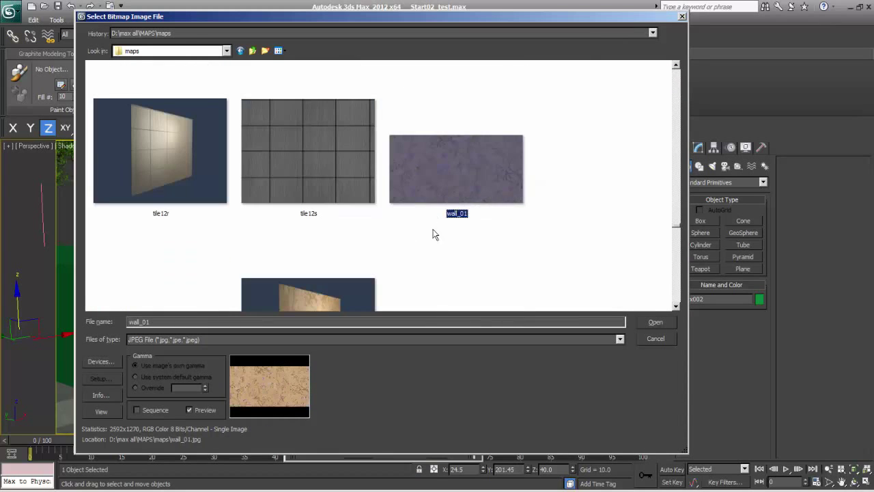
key(Right)
scroll(443, 250, down, 2)
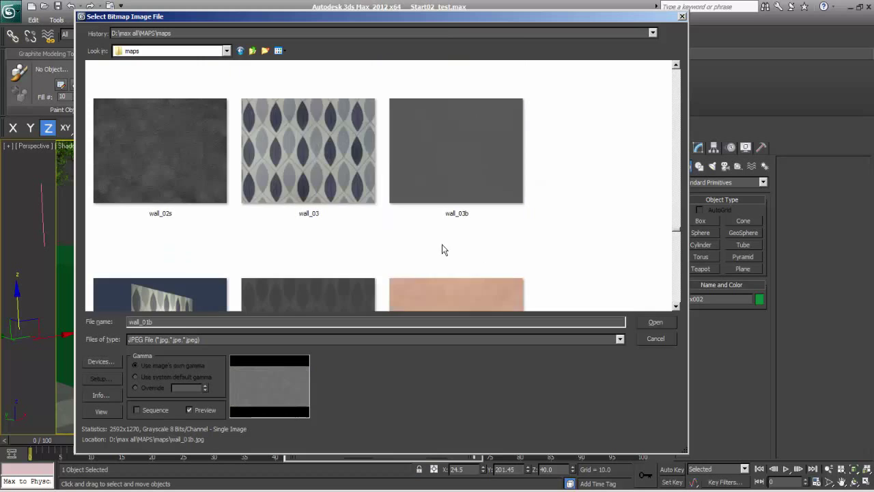
scroll(441, 245, down, 9)
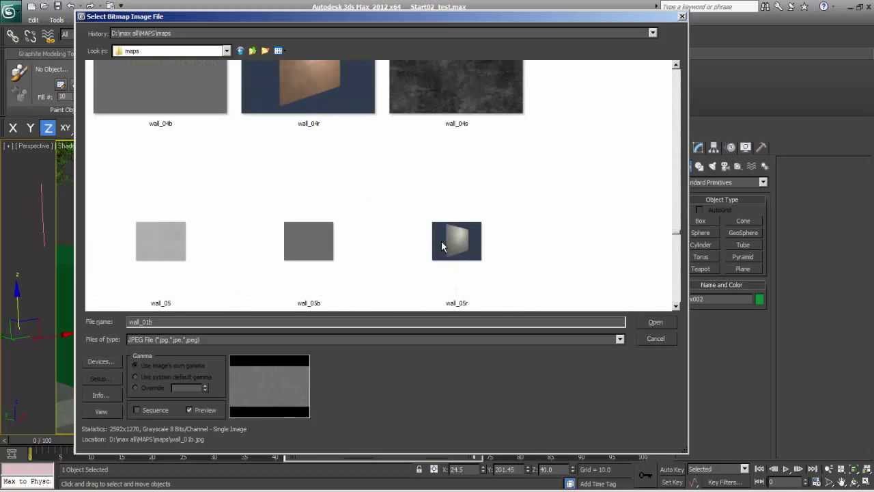
scroll(441, 244, down, 2)
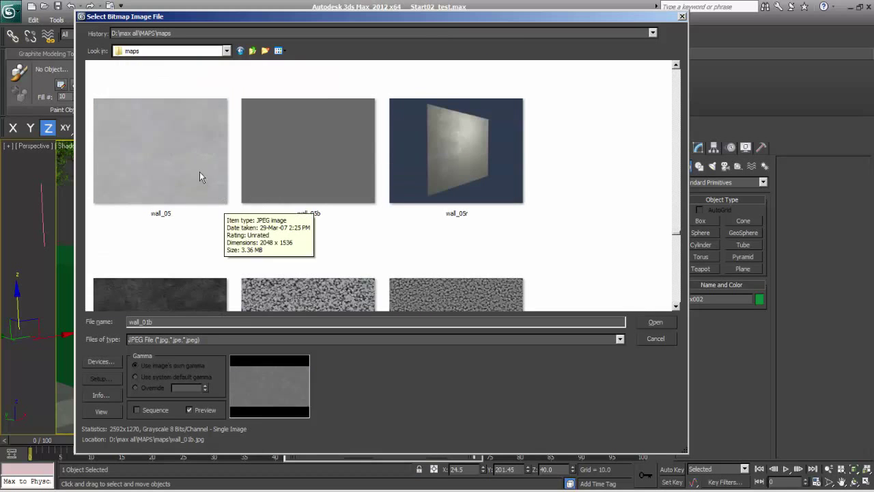
- Preview wall_05 at full size alongside its neighbouring images and load wall_05 as the diffuse bitmap
click(212, 187)
right_click(175, 164)
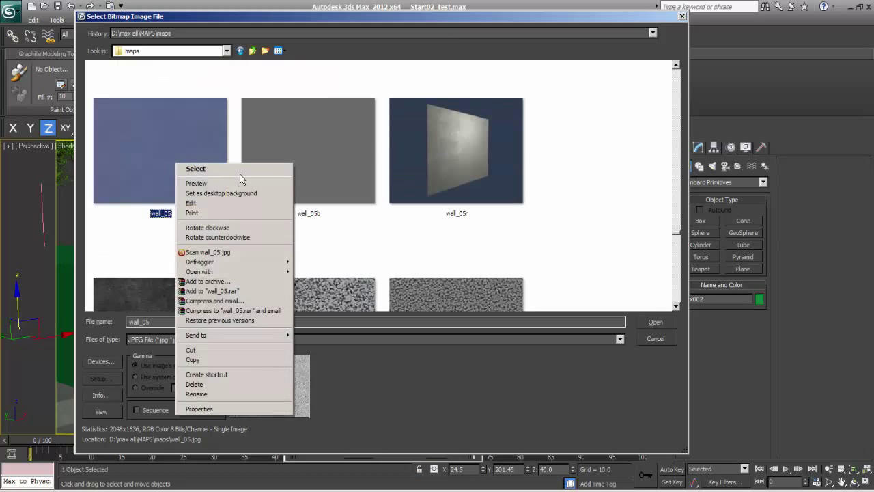
click(229, 182)
key(Right)
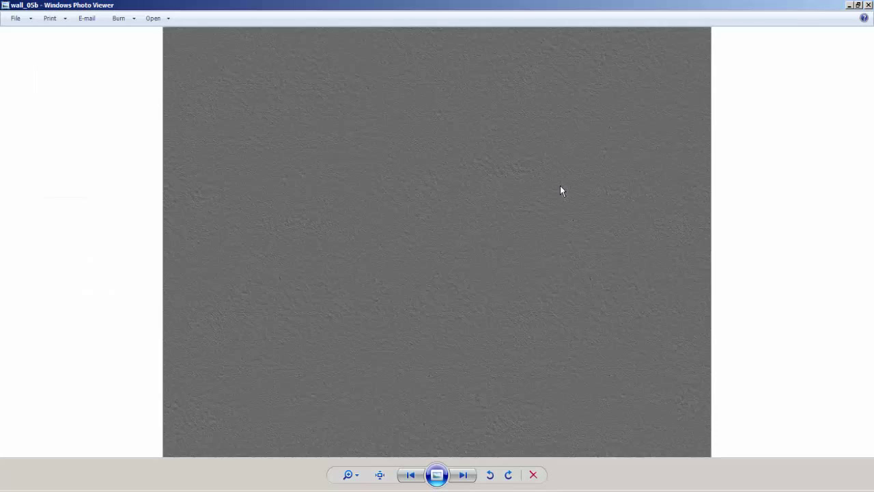
key(Left)
key(Right)
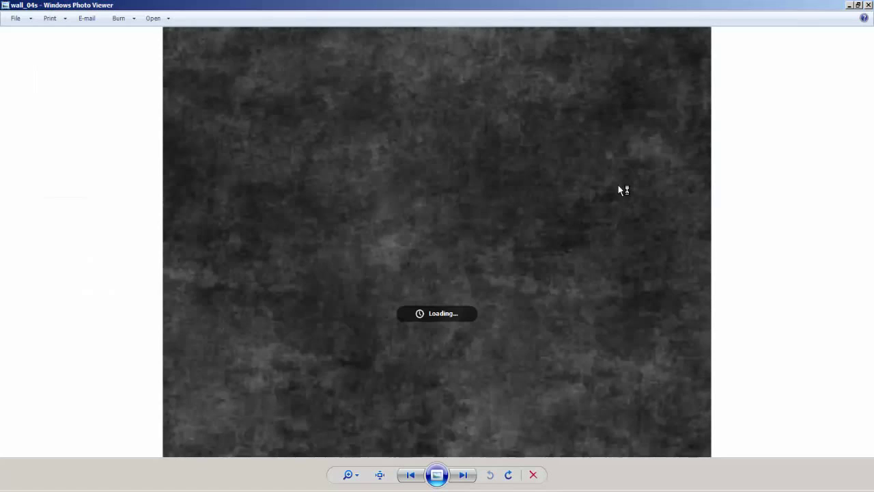
key(Left)
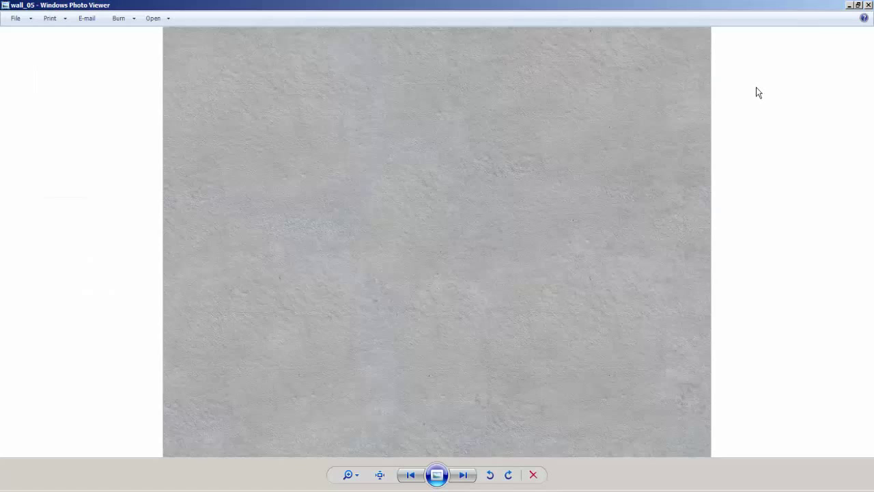
click(867, 6)
click(659, 320)
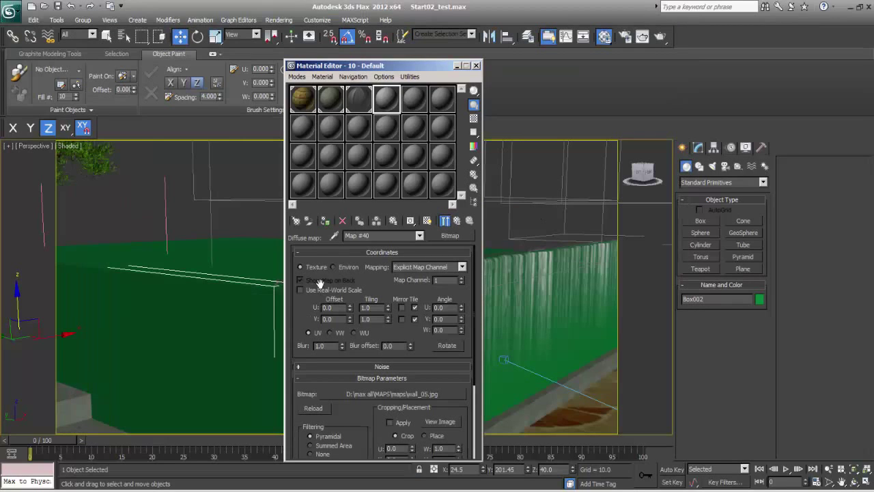
- Assign the wall_05 material to the selected wall and show its map in the viewport
click(326, 223)
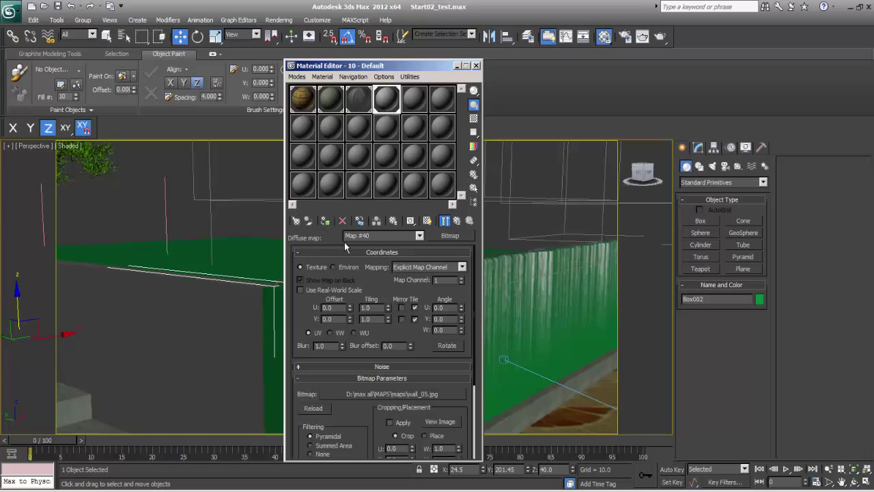
click(427, 220)
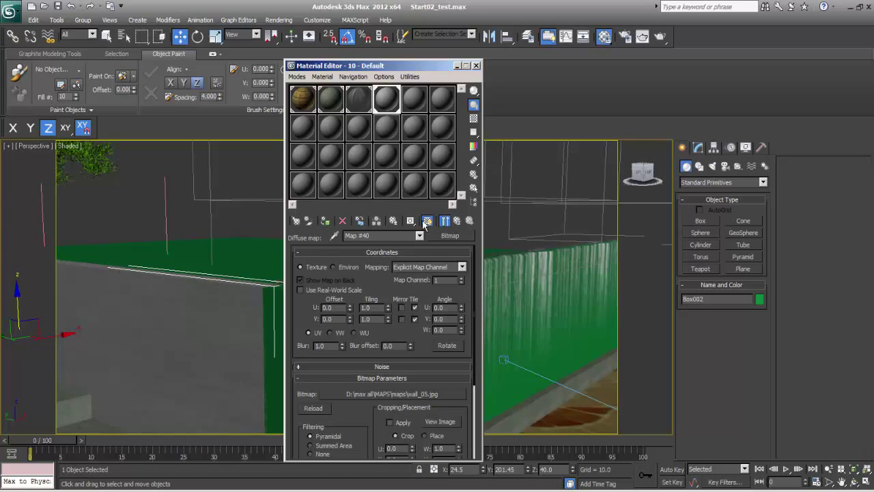
- Assign the wall_05 material to the adjoining long wall and the green ground slab above the walls, and close the Material Editor
drag(354, 66, 526, 89)
click(282, 335)
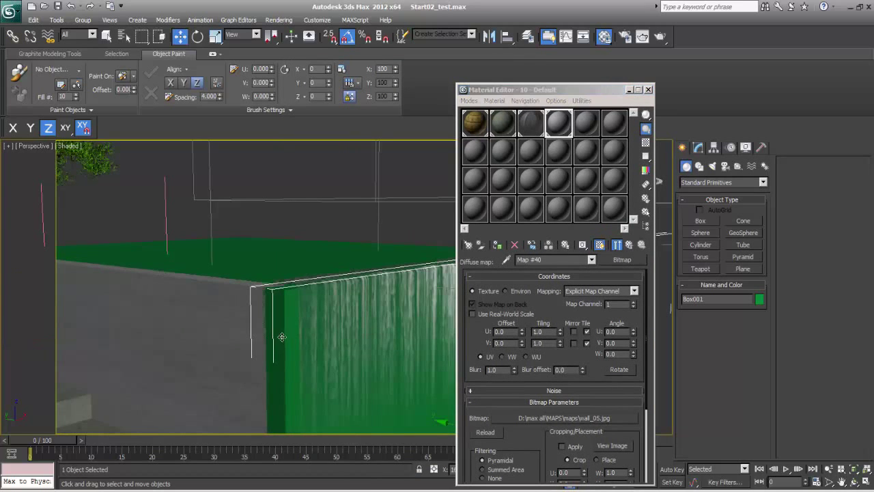
click(497, 244)
click(265, 272)
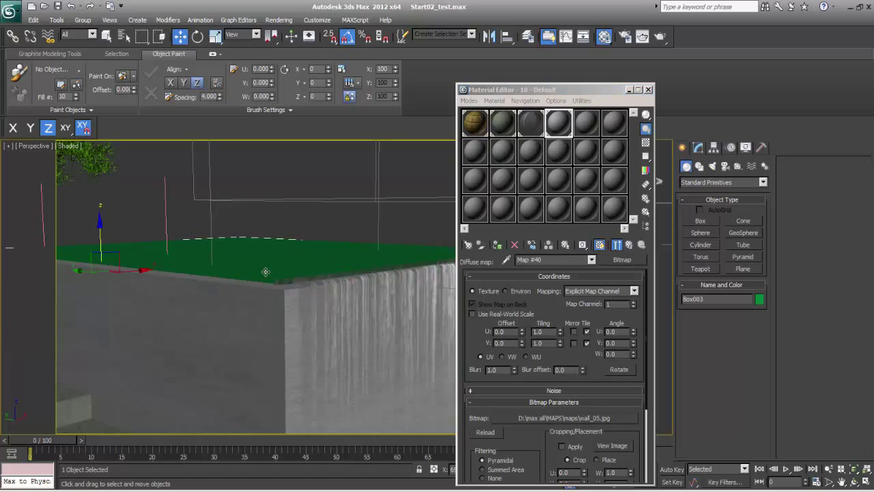
click(497, 246)
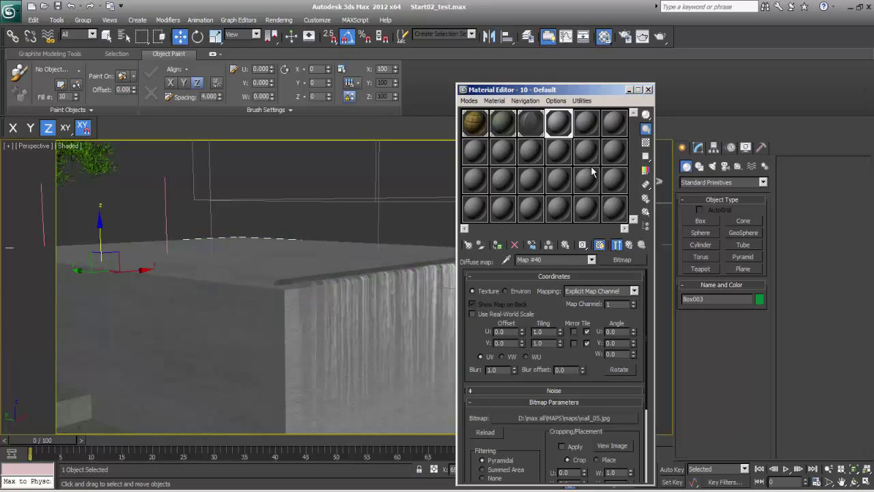
click(648, 90)
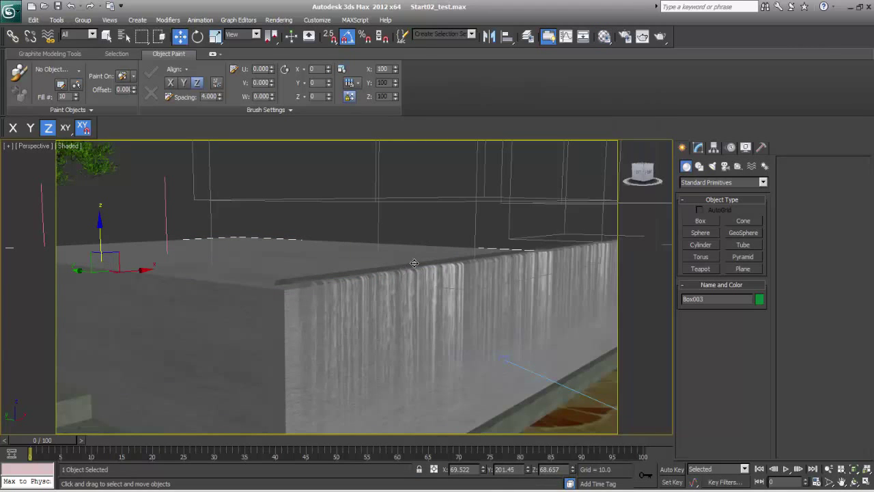
- Review the textured walls through the V-Ray camera and inspect the tree's branches and leaves up close in perspective
alt+middle_drag(414, 263, 389, 252)
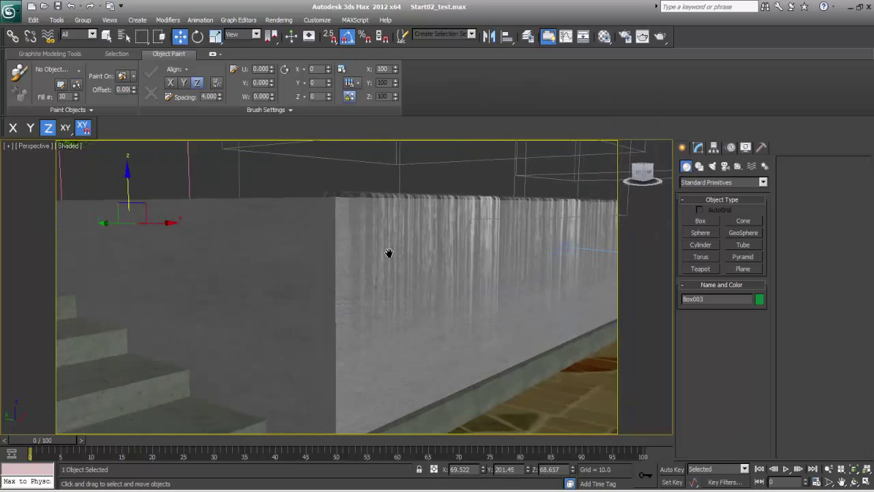
key(c)
double_click(426, 174)
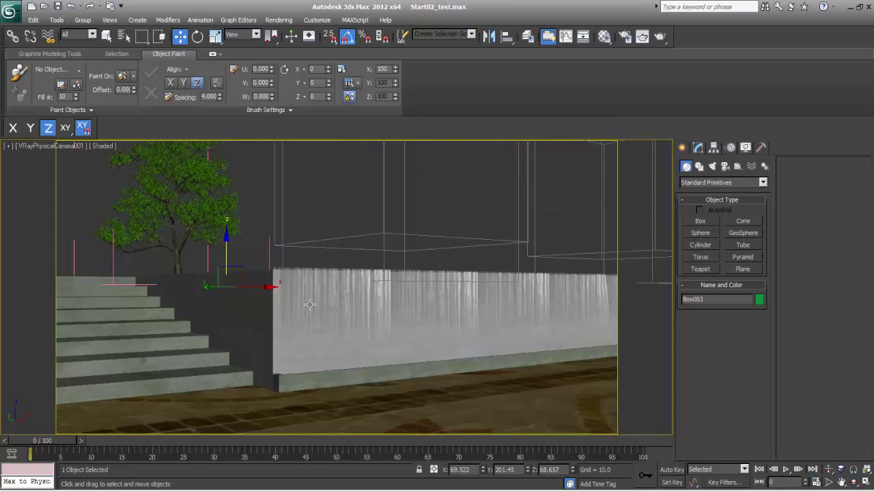
click(218, 205)
key(p)
key(z)
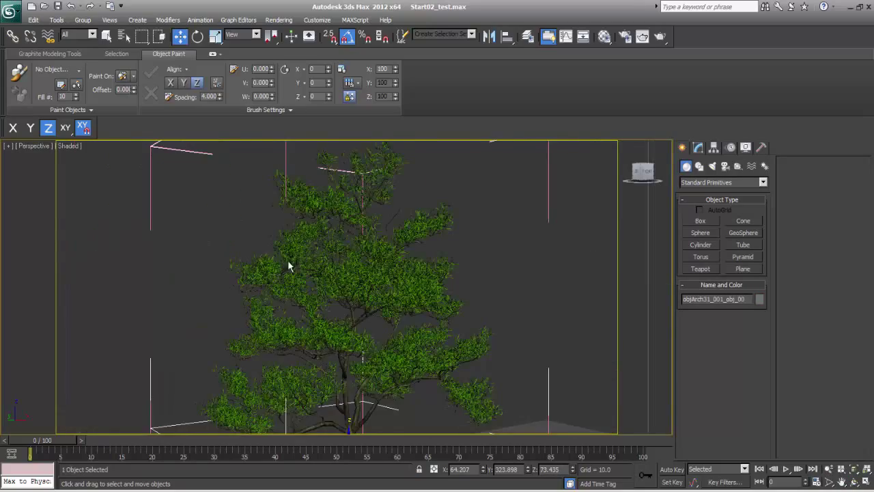
scroll(290, 264, up, 3)
middle_drag(290, 263, 335, 205)
scroll(335, 205, up, 5)
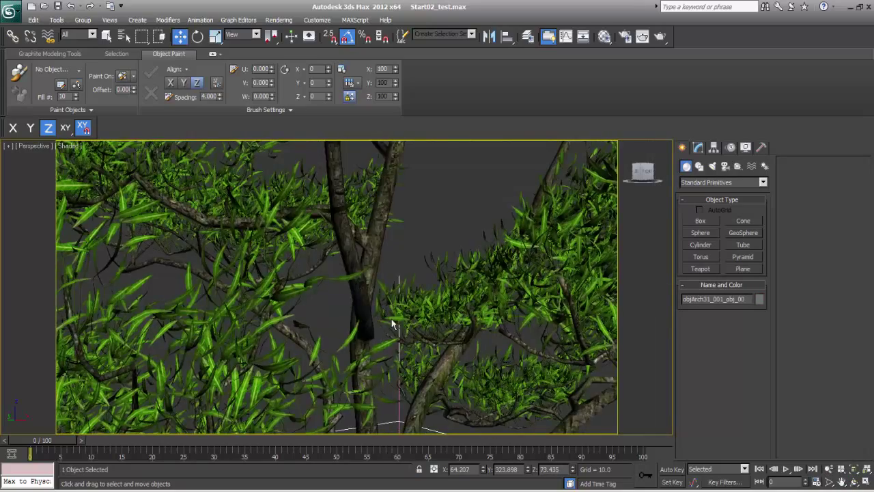
middle_drag(394, 324, 334, 345)
scroll(366, 297, down, 7)
middle_drag(358, 314, 371, 292)
scroll(361, 327, down, 4)
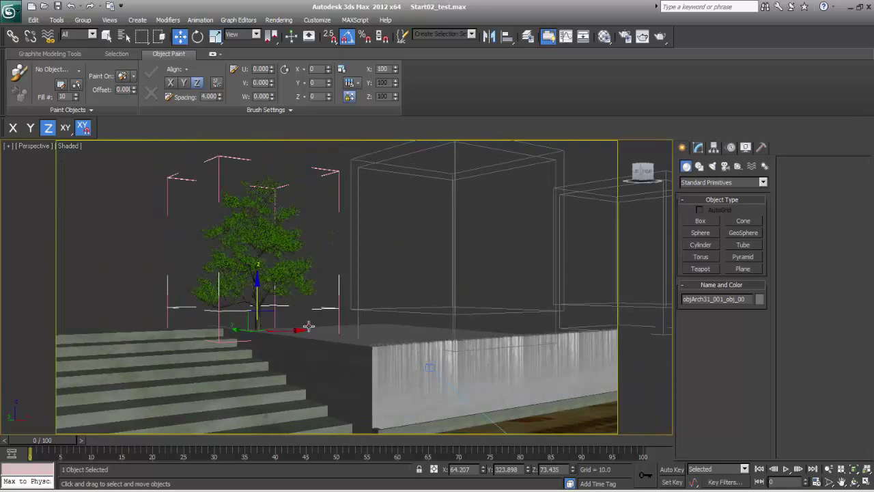
- Create a thin AutoGrid box on the side wall above the lowest stair tread, about 7.2 long, 24.9 wide and 0.56 high
alt+middle_drag(310, 326, 369, 305)
scroll(354, 350, up, 4)
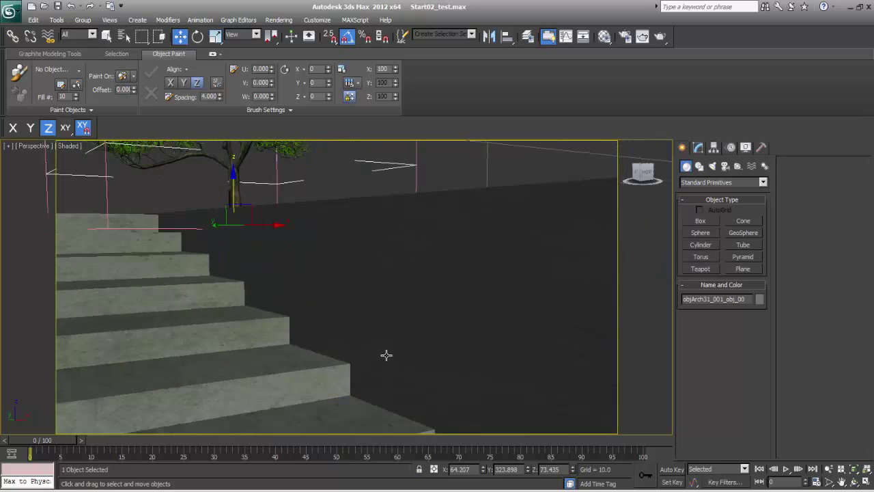
scroll(396, 369, up, 5)
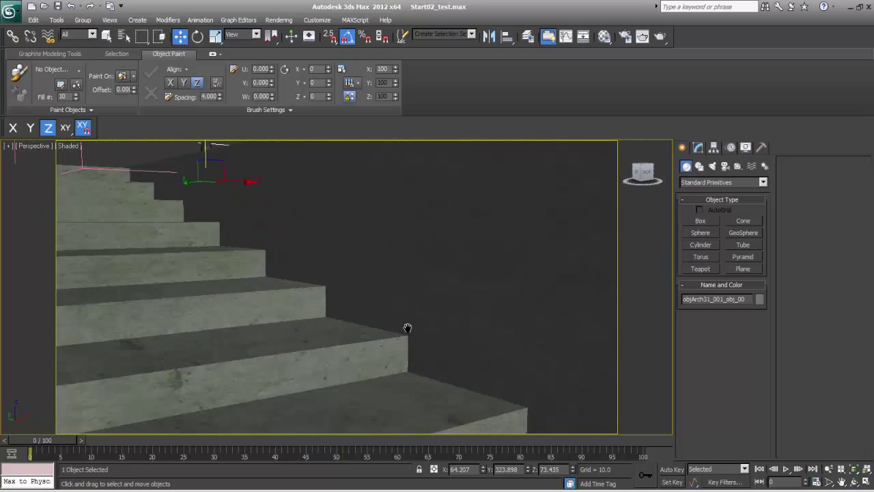
middle_drag(439, 367, 433, 351)
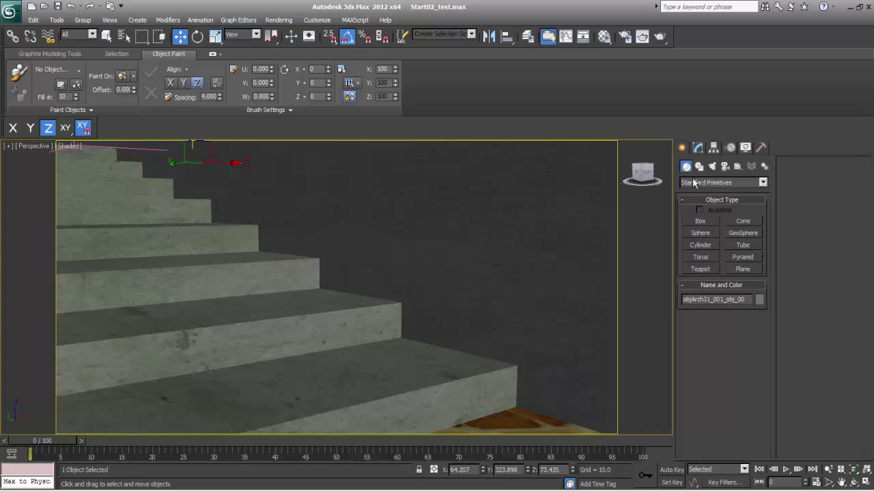
click(699, 220)
click(699, 210)
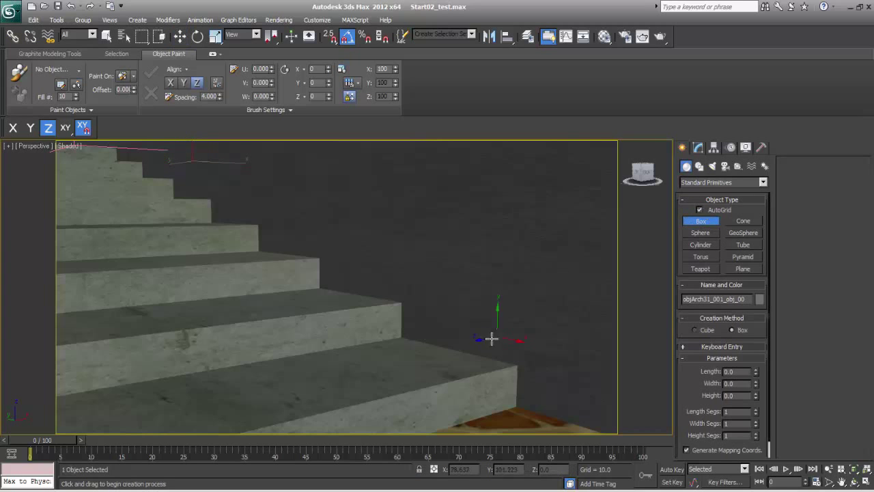
drag(426, 316, 497, 359)
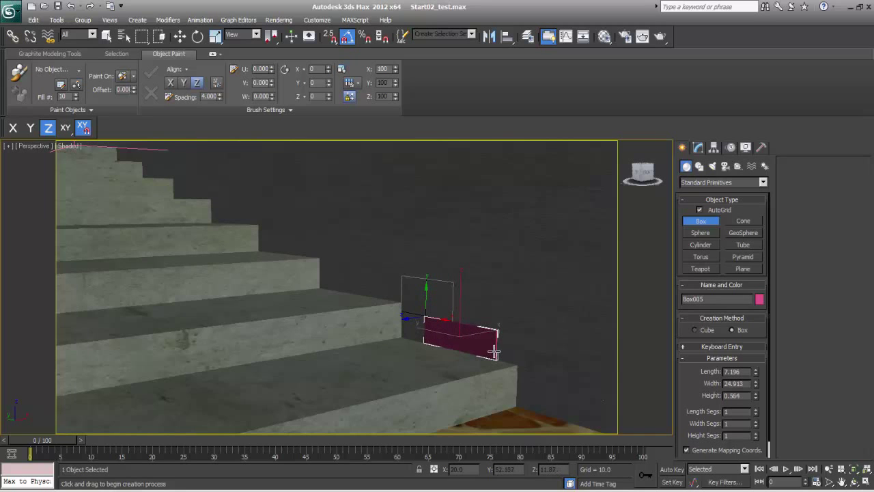
click(494, 352)
- Move the thin box along the side wall to about Y 68.4 and Z 13.7
scroll(478, 343, up, 5)
scroll(474, 343, down, 5)
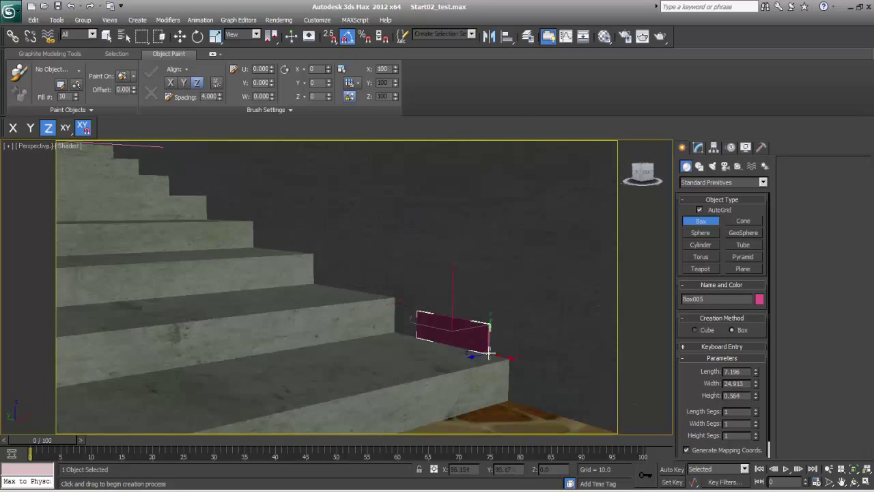
scroll(437, 350, up, 4)
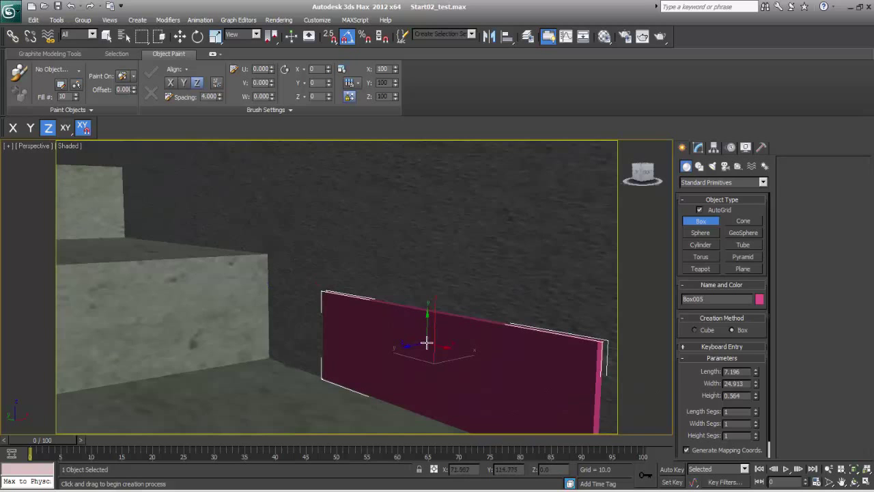
key(w)
drag(404, 353, 360, 342)
scroll(384, 355, down, 5)
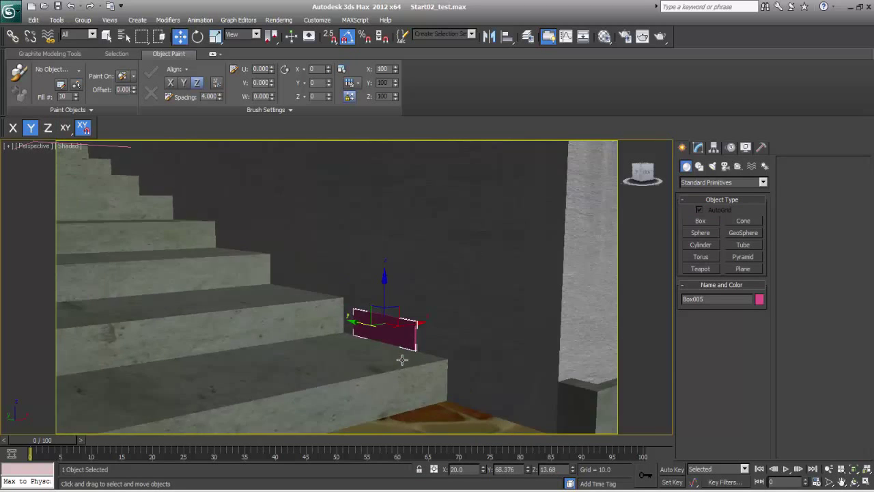
- Clone the thin box as one independent copy, offset slightly outward from the wall along X to 19.467
scroll(402, 359, up, 5)
middle_drag(462, 374, 427, 335)
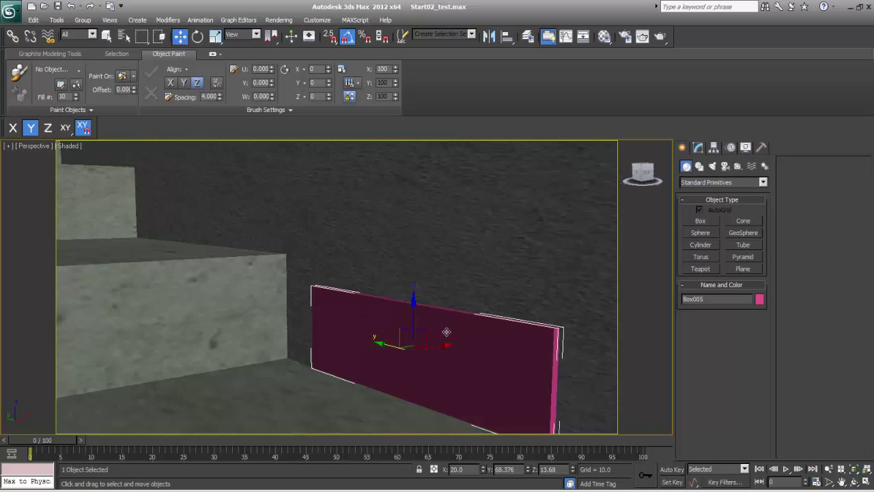
scroll(413, 370, up, 2)
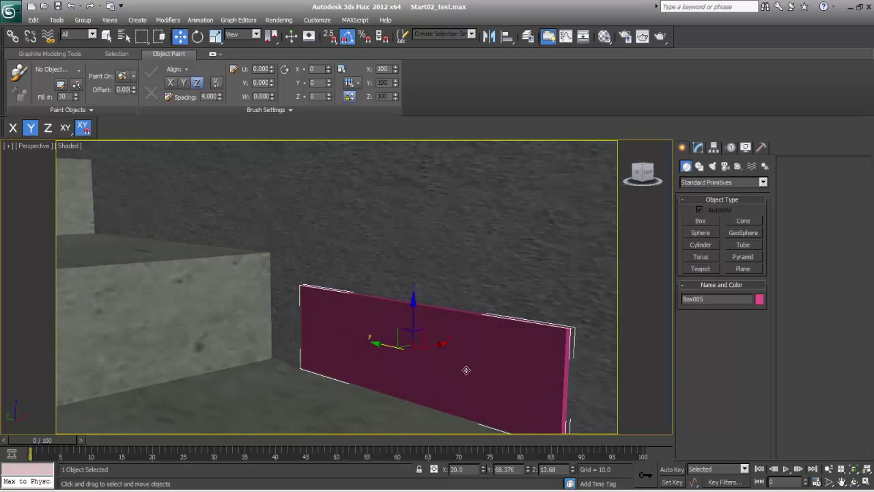
alt+middle_drag(432, 371, 401, 357)
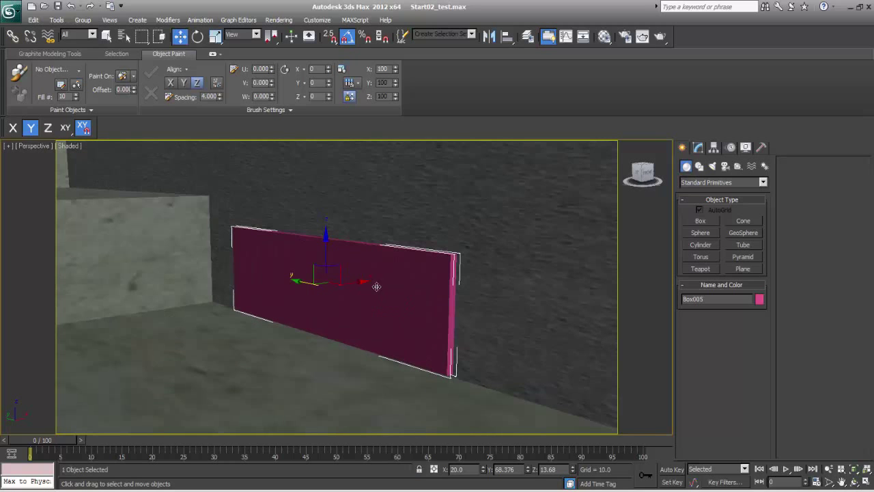
shift+drag(359, 282, 353, 282)
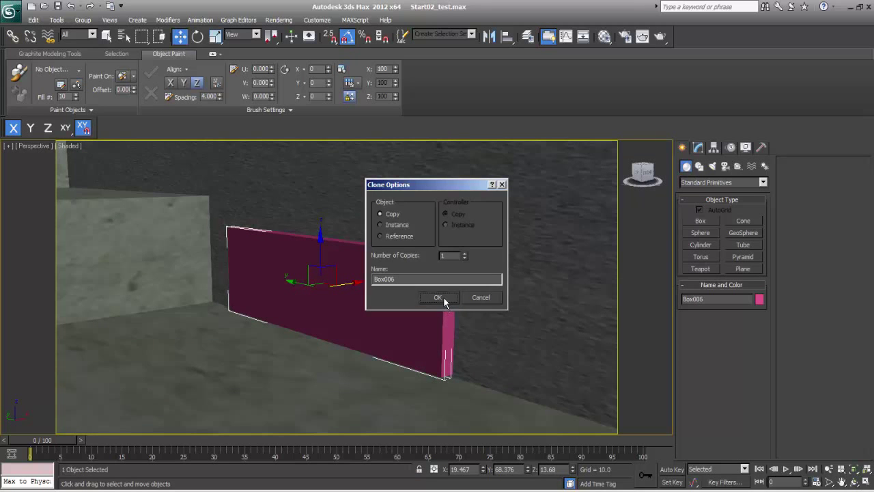
click(438, 298)
- Reduce the copied box to length 6.548 and width 23.667, and shift it back toward the original box to X 19.812
click(698, 148)
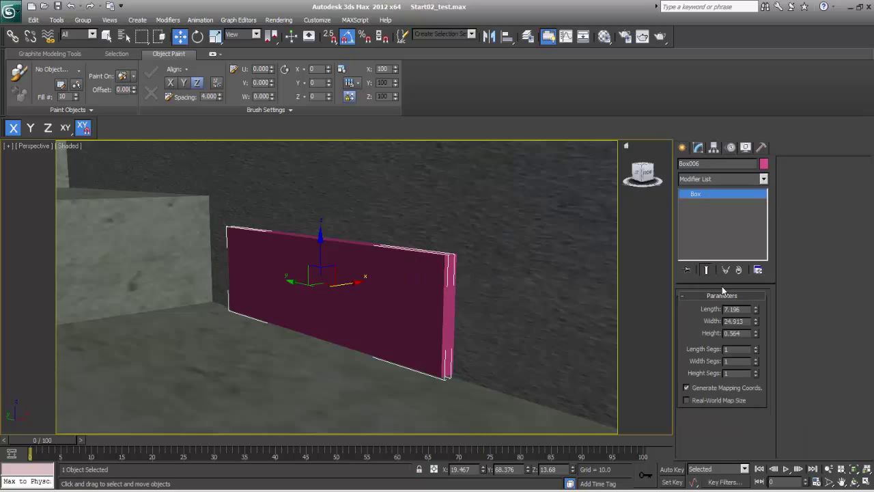
drag(755, 322, 755, 310)
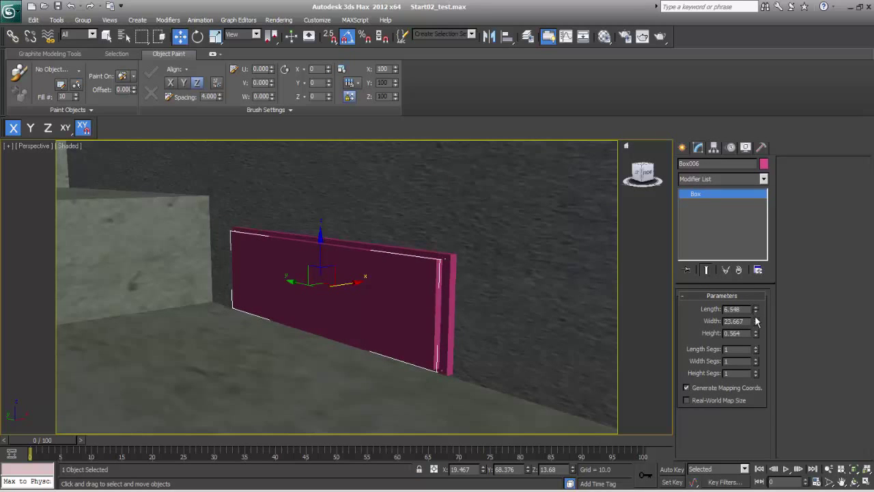
scroll(338, 301, down, 3)
scroll(338, 301, down, 3)
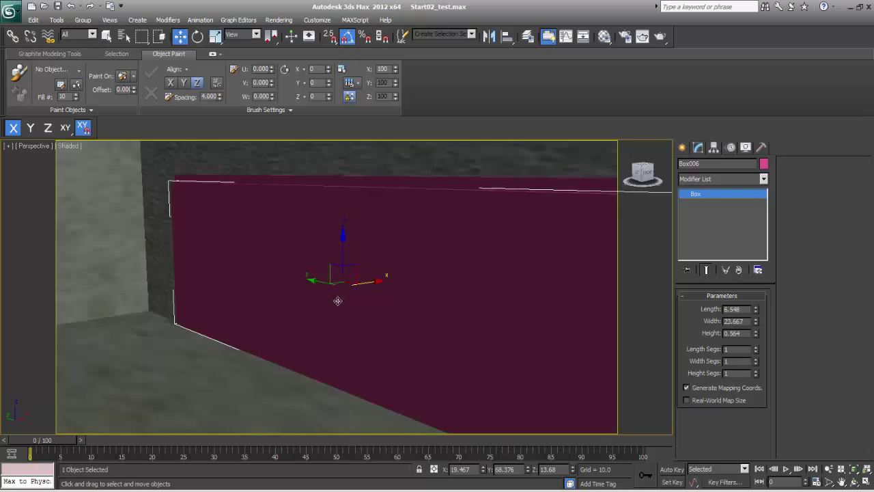
alt+middle_drag(352, 297, 359, 296)
scroll(373, 278, down, 3)
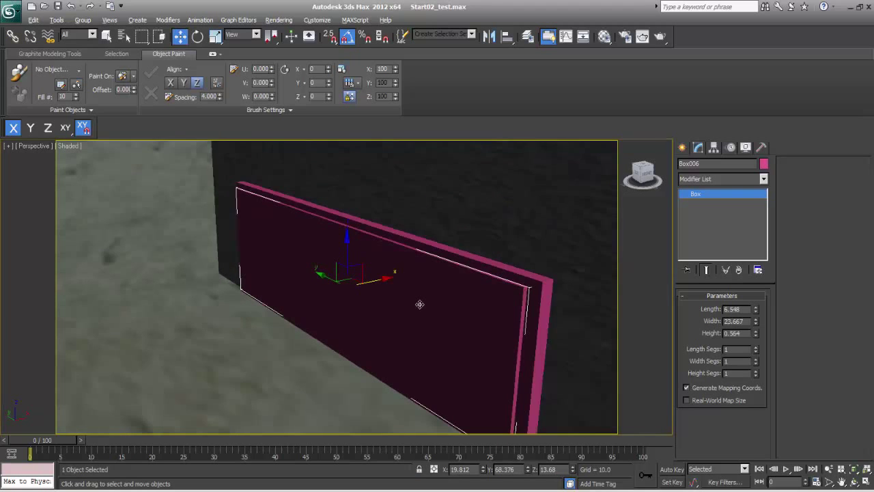
scroll(437, 307, down, 1)
- Select both thin boxes in wireframe, isolate them from the scene, and restore the shaded display
key(F3)
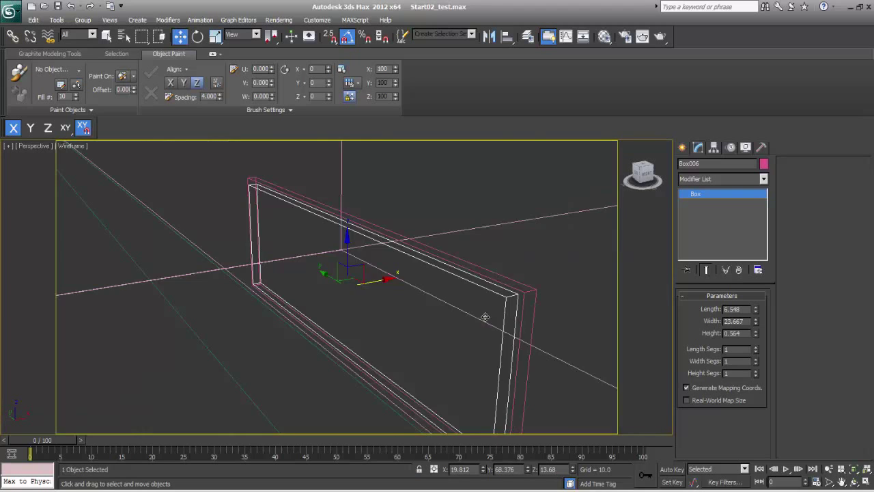
ctrl+click(534, 302)
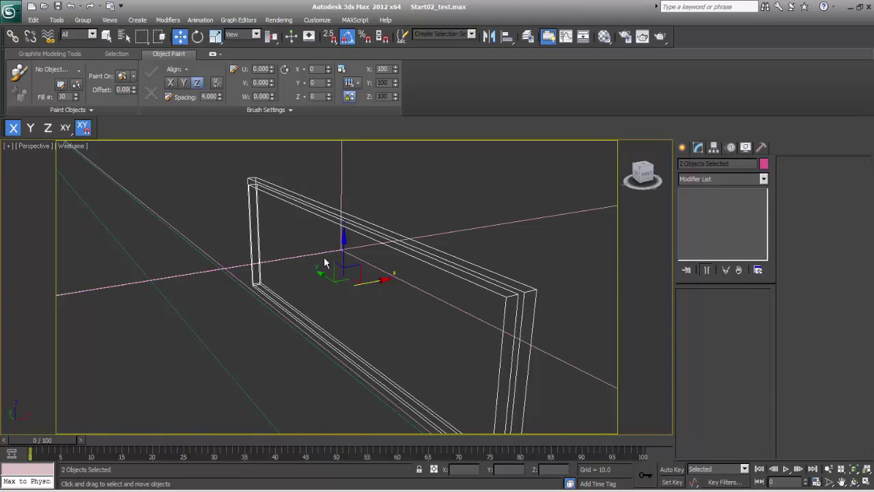
key(alt+q)
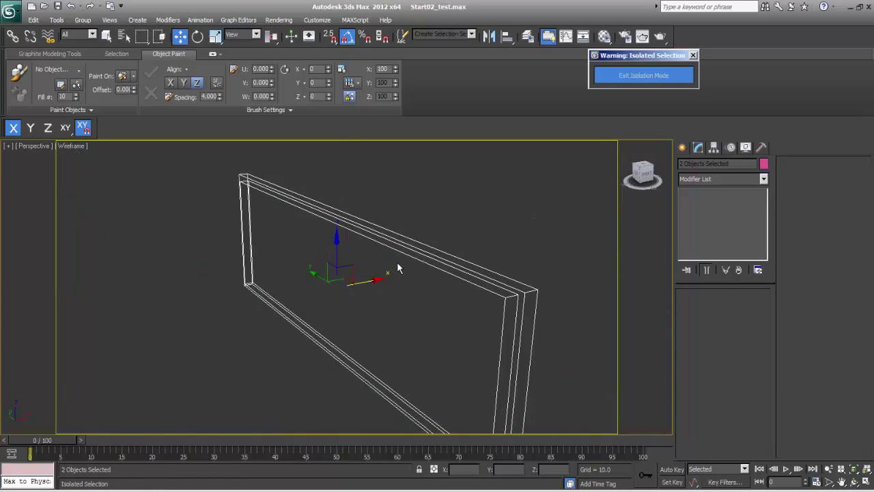
key(F3)
mouse_move(396, 262)
alt+middle_down()
mouse_move(362, 305)
mouse_move(395, 314)
alt+middle_up()
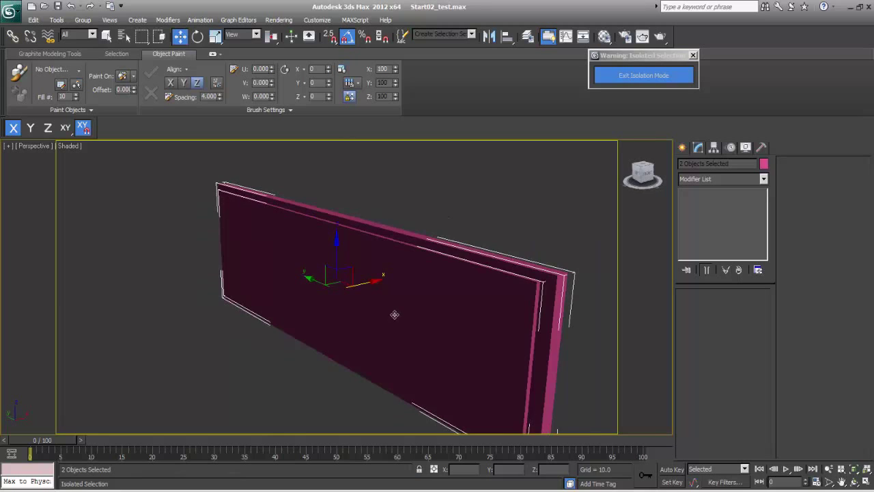
- Convert the next unused material slot to a VRayMtl and name it SS
key(m)
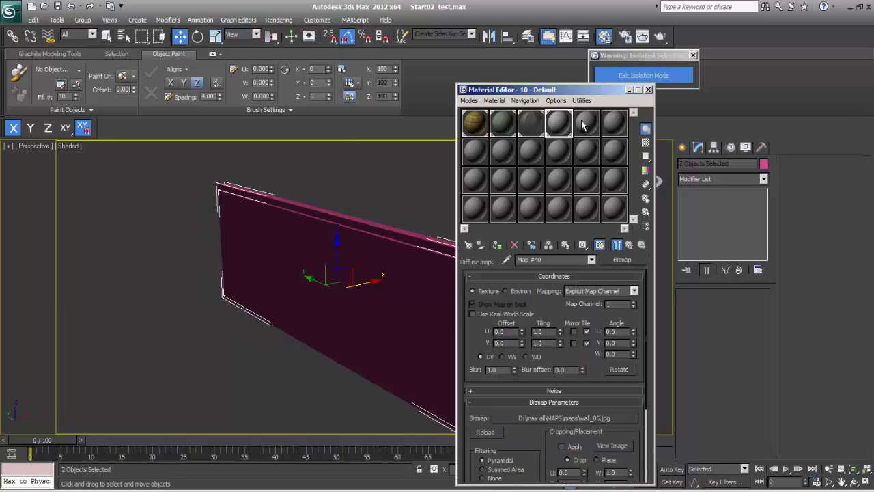
click(585, 123)
click(615, 261)
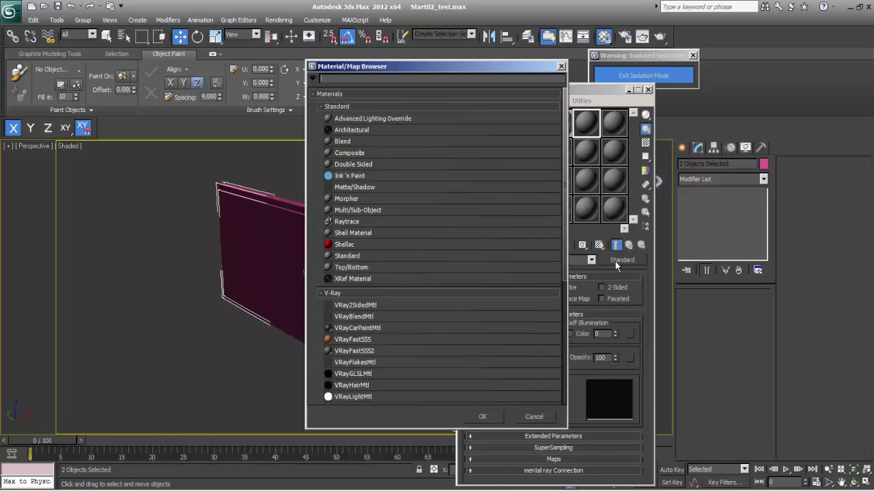
scroll(361, 349, down, 2)
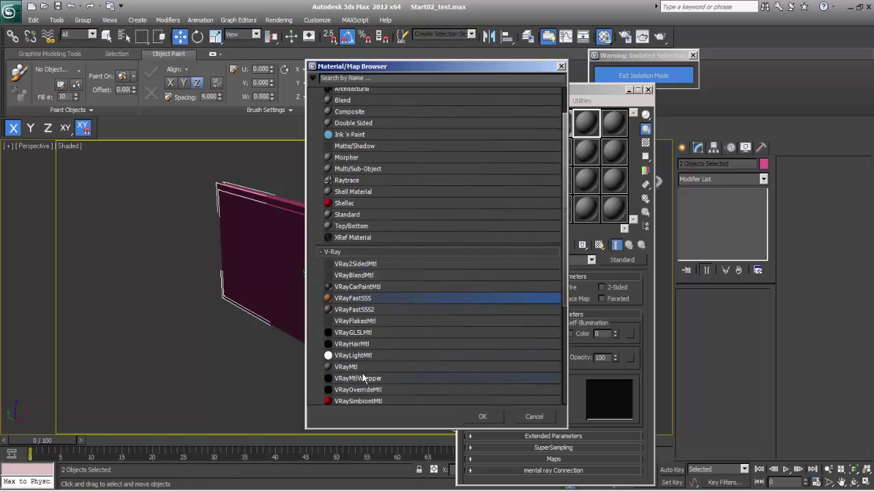
double_click(358, 364)
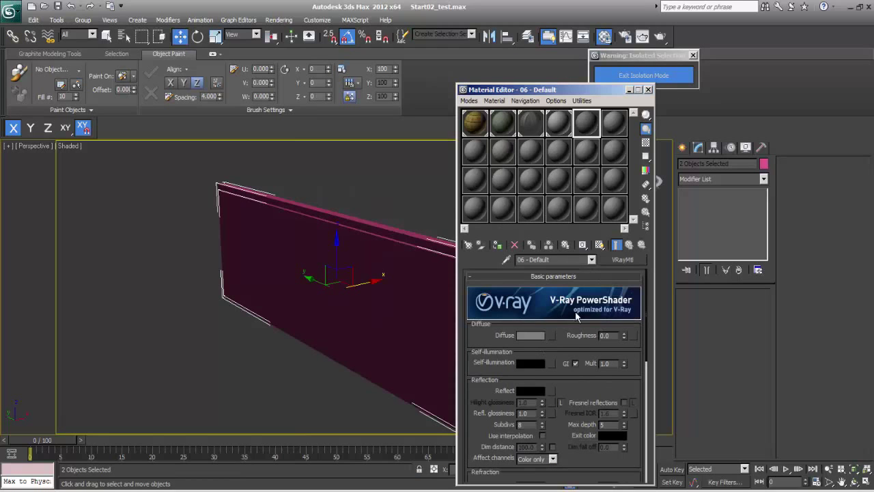
click(521, 259)
text(SS)
- Set the SS material's diffuse color to black
click(526, 334)
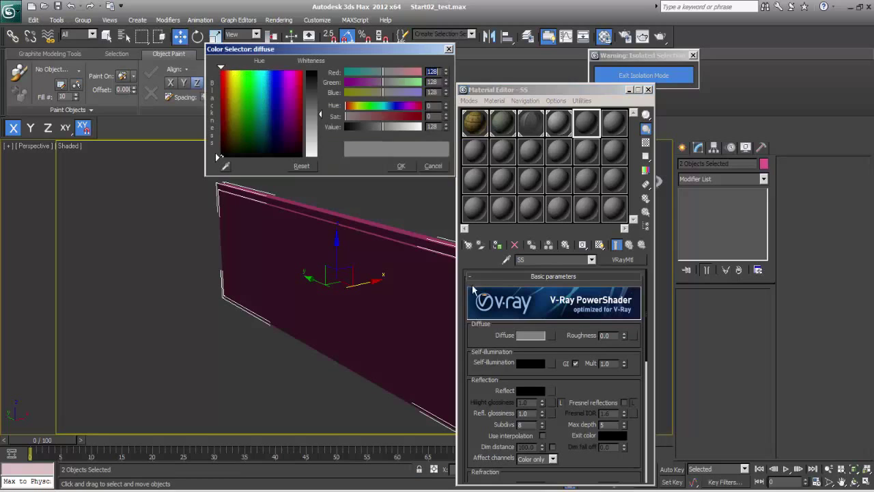
drag(382, 128, 344, 129)
click(392, 166)
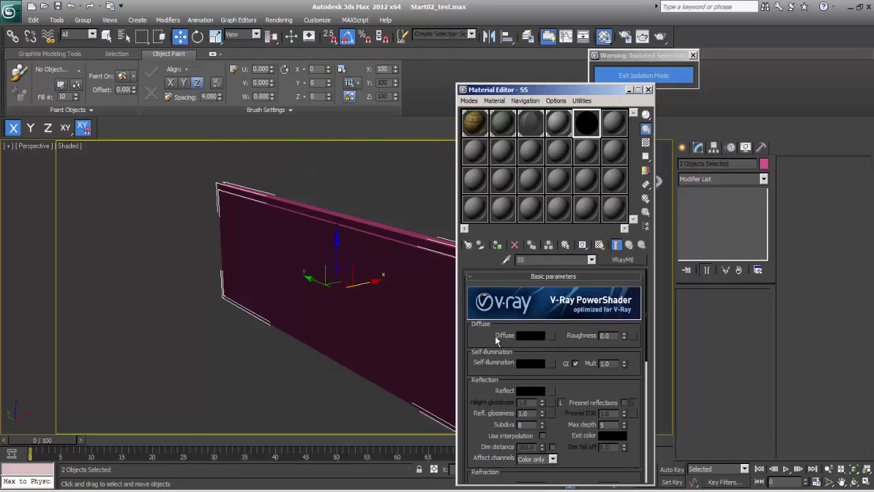
- Set the SS material's reflection color to grey 112 and assign the material to the larger back box
click(552, 391)
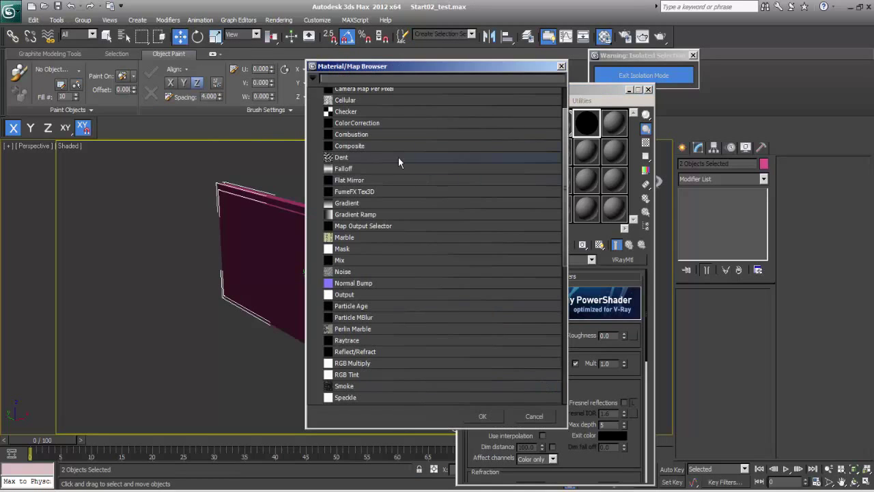
click(537, 415)
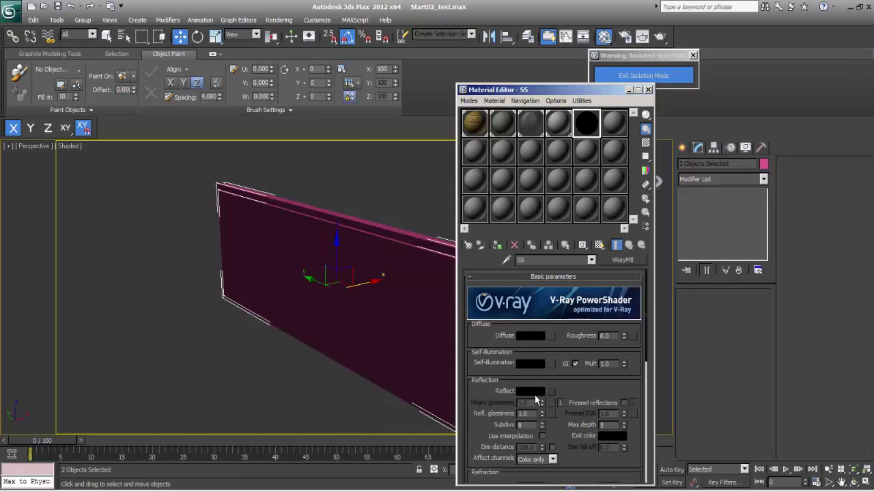
click(536, 393)
click(313, 108)
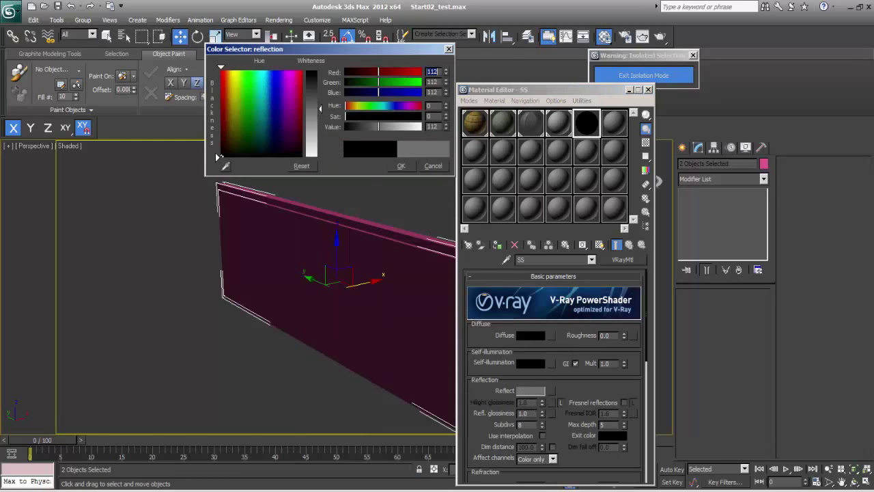
click(401, 166)
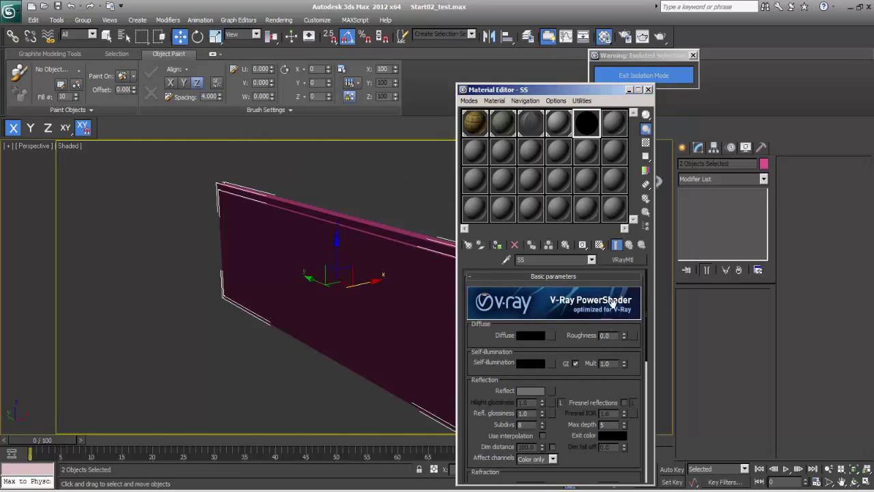
click(366, 214)
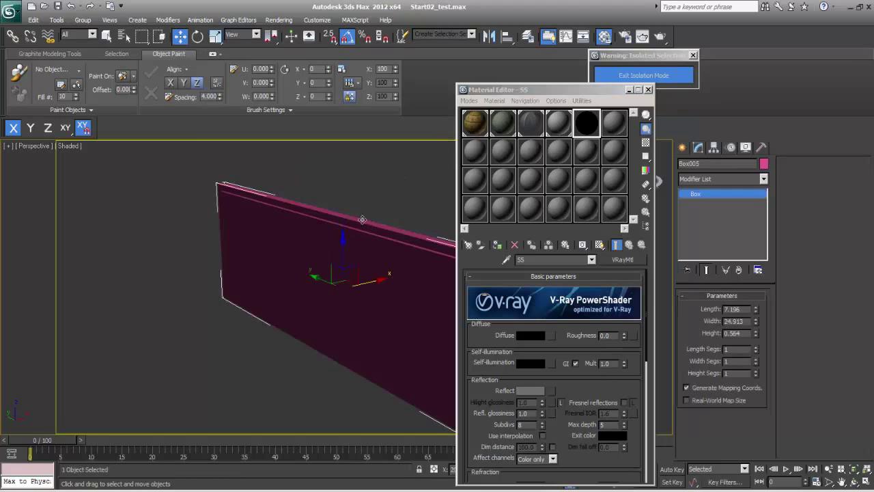
click(497, 244)
- Convert the next unused material slot to a VRayLightMtl and assign it to the smaller front box
click(402, 300)
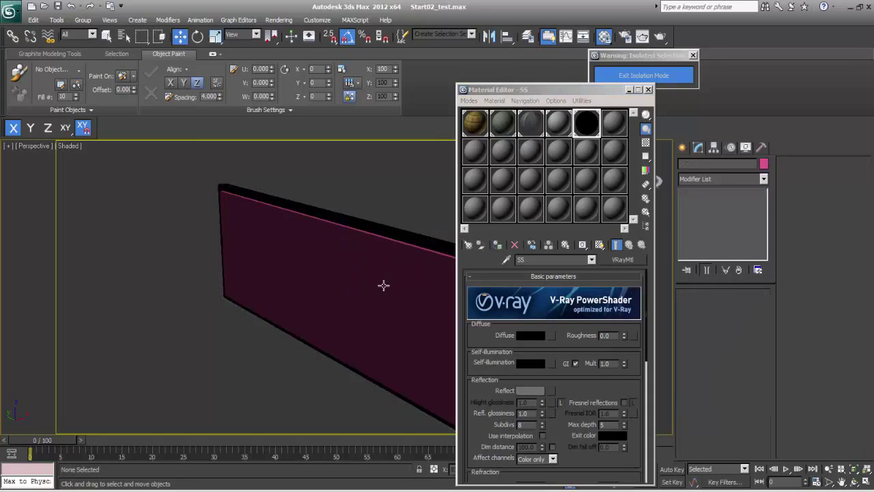
click(623, 126)
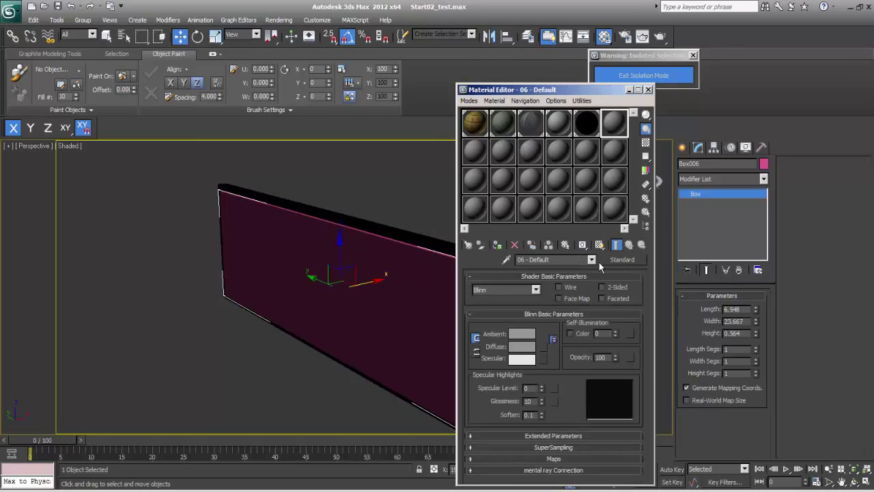
click(622, 259)
double_click(361, 354)
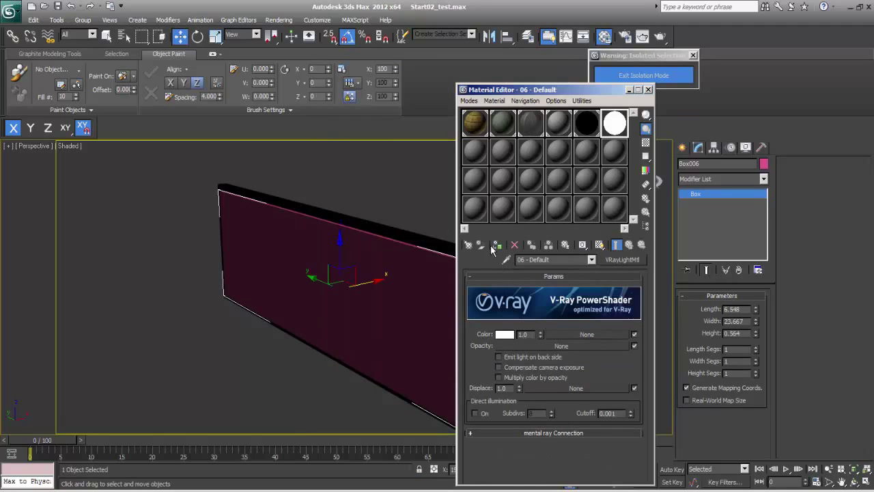
click(496, 245)
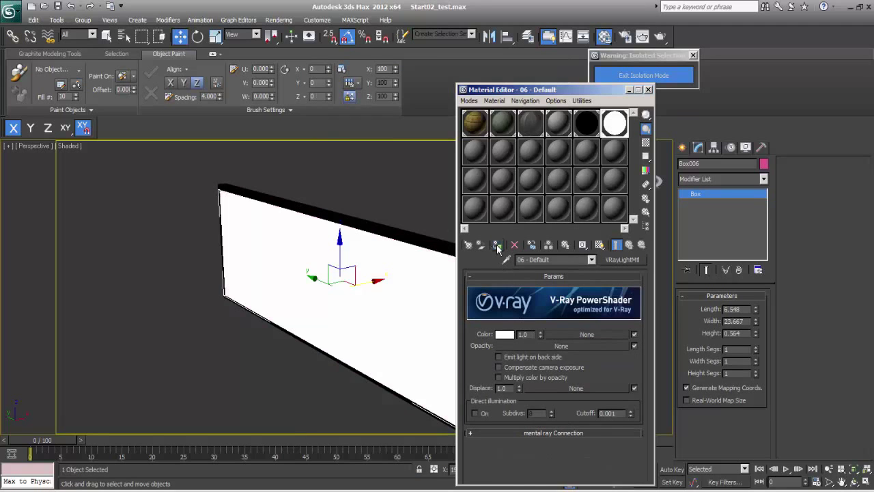
- Close the material editor, select both boxes, and group them under the name Foot light
click(648, 89)
click(456, 227)
key(ctrl+a)
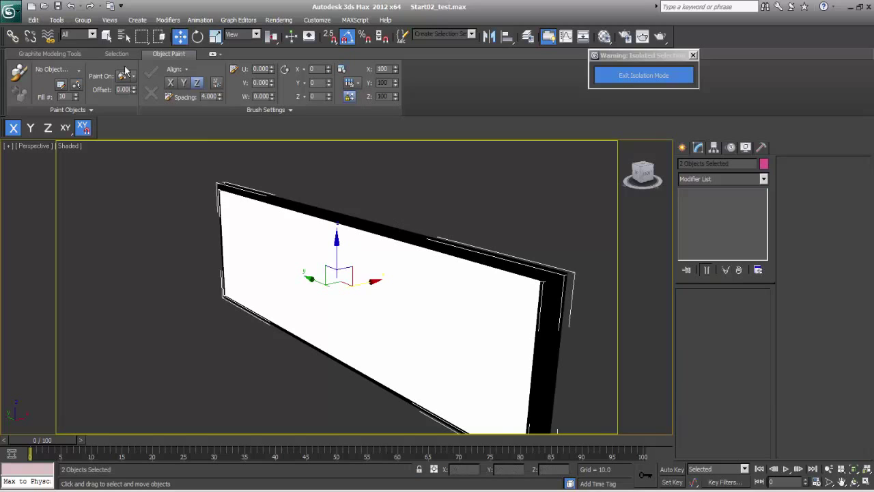
click(83, 20)
click(89, 32)
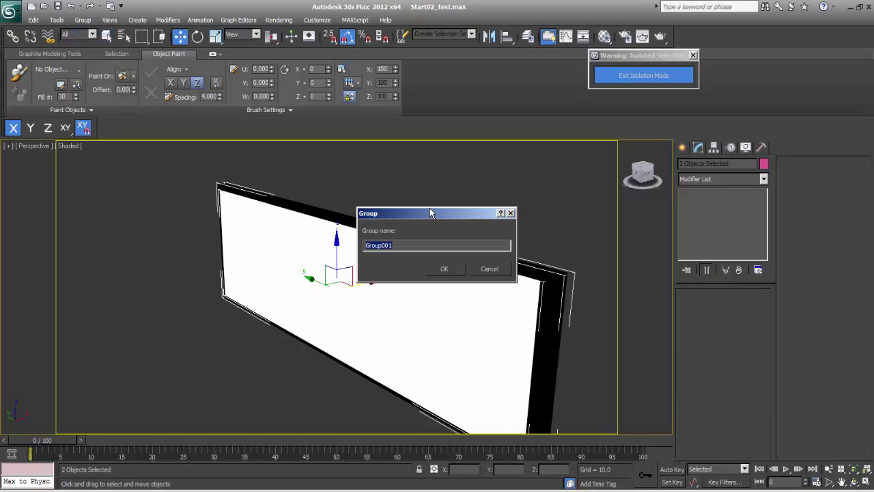
text(Foot light)
key(Return)
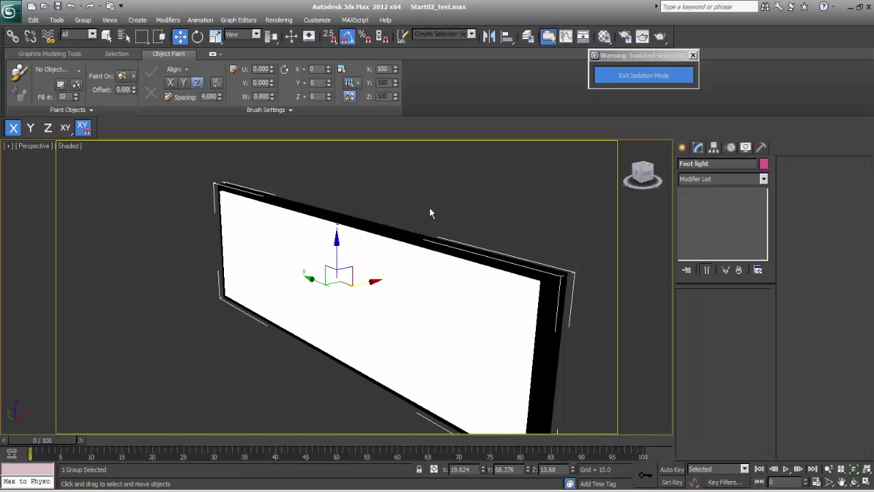
- Exit isolation and, in a wireframe left view, scale the Foot light group to about 80 percent in length and height
click(645, 71)
scroll(388, 314, down, 4)
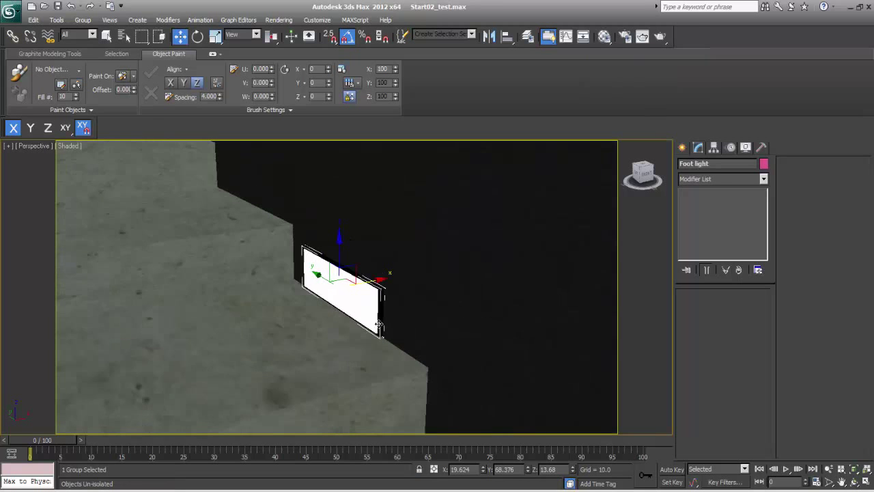
key(l)
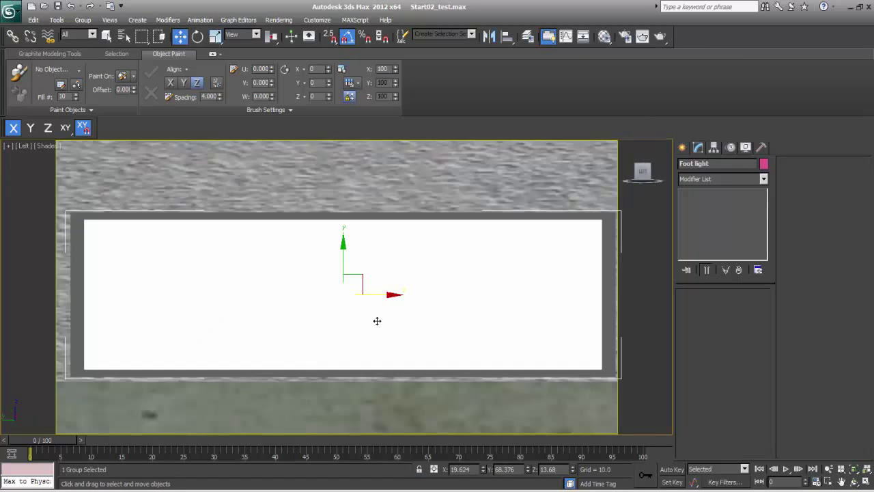
scroll(376, 320, down, 6)
key(F3)
scroll(395, 318, up, 3)
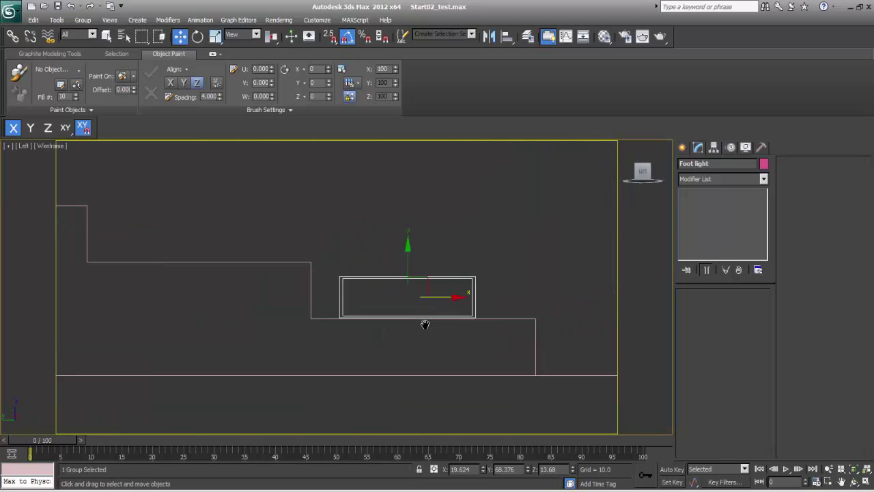
middle_drag(424, 322, 415, 328)
key(r)
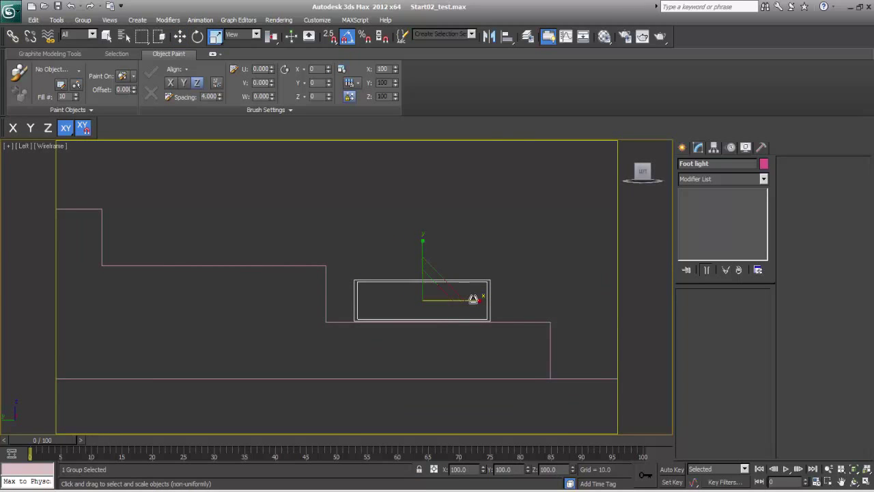
drag(421, 244, 422, 253)
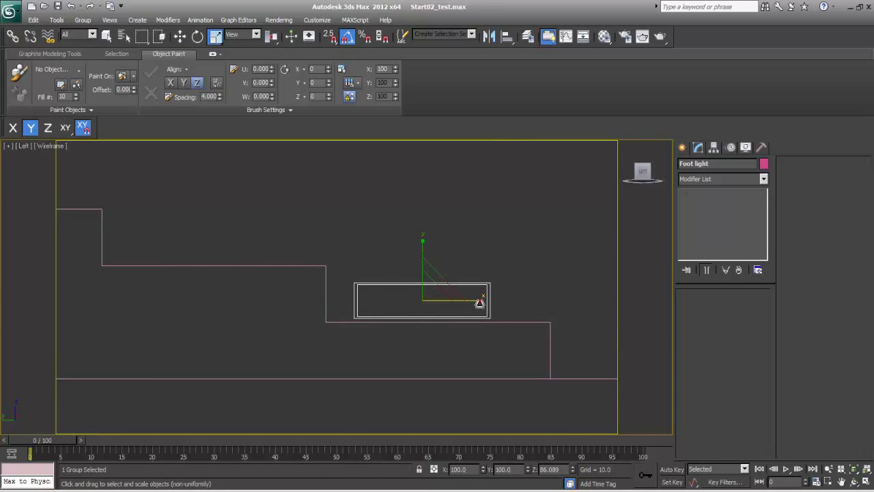
drag(480, 302, 468, 304)
drag(424, 254, 422, 250)
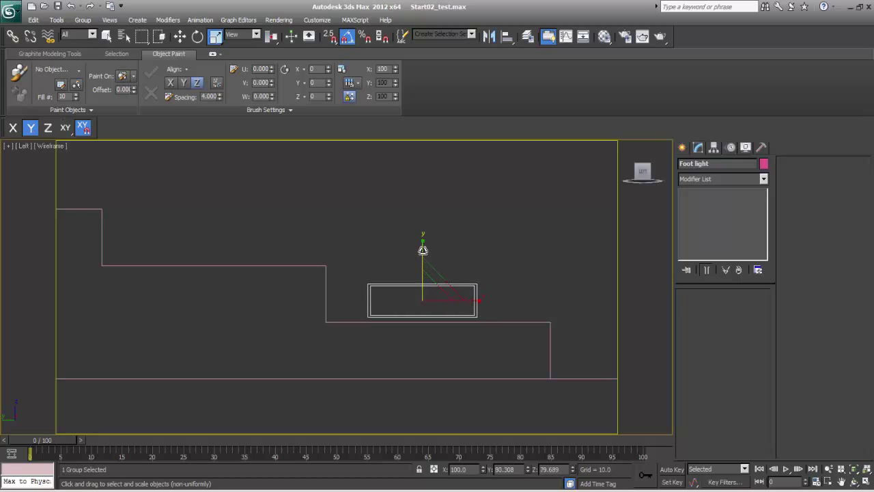
- Shift the Foot light group along its tread and place six copies up the stairs, one on each higher step beside the wall
key(w)
drag(436, 279, 400, 281)
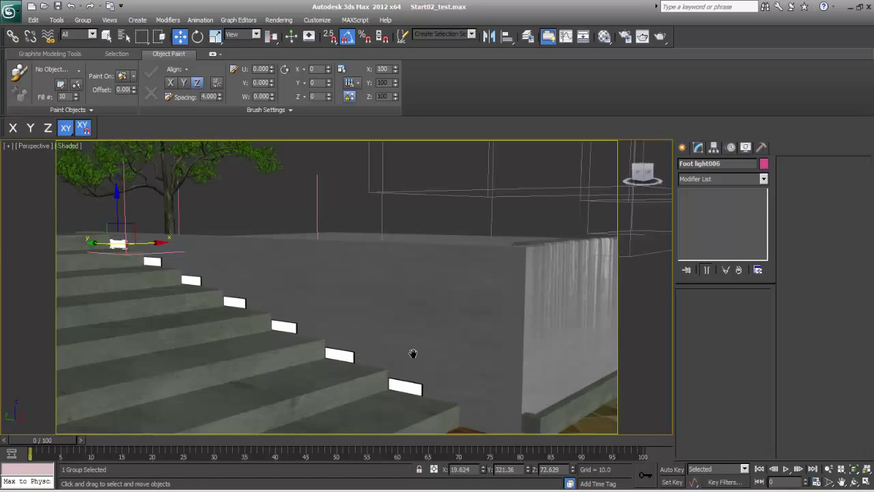
middle_drag(412, 353, 331, 358)
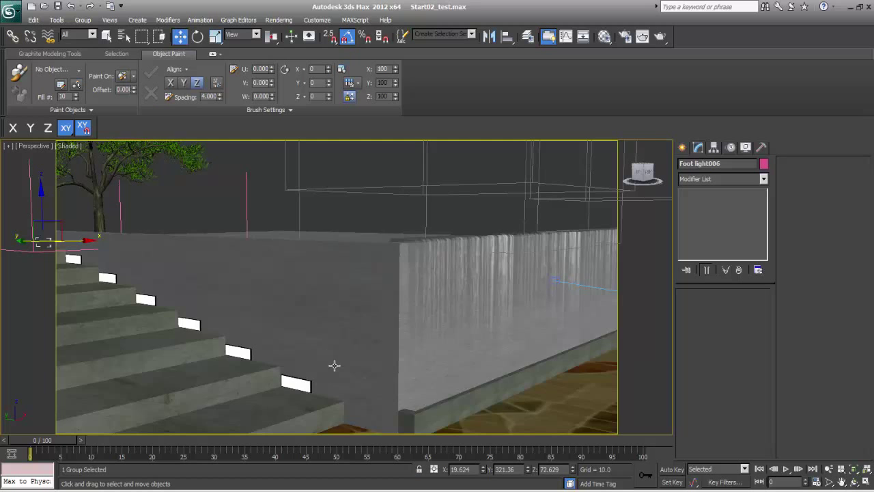
middle_drag(267, 322, 294, 308)
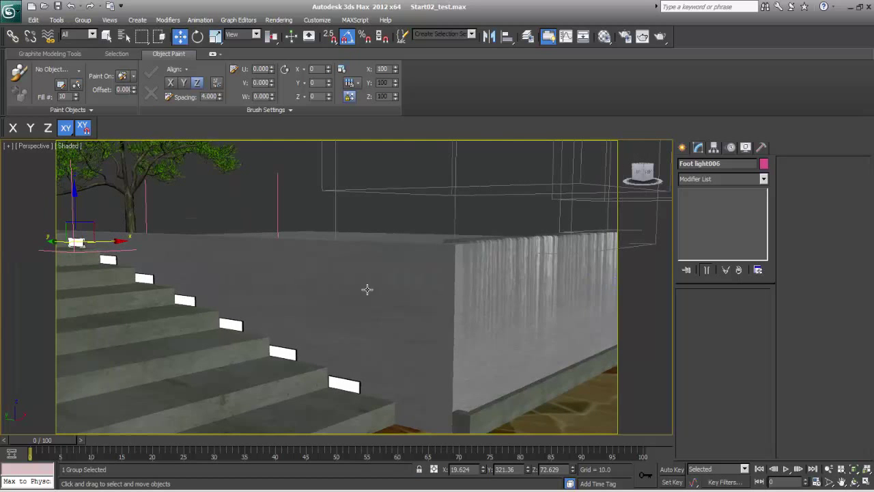
middle_drag(295, 257, 244, 322)
middle_drag(298, 329, 377, 285)
middle_drag(243, 262, 283, 289)
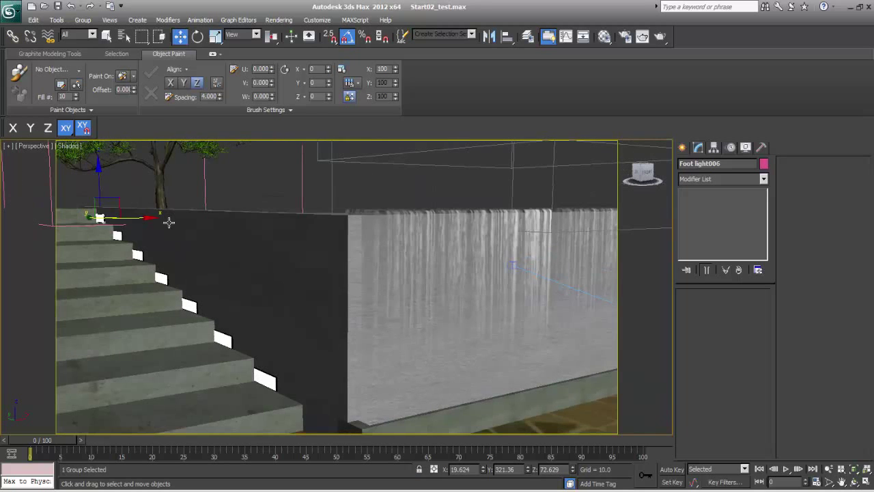
middle_drag(237, 271, 342, 333)
alt+middle_drag(291, 301, 200, 302)
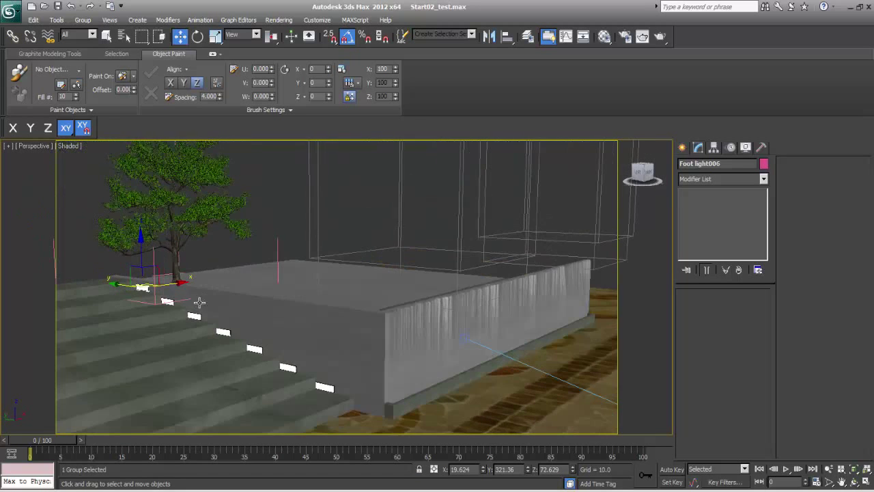
- Draw a VRayLight plane in the front view across the second riser's full width, half-length about 185.4 and half-width about 2.14
click(682, 147)
click(712, 167)
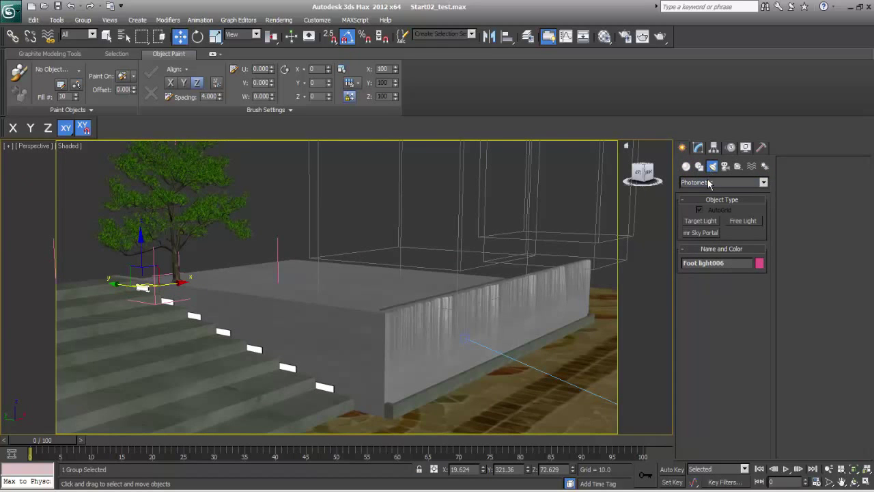
click(709, 183)
click(692, 208)
click(701, 221)
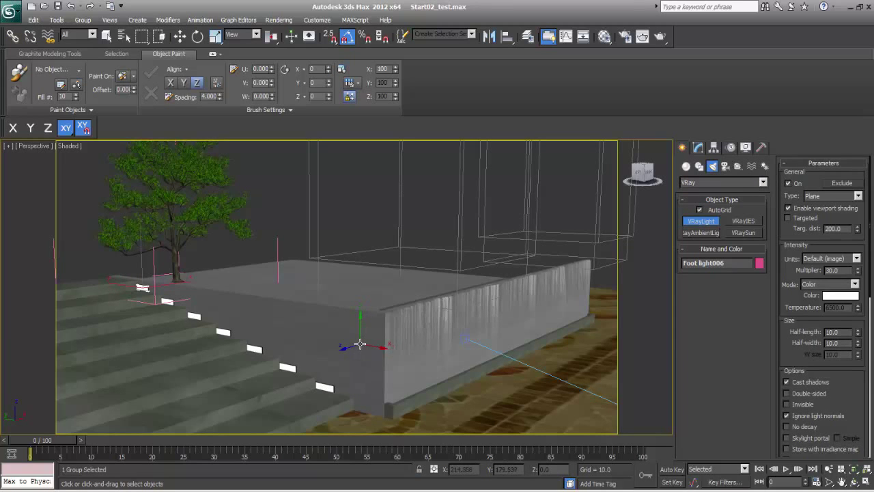
key(f)
middle_drag(308, 279, 437, 329)
key(F3)
middle_drag(331, 337, 581, 329)
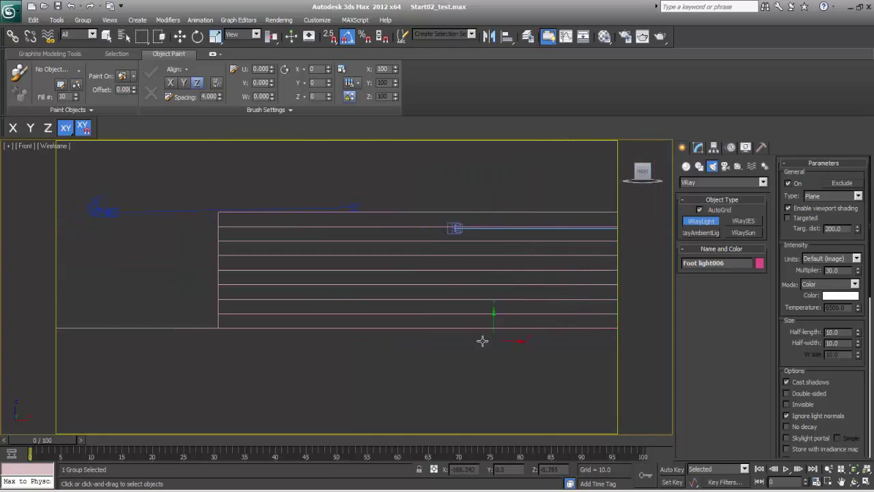
middle_drag(405, 341, 282, 322)
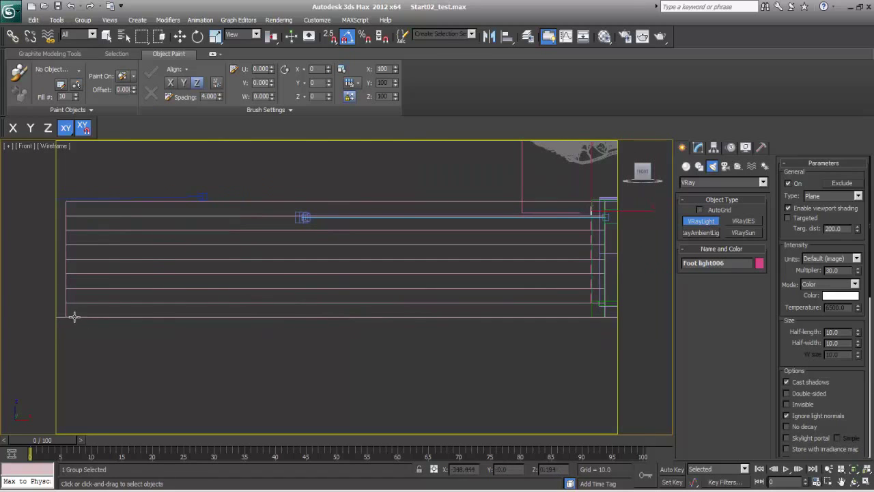
drag(69, 296, 588, 300)
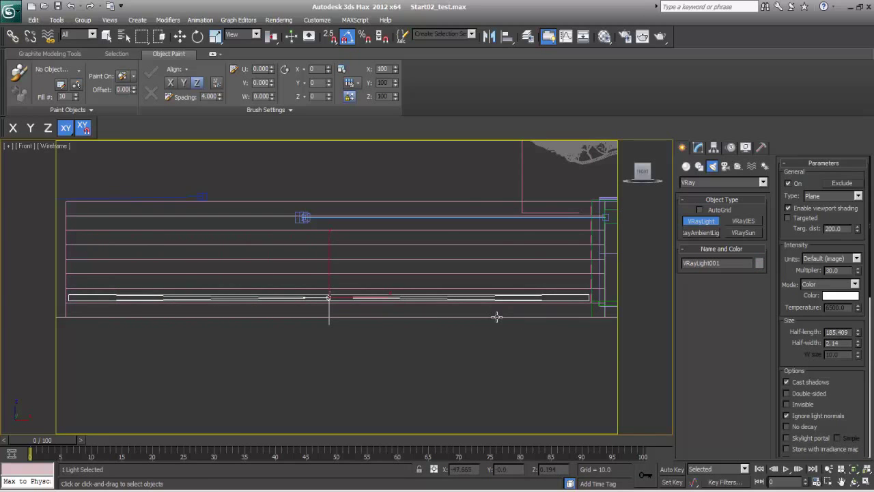
- Mirror the new plane light about the Y axis without cloning, so it faces away from the stairs
key(p)
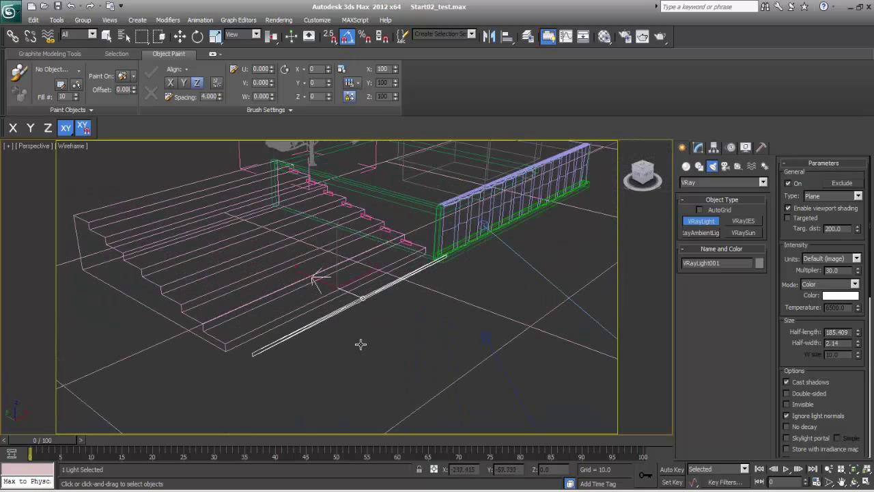
key(w)
key(F3)
scroll(361, 343, up, 3)
mouse_move(361, 343)
middle_down()
mouse_move(361, 334)
mouse_move(423, 349)
middle_up()
scroll(395, 341, up, 2)
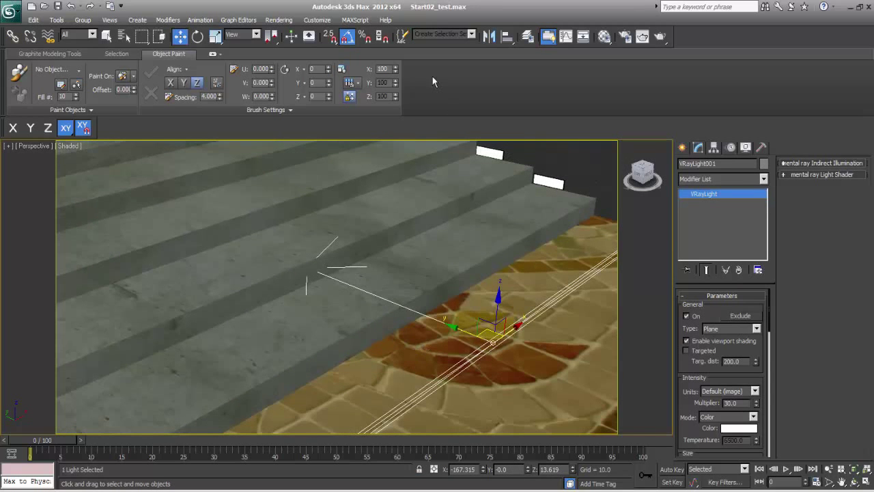
click(506, 38)
click(505, 37)
click(489, 37)
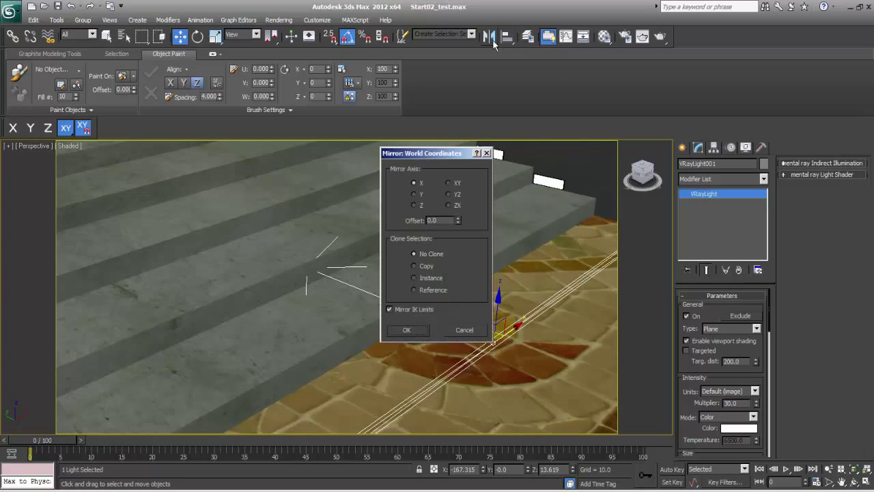
drag(439, 156, 574, 156)
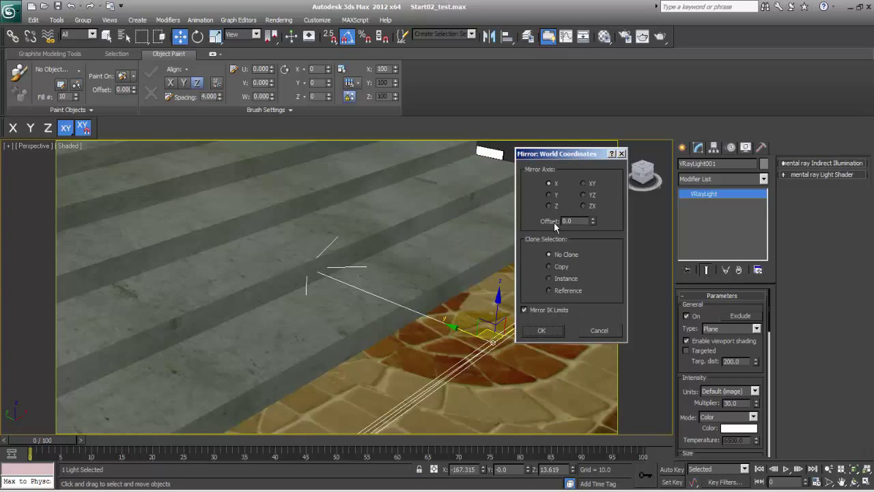
click(549, 195)
click(543, 329)
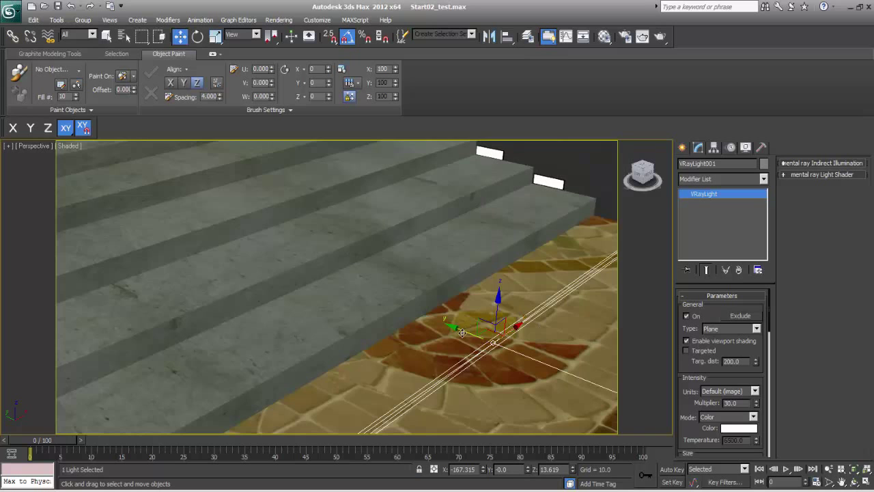
- Move the plane light back against the second riser at Y 85.445 and lower it to Z 12.523
drag(462, 333, 286, 267)
scroll(377, 287, up, 6)
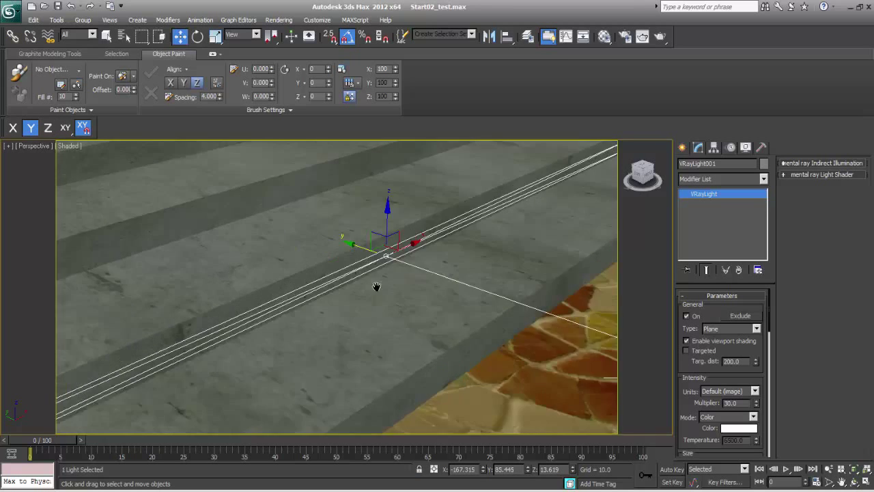
drag(489, 162, 489, 181)
scroll(489, 204, down, 3)
middle_drag(489, 224, 467, 292)
scroll(485, 232, down, 5)
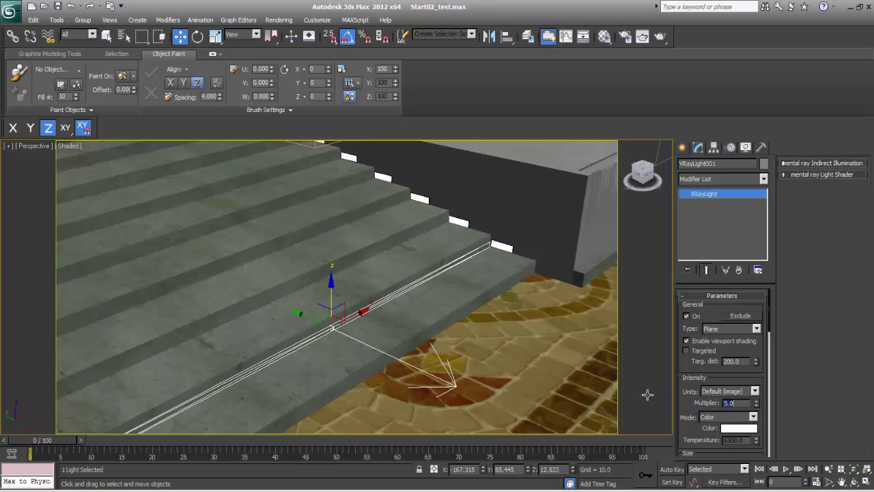
- Nudge the plane light closer to the second riser in the left view, to Y 85.711
middle_drag(347, 334, 476, 298)
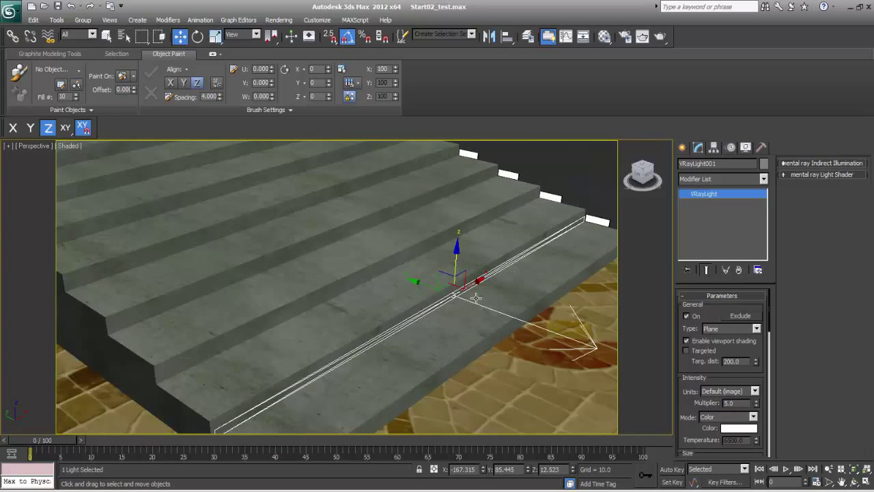
key(l)
middle_drag(388, 273, 398, 325)
scroll(327, 332, down, 3)
middle_drag(258, 339, 429, 166)
scroll(335, 371, up, 5)
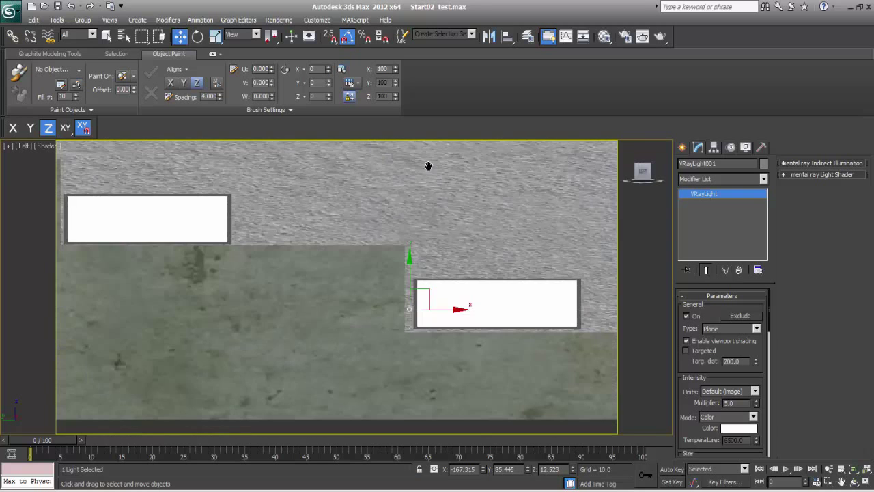
drag(447, 309, 448, 309)
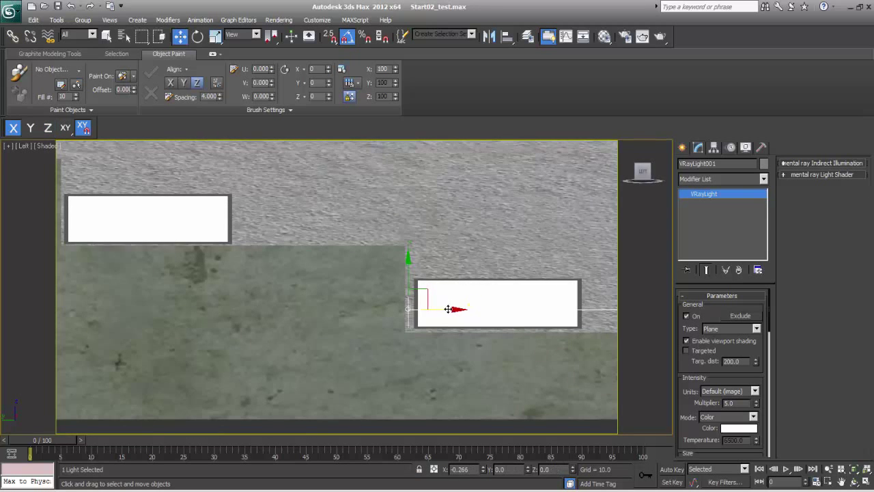
middle_drag(448, 322, 444, 355)
scroll(448, 362, down, 3)
- Show the left view in wireframe and restrict object selection to lights
key(F3)
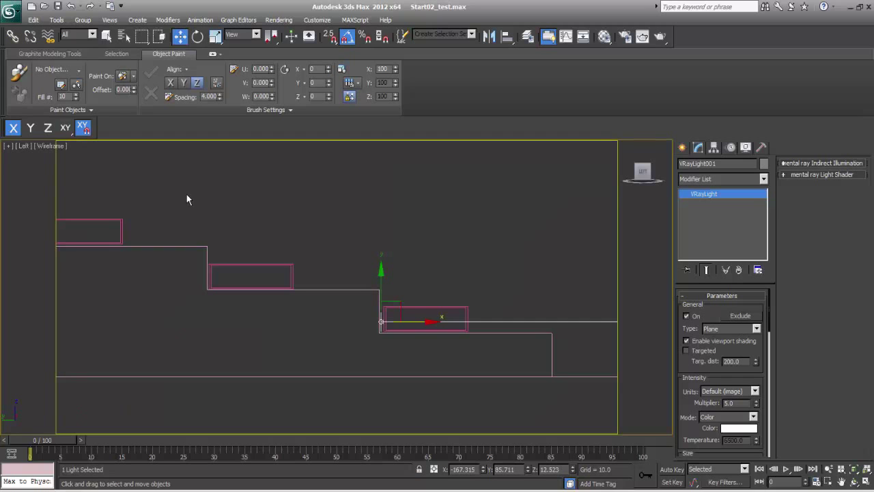
click(94, 35)
click(72, 67)
middle_drag(267, 227, 268, 249)
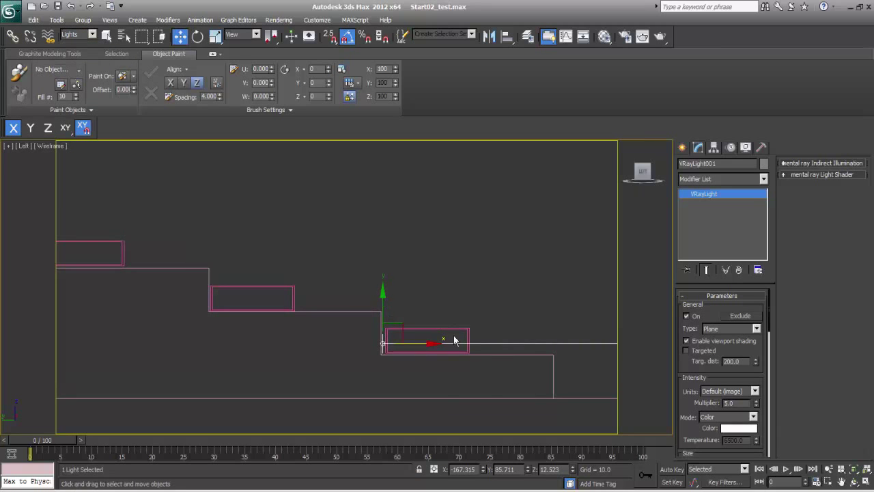
- Place two copies of the plane light against the third and fourth risers, using the Copy clone option
scroll(398, 285, up, 2)
middle_drag(399, 285, 458, 305)
mouse_move(485, 369)
shift+mouse_down()
mouse_move(441, 277)
mouse_move(236, 306)
shift+mouse_up()
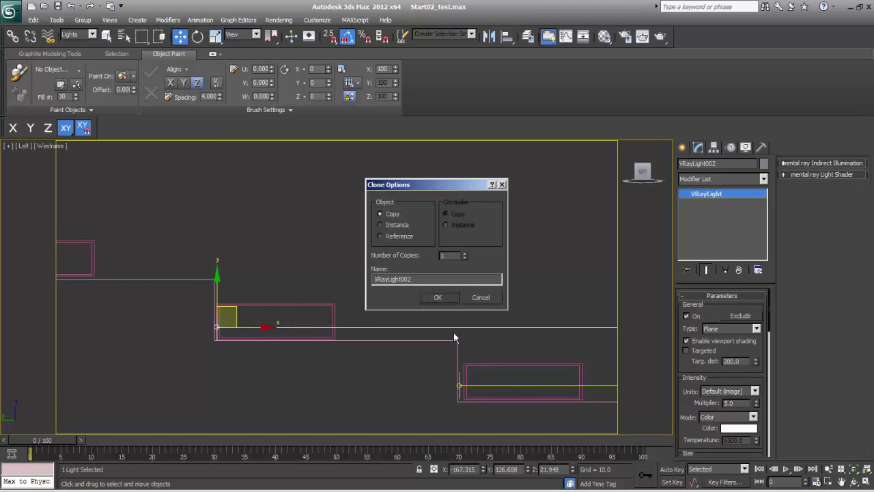
click(436, 298)
middle_drag(252, 338, 402, 400)
mouse_move(385, 371)
shift+mouse_down()
mouse_move(345, 258)
mouse_move(141, 308)
shift+mouse_up()
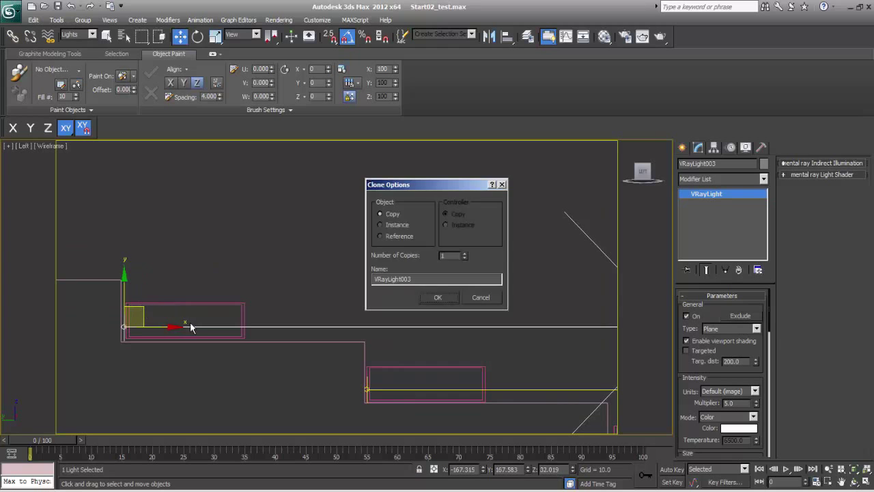
click(437, 297)
- Continue copying the plane light up the stairs onto the fifth and sixth risers
middle_drag(151, 361, 416, 384)
scroll(410, 379, down, 2)
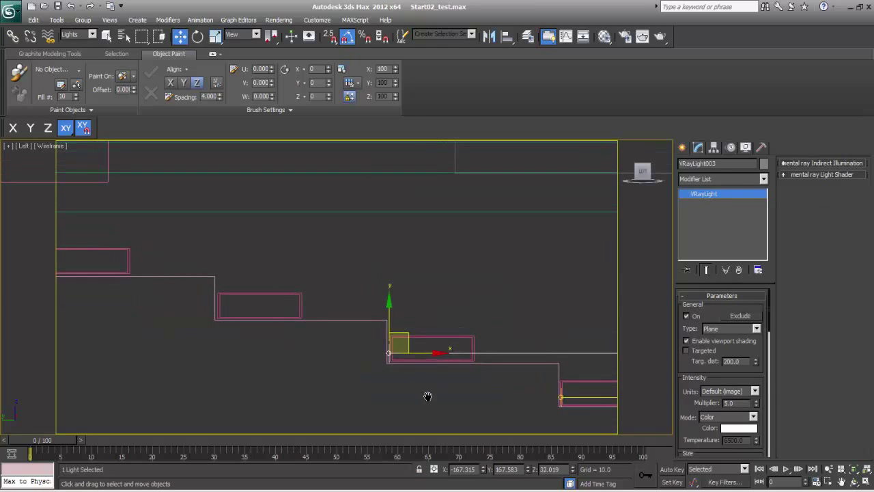
mouse_move(408, 340)
shift+mouse_down()
mouse_move(283, 243)
mouse_move(239, 301)
shift+mouse_up()
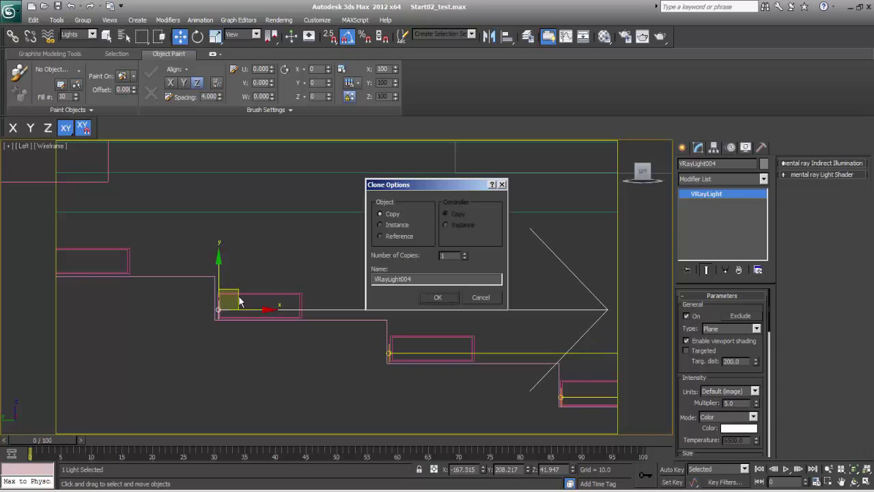
click(438, 296)
middle_drag(231, 347, 268, 340)
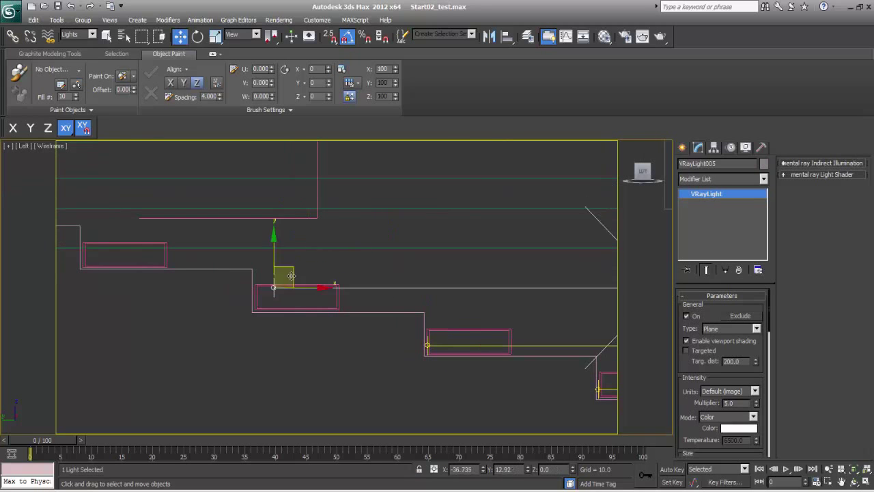
shift+drag(291, 275, 273, 292)
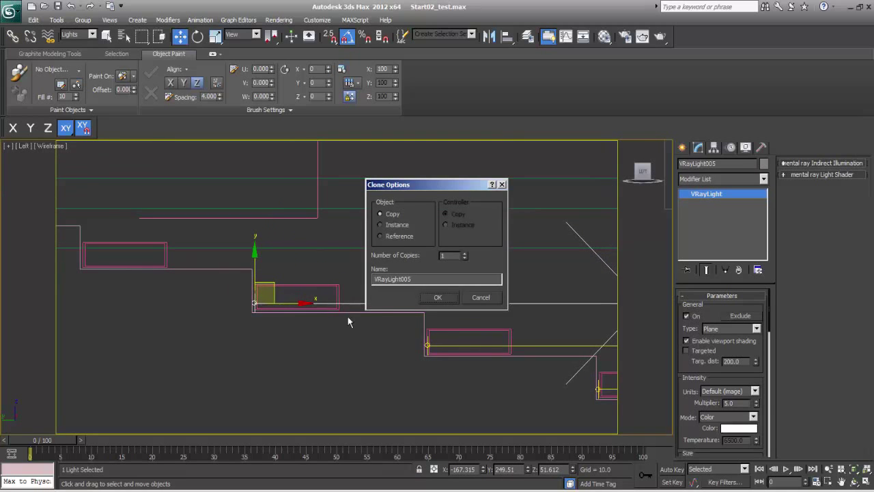
click(432, 298)
- Raise the sixth riser's plane light slightly to Z 51.777 so it sits on its tread
middle_drag(224, 360, 321, 392)
scroll(347, 301, up, 3)
middle_drag(347, 301, 273, 222)
scroll(322, 308, up, 1)
mouse_move(322, 308)
middle_down()
mouse_move(332, 262)
mouse_move(346, 304)
middle_up()
scroll(333, 266, up, 2)
middle_drag(330, 268, 330, 291)
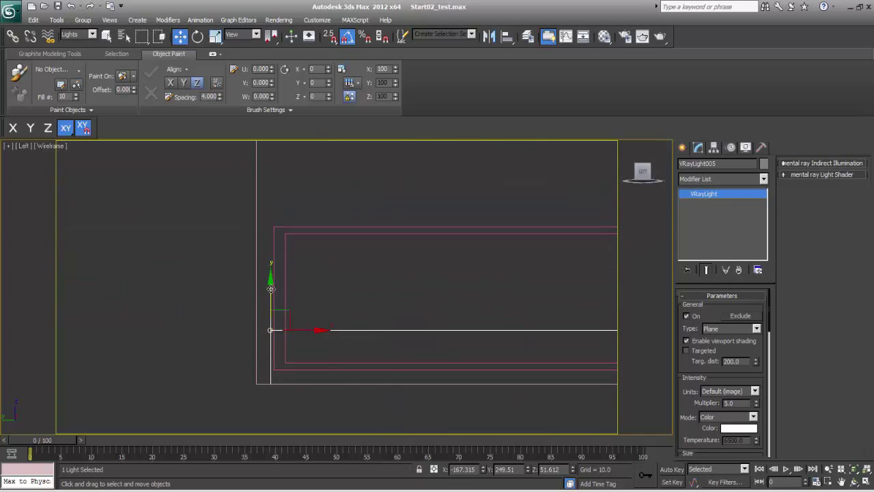
drag(270, 288, 270, 283)
scroll(304, 279, down, 8)
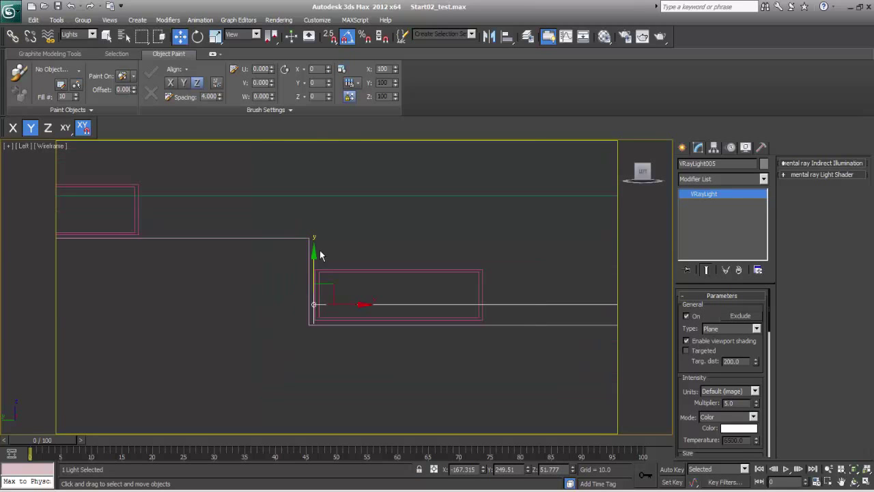
- Copy the corrected plane light onto the seventh and eighth risers
mouse_move(368, 350)
shift+mouse_down()
mouse_move(173, 248)
mouse_move(126, 288)
shift+mouse_up()
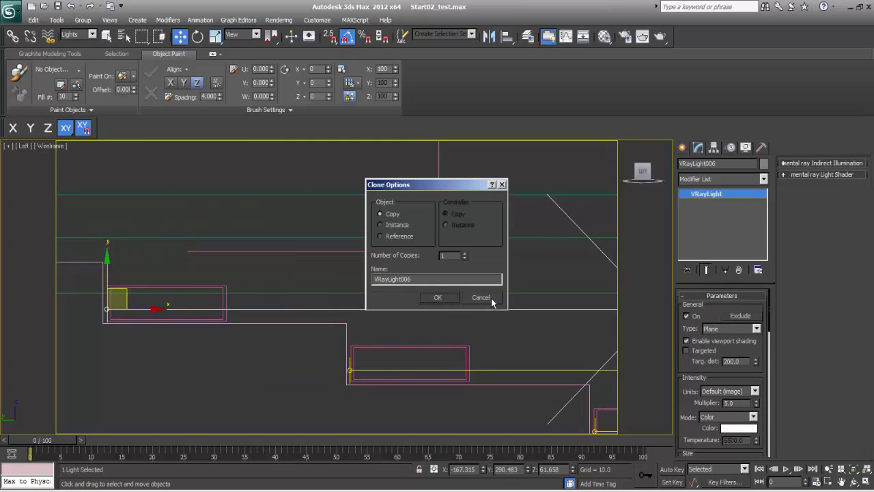
click(439, 303)
middle_drag(191, 351, 368, 383)
scroll(379, 362, up, 3)
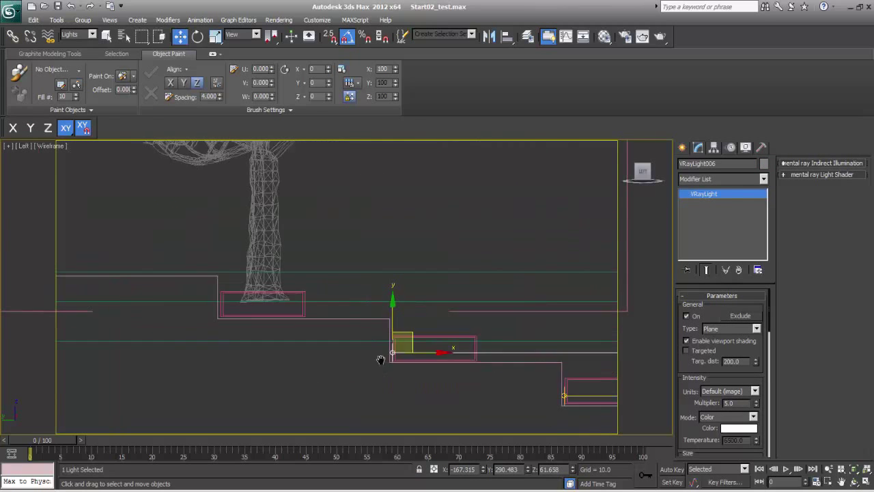
mouse_move(374, 334)
shift+mouse_down()
mouse_move(198, 252)
mouse_move(205, 292)
shift+mouse_up()
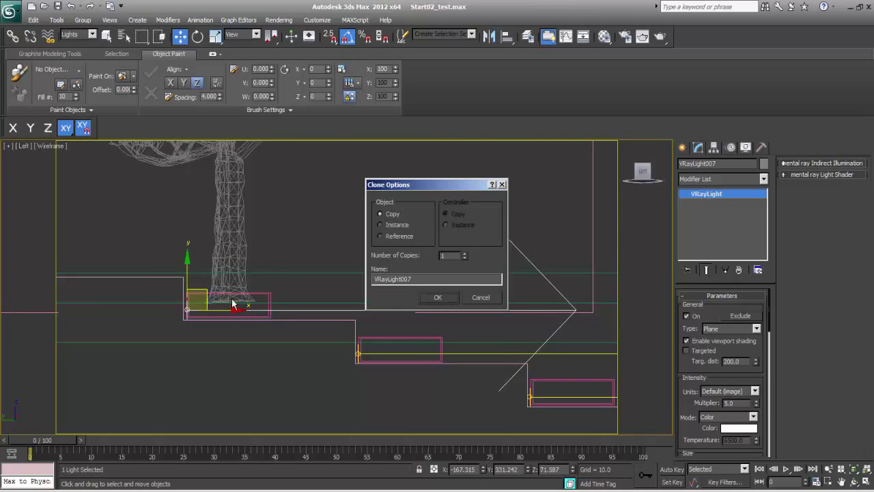
click(439, 297)
scroll(303, 371, down, 3)
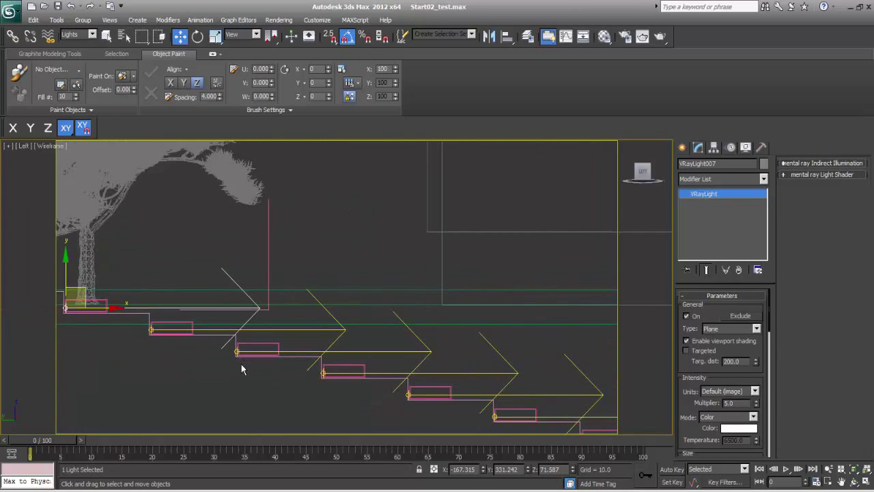
- Draw a VRayLight plane in the top view along the front of the water wall, half-length about 242.8 and half-width about 6.6
key(p)
alt+middle_drag(325, 362, 256, 368)
scroll(282, 370, down, 5)
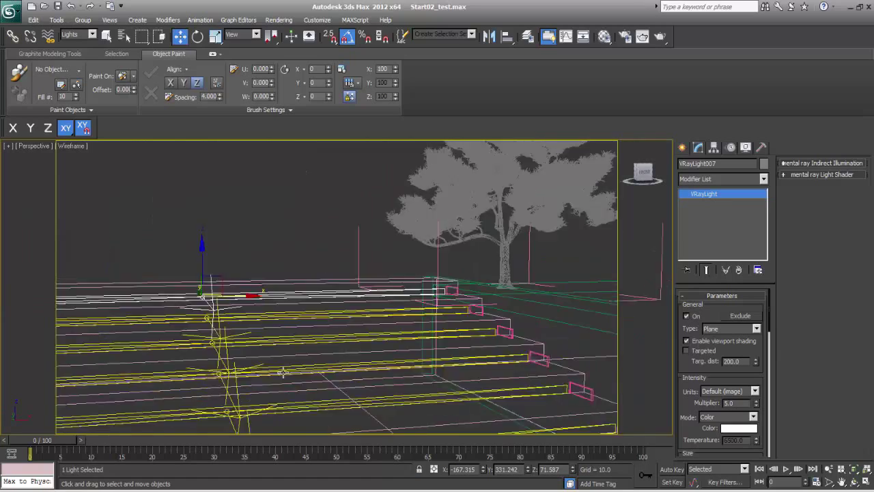
alt+middle_drag(331, 381, 378, 337)
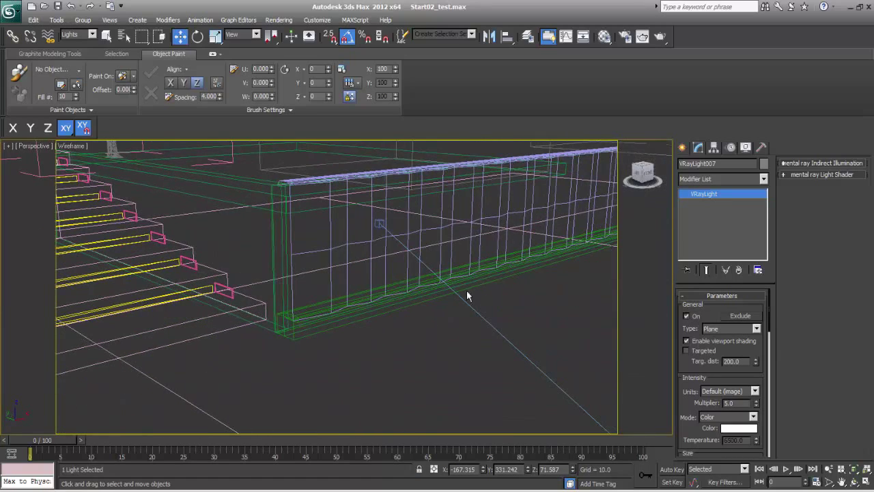
click(681, 148)
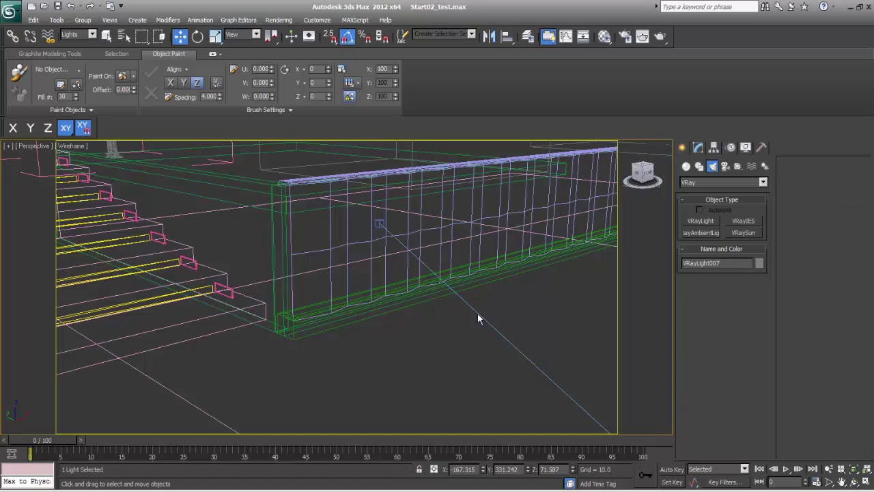
alt+middle_drag(478, 313, 271, 233)
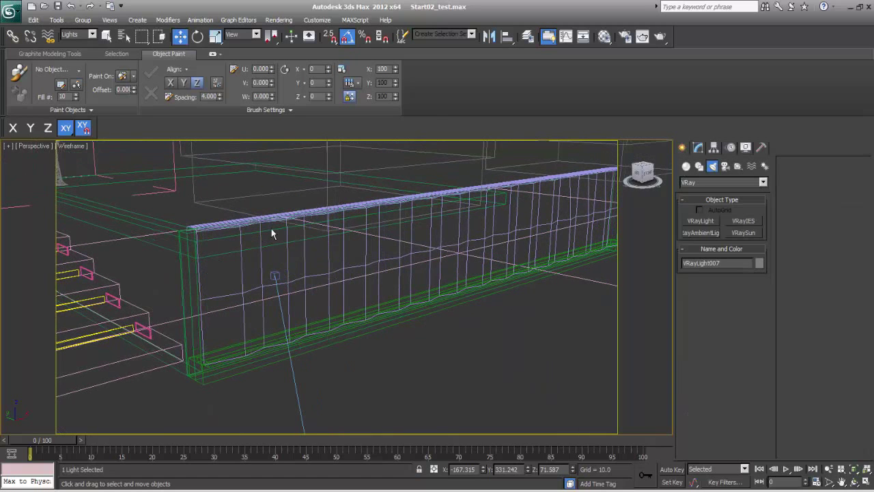
click(701, 221)
key(t)
scroll(259, 299, up, 3)
scroll(286, 306, up, 2)
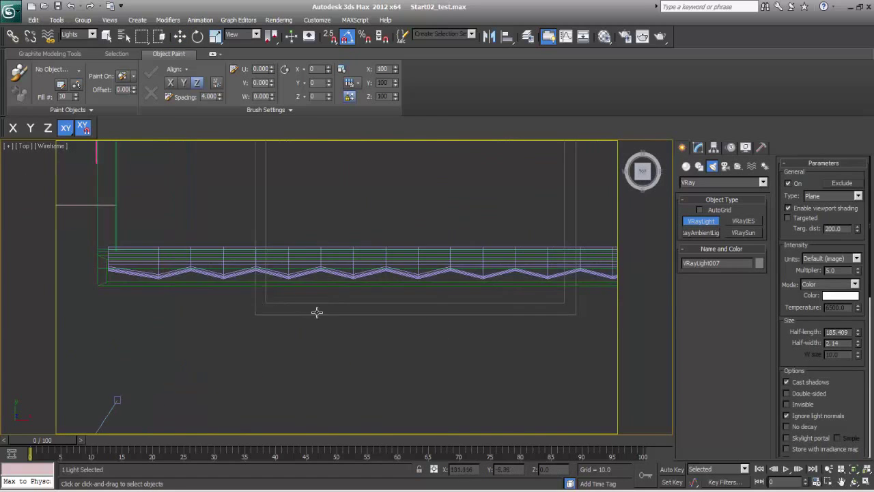
scroll(226, 335, down, 4)
middle_drag(122, 324, 190, 315)
scroll(149, 321, down, 2)
drag(180, 301, 522, 310)
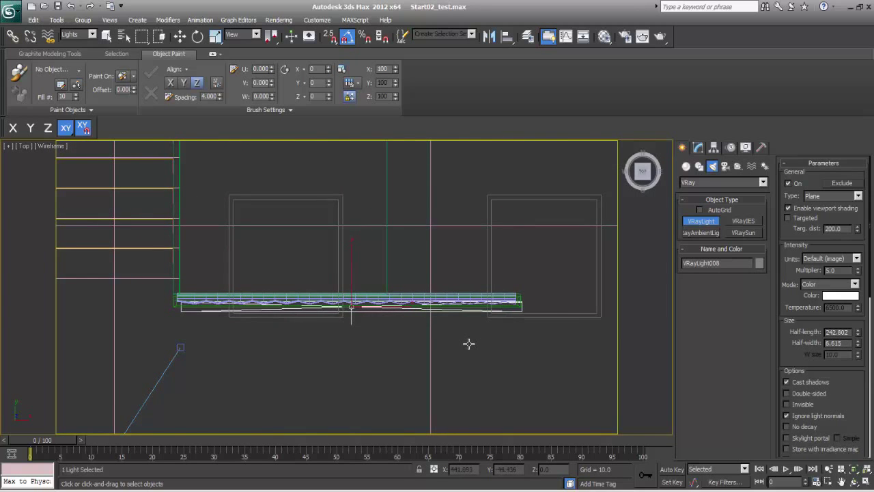
- Raise the new plane light to the top edge of the water wall, at about Z 76.01
key(p)
alt+middle_drag(469, 343, 360, 381)
scroll(335, 306, up, 3)
scroll(351, 364, down, 1)
key(w)
drag(329, 343, 361, 261)
- Rotate the wall light 40 degrees about X in the shaded view and move it outward to Y 2.942
key(e)
key(F3)
mouse_move(372, 317)
alt+middle_down()
mouse_move(381, 328)
mouse_move(354, 347)
mouse_move(346, 308)
alt+middle_up()
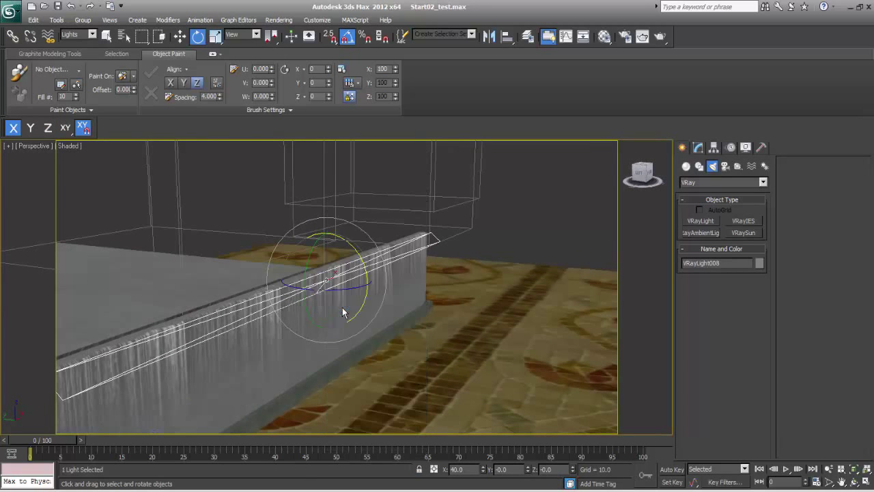
key(w)
drag(285, 276, 290, 278)
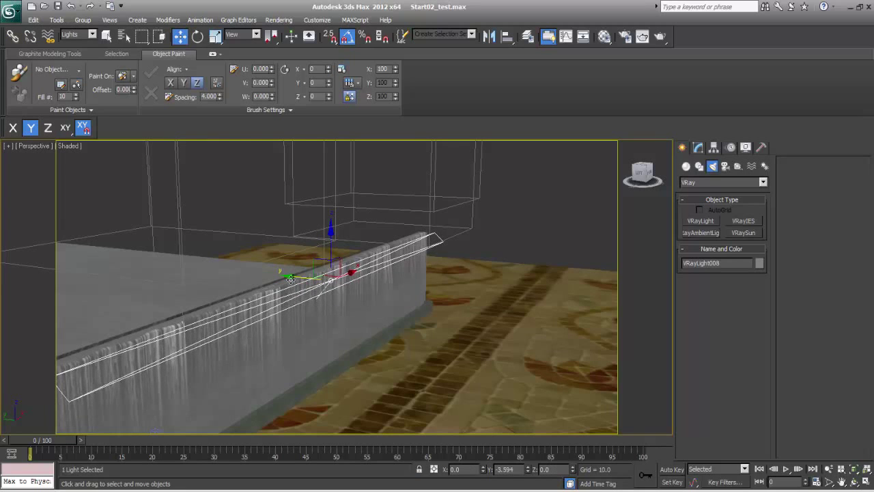
- Set the wall light's multiplier to 15 and its colour to a pale cyan with hue 128
click(697, 147)
scroll(694, 396, down, 2)
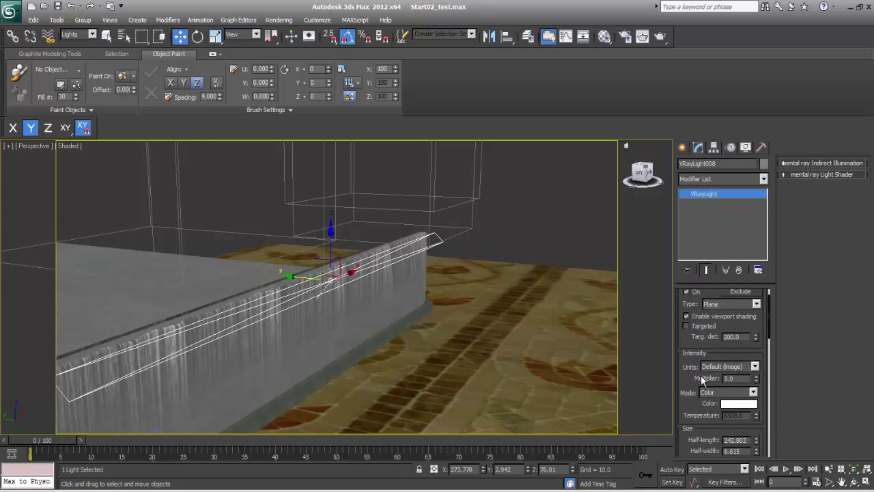
text(15)
key(Return)
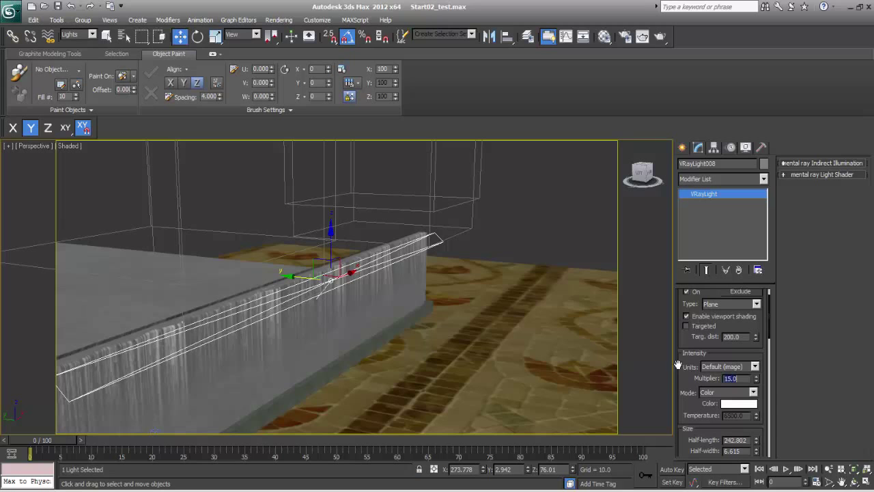
click(734, 403)
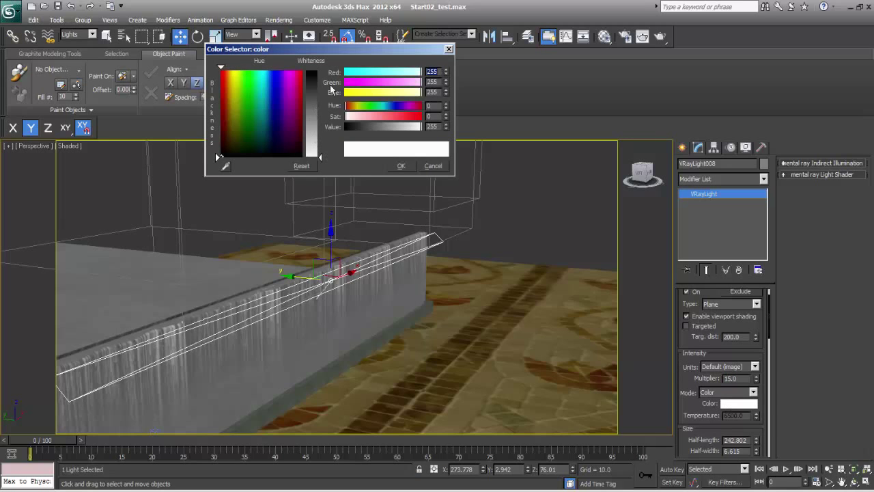
click(261, 69)
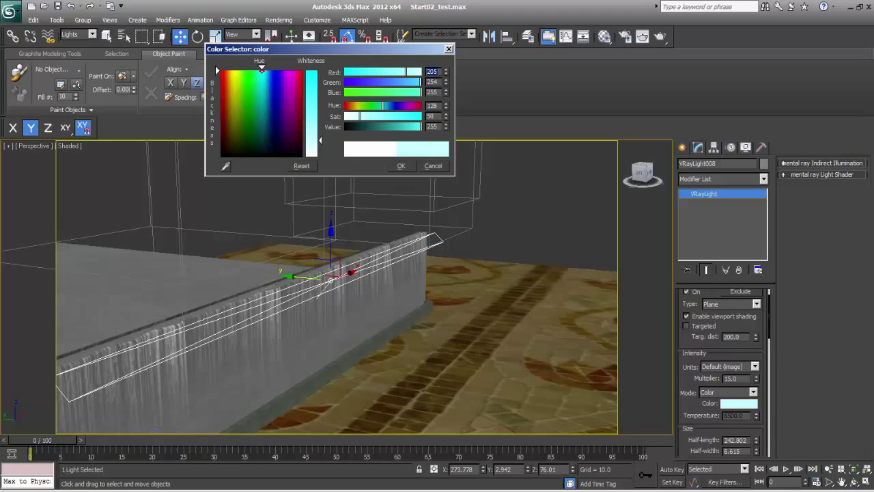
click(408, 167)
scroll(687, 378, down, 5)
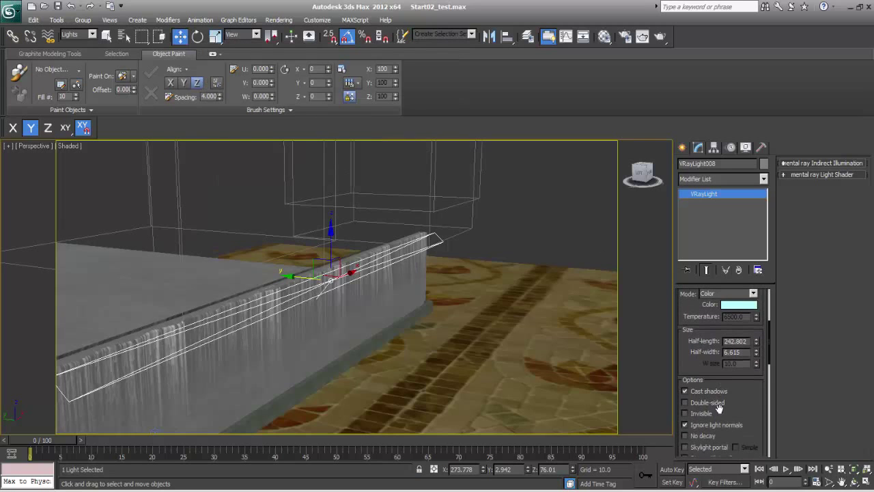
scroll(748, 406, down, 8)
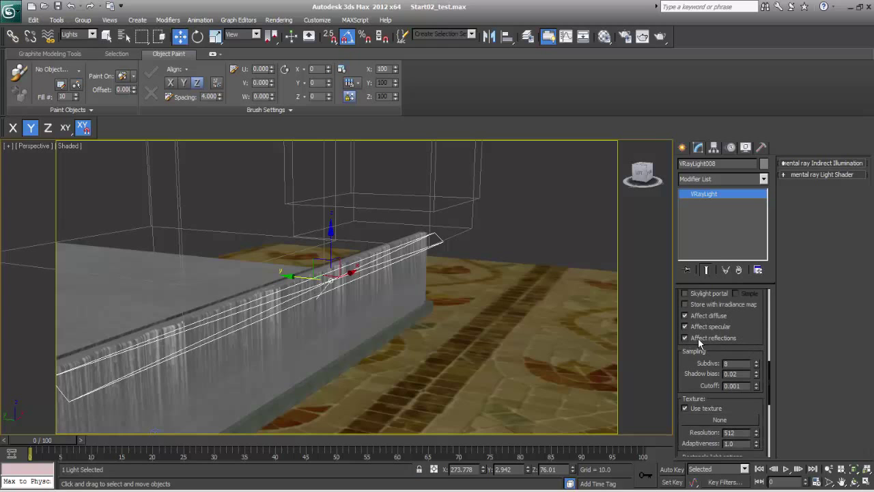
click(681, 150)
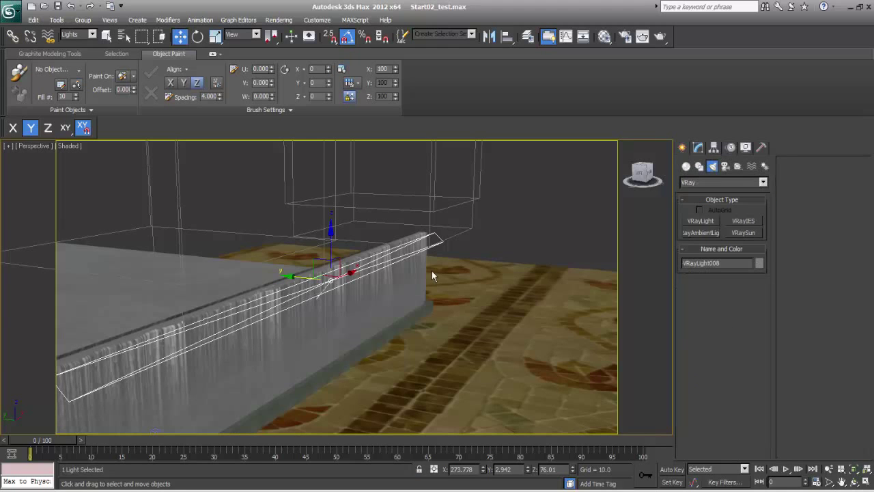
- Clone the wall light by rotating a copy about its X axis until it faces upward
scroll(423, 273, down, 3)
middle_drag(398, 289, 416, 283)
key(e)
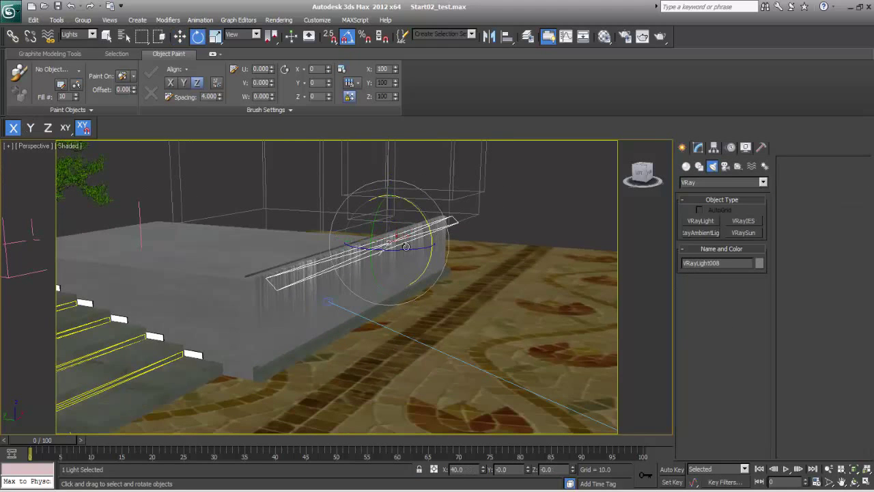
shift+drag(410, 206, 439, 282)
click(445, 297)
key(w)
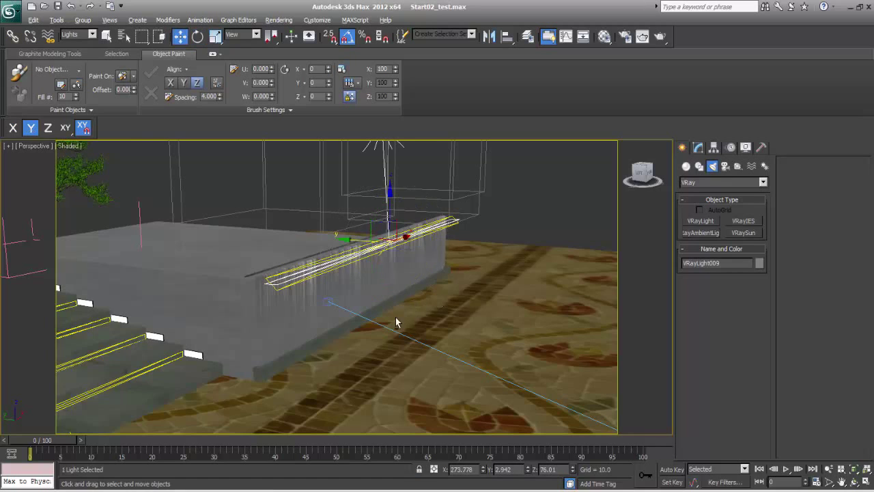
- Lower the upward-facing light copy to the base of the water wall at Z 13.409
alt+middle_drag(395, 317, 400, 228)
drag(391, 201, 390, 258)
scroll(375, 289, up, 4)
middle_drag(370, 291, 369, 293)
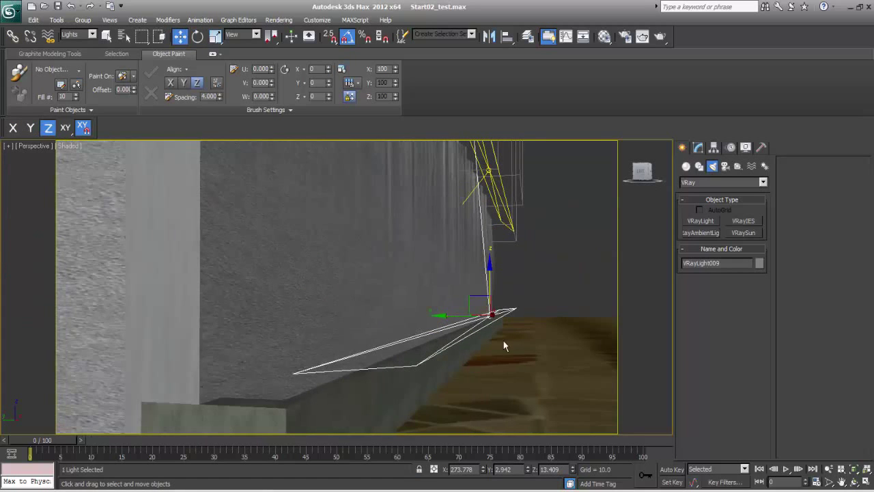
- Narrow the upward-facing water wall light to a half-width of 0.596 and move it along Y to 10.716
click(695, 149)
alt+middle_drag(470, 313, 575, 344)
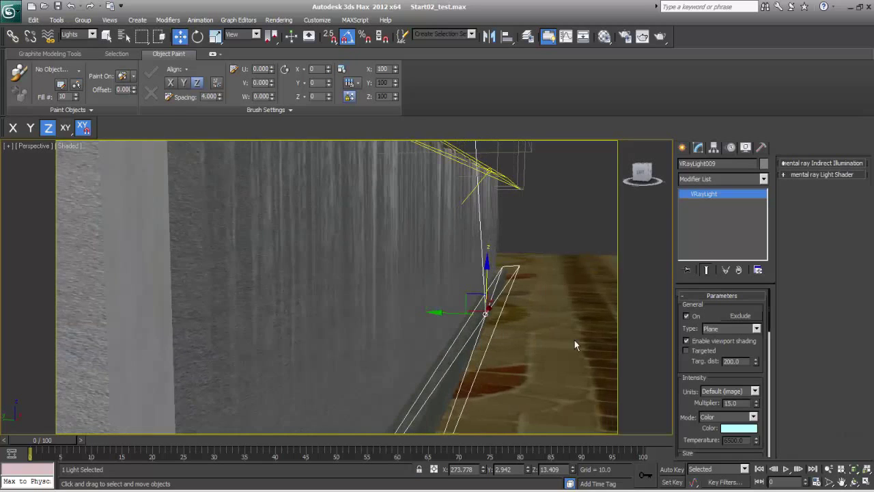
scroll(744, 381, down, 3)
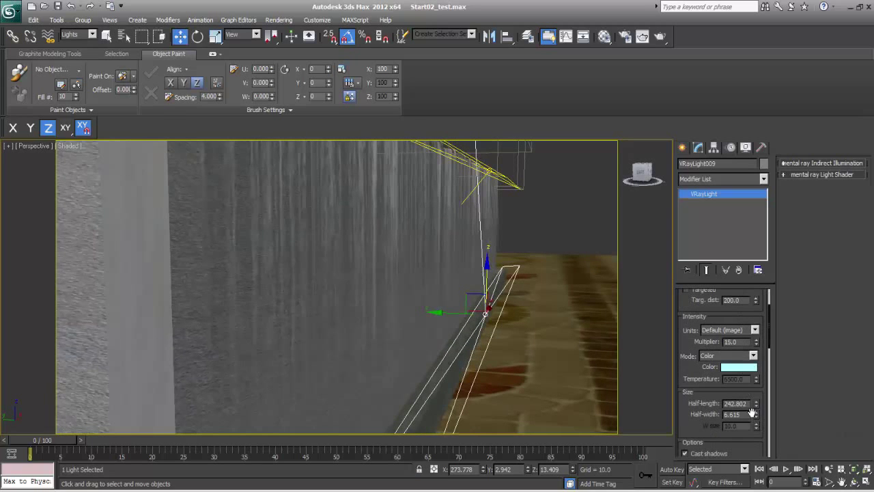
drag(755, 415, 755, 421)
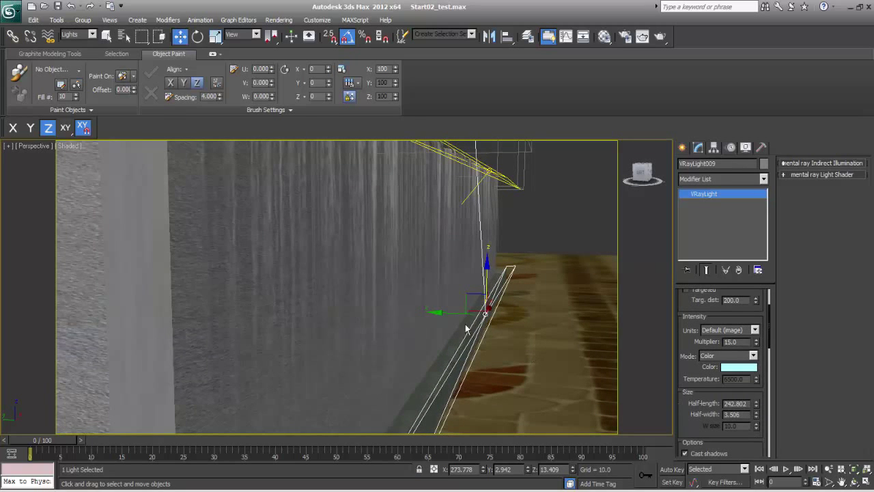
drag(439, 312, 423, 310)
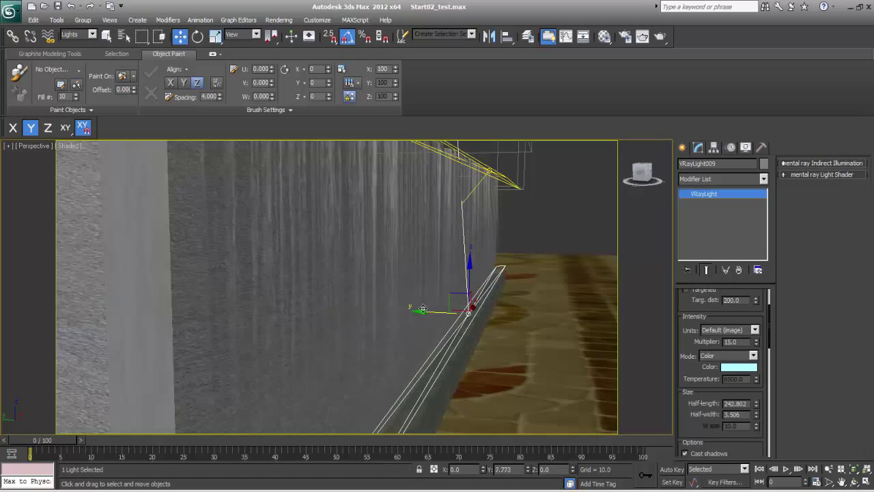
middle_drag(451, 347, 454, 289)
drag(754, 411, 749, 464)
scroll(416, 337, down, 3)
- Move the upward-facing light onto the ledge at the water wall's base, at Y 13.236 and Z 8.773
middle_drag(416, 337, 416, 338)
alt+middle_drag(409, 300, 456, 307)
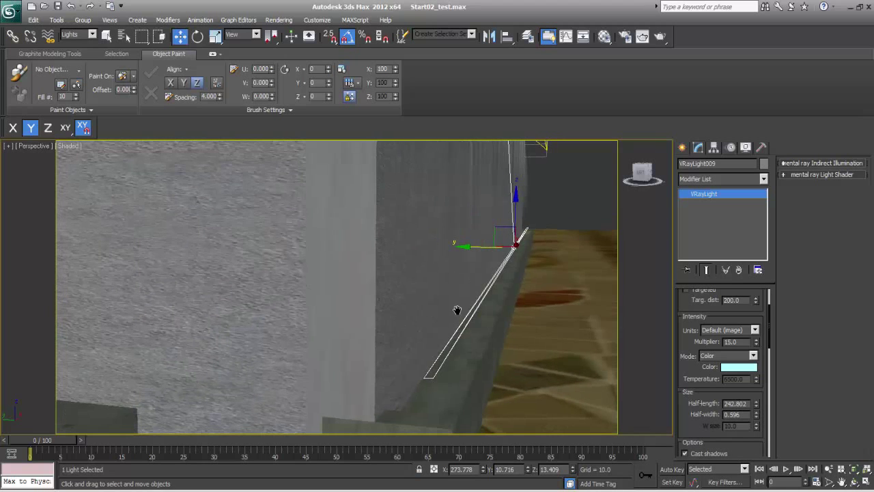
drag(512, 206, 513, 213)
drag(464, 256, 459, 256)
alt+middle_drag(483, 290, 471, 302)
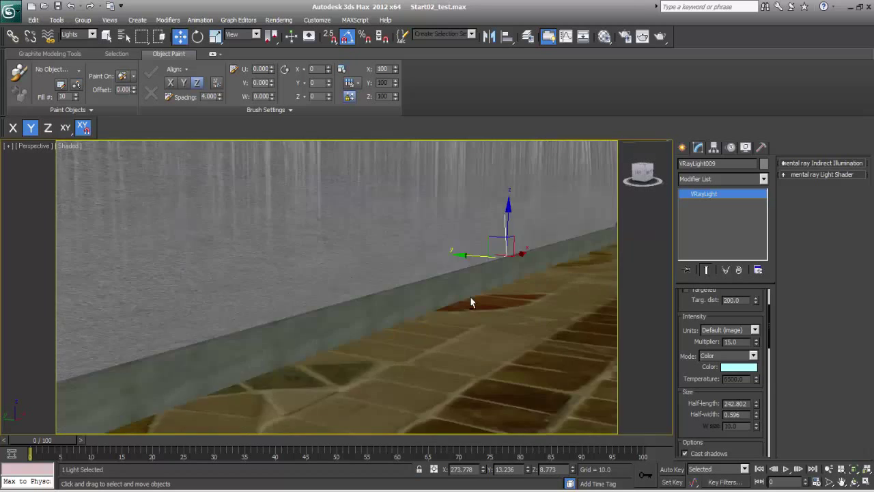
- Switch the viewport to the VRayPhysicalCamera001 view
middle_drag(498, 272, 508, 315)
scroll(507, 300, down, 2)
key(c)
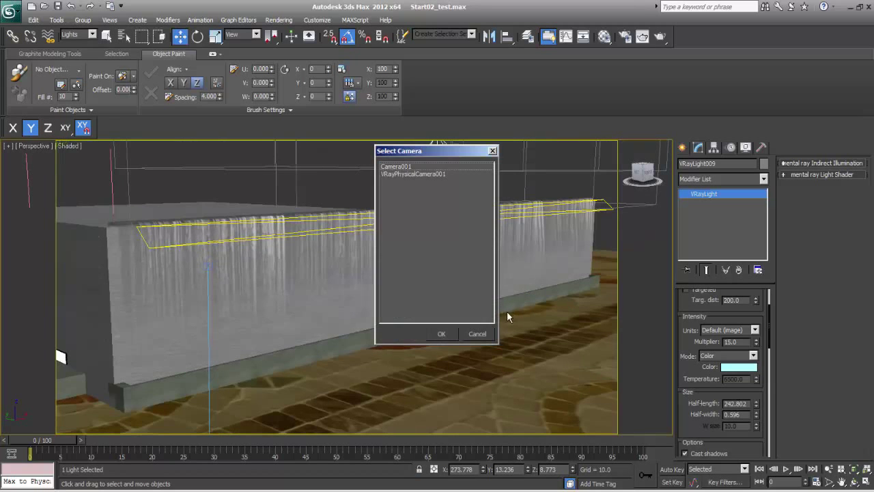
click(423, 174)
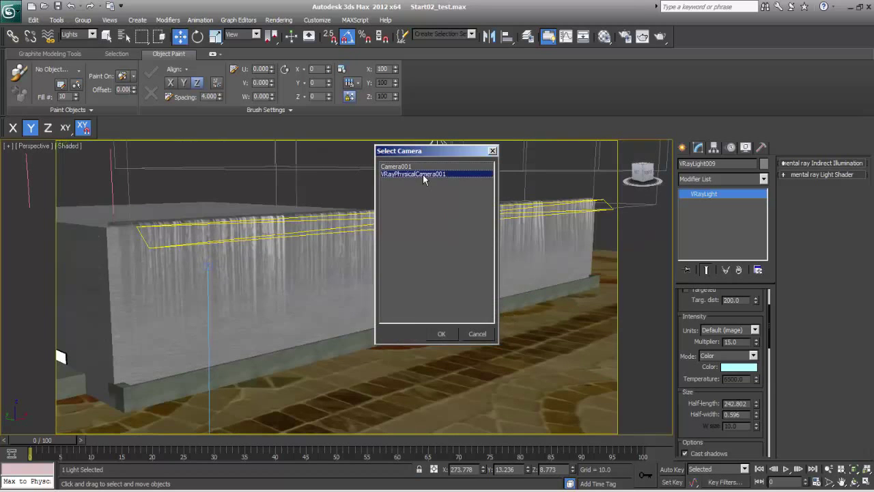
click(439, 334)
- Select VRayPhysicalCamera001 by name from the scene's list of cameras
click(682, 147)
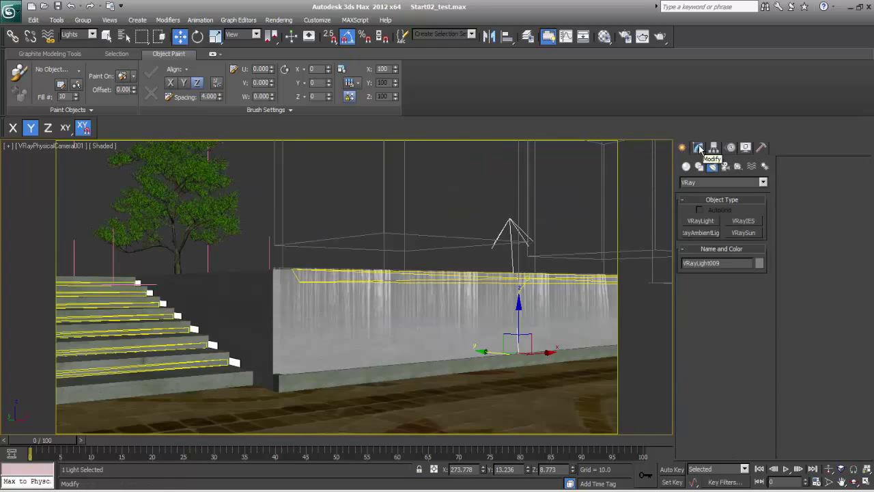
click(697, 148)
right_click(565, 333)
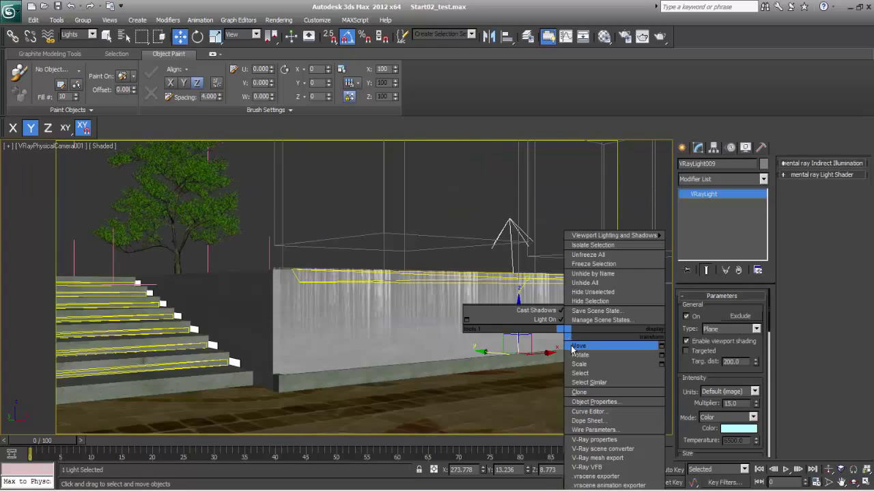
click(576, 345)
key(h)
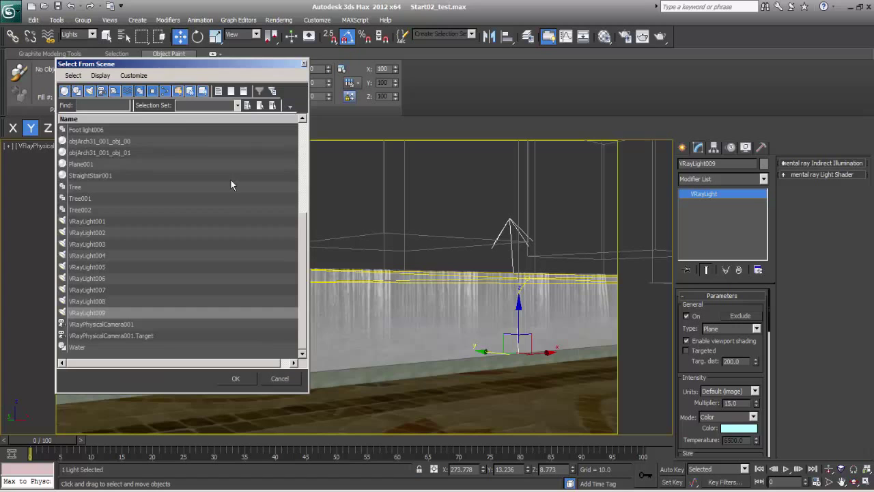
click(231, 91)
click(101, 91)
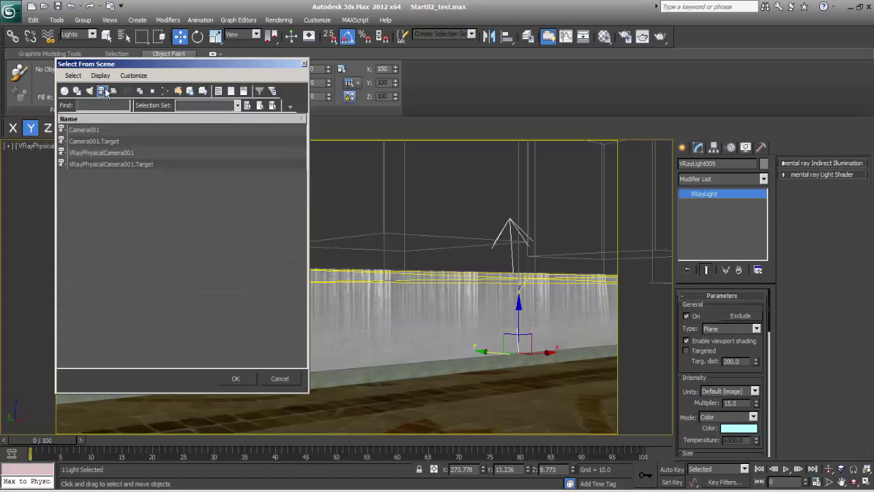
click(88, 152)
click(235, 378)
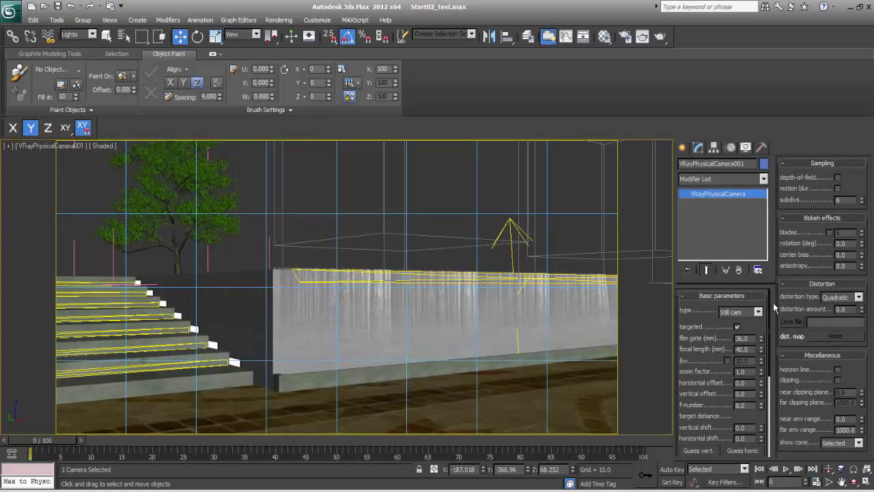
- Review the camera's exposure settings, including the white balance options and the vignetting toggle
drag(694, 322, 693, 296)
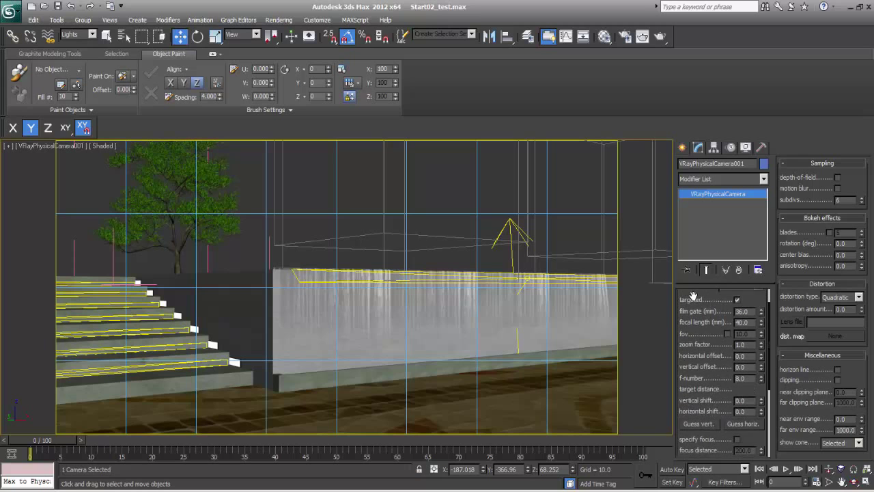
drag(688, 357, 688, 284)
scroll(699, 357, down, 3)
click(739, 364)
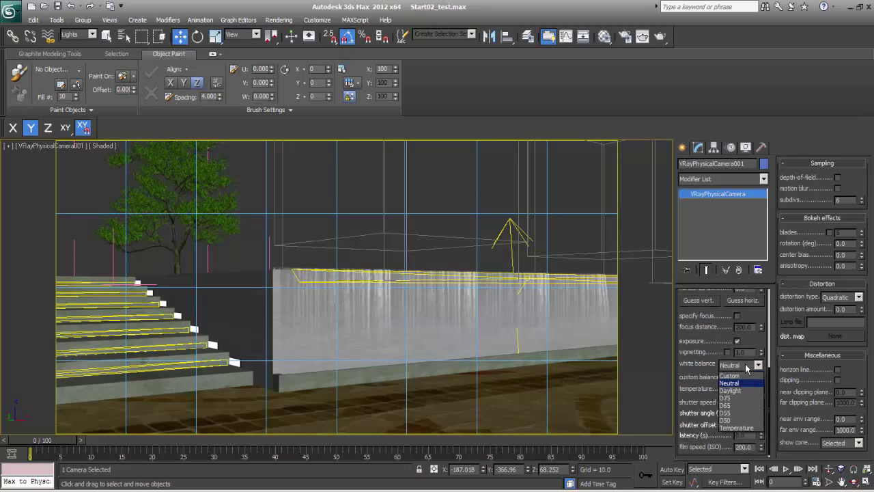
click(738, 383)
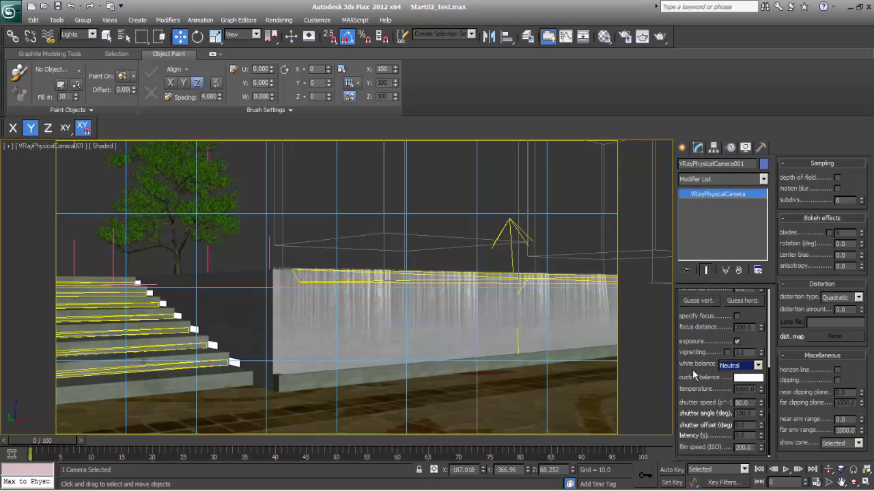
click(727, 352)
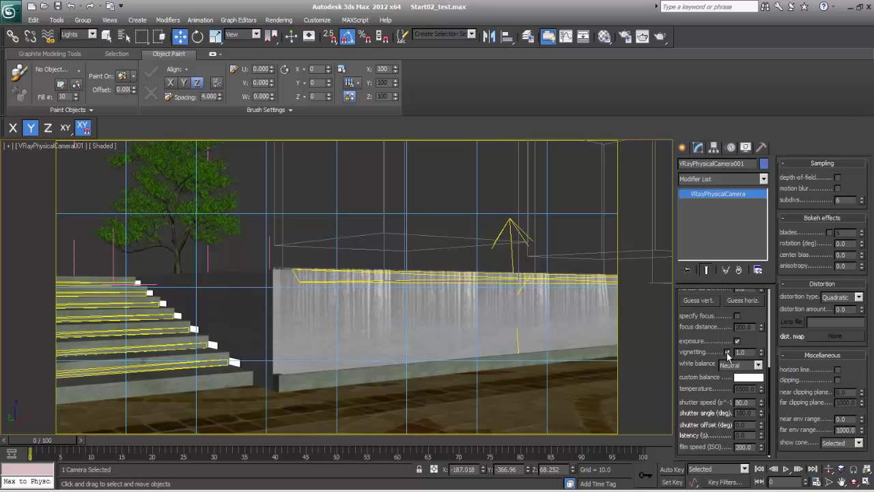
click(727, 352)
scroll(751, 403, down, 1)
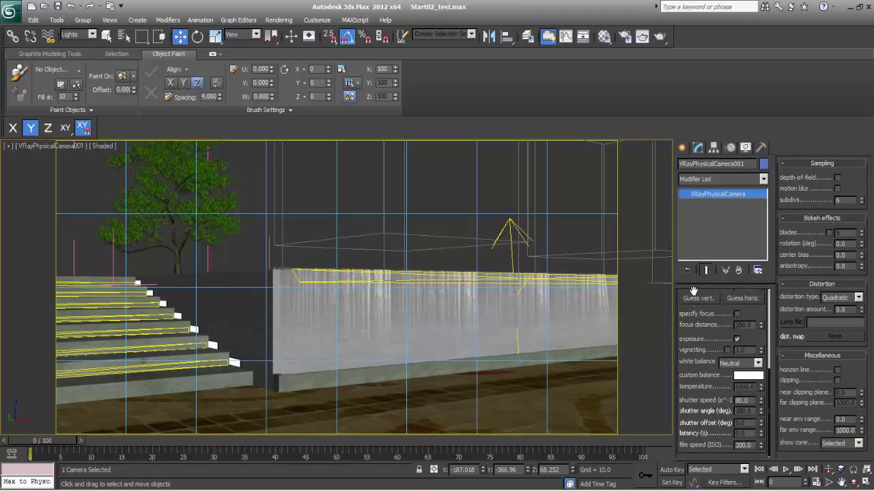
- Set the physical camera's shutter speed to 100
double_click(747, 445)
double_click(751, 400)
text(41)
key(BackSpace)
key(BackSpace)
text(100)
key(Return)
- Set the multiplier of both the lower and upper water wall lights to 20
click(511, 253)
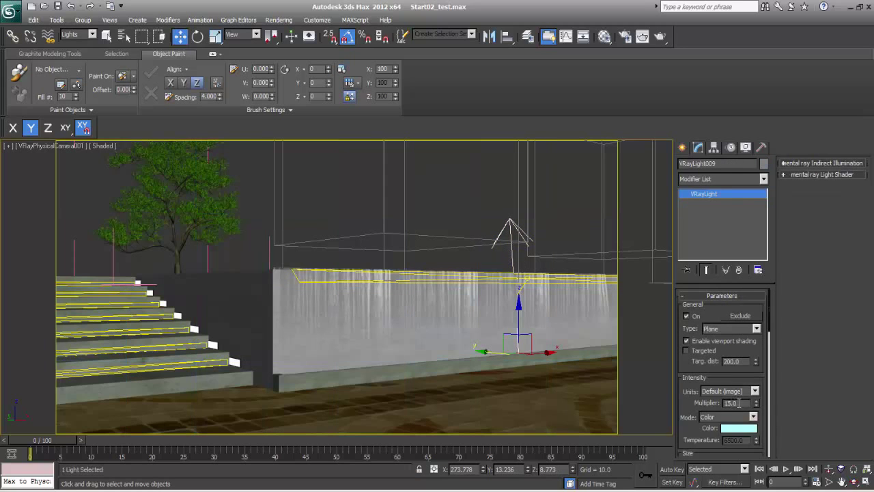
double_click(739, 403)
text(20)
key(Return)
click(365, 283)
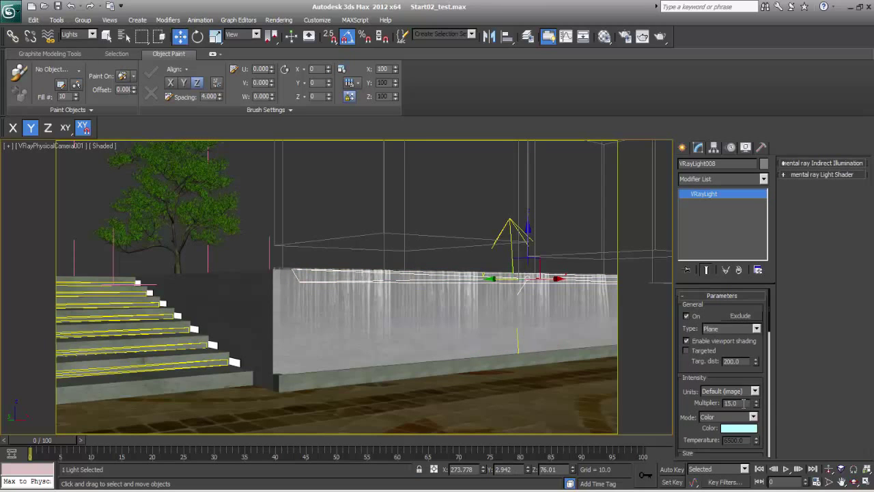
drag(743, 403, 551, 391)
text(20)
key(Return)
- Select the lowest stair light, render the VRayPhysicalCamera001 view, and minimise the render window after checking the image
click(146, 367)
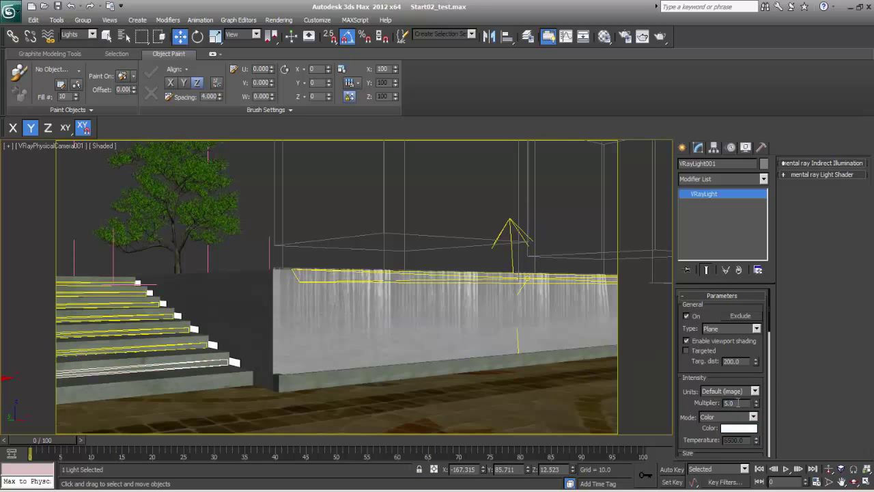
click(681, 147)
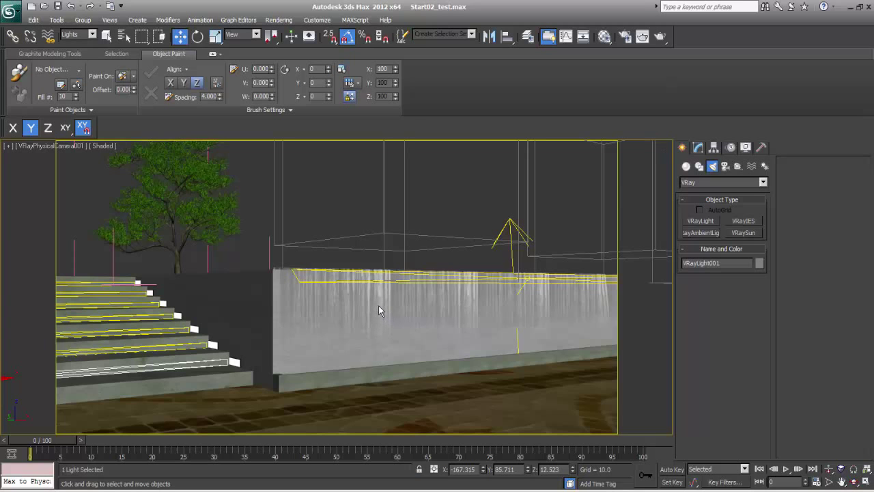
key(shift+q)
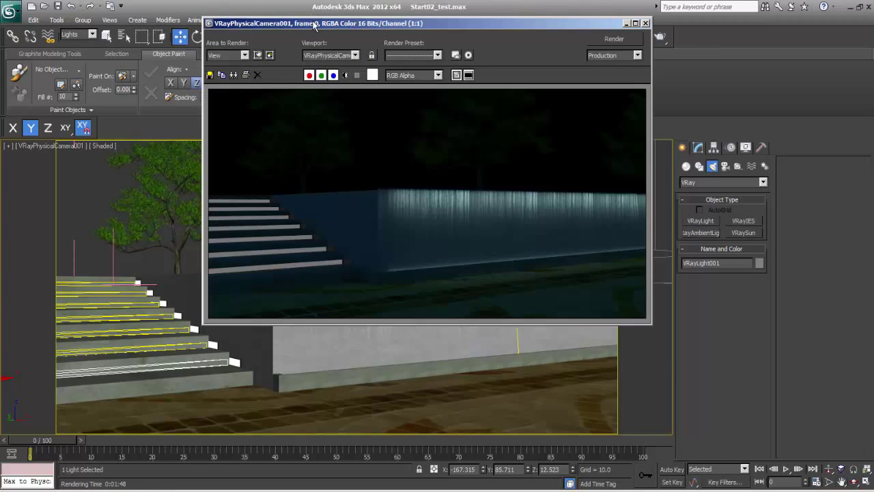
drag(314, 26, 364, 62)
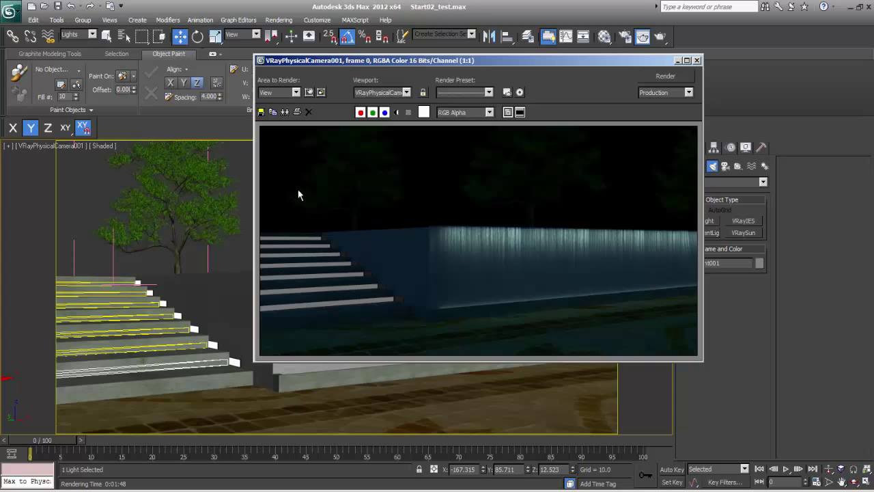
click(677, 60)
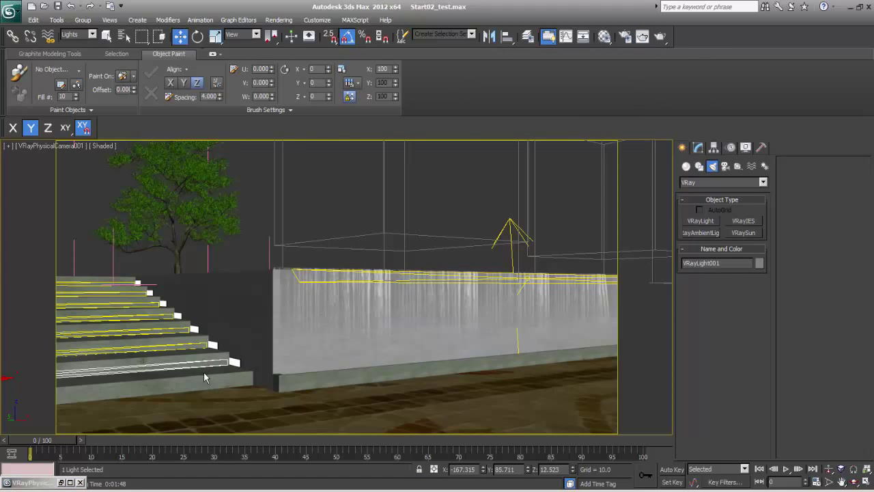
- Focus the Perspective view on the lowest stair light and turn on its Invisible option
key(p)
key(z)
alt+middle_drag(214, 368, 286, 351)
scroll(295, 331, up, 3)
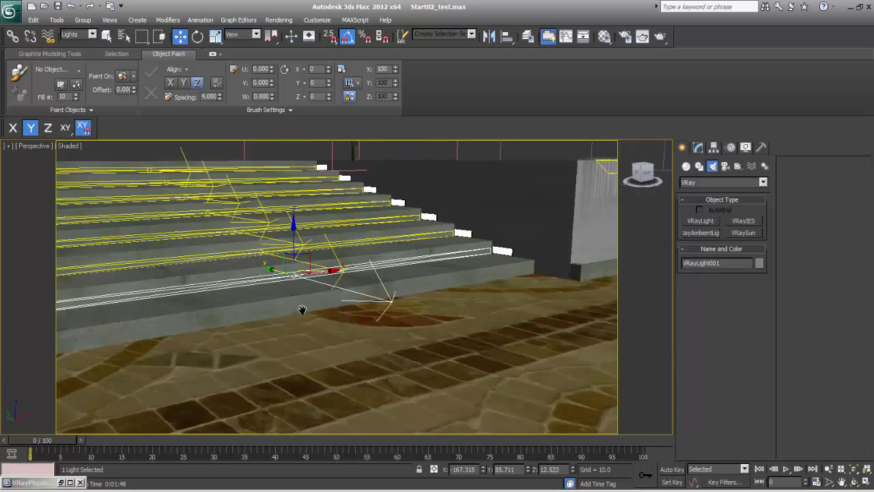
middle_drag(302, 309, 439, 323)
scroll(439, 323, up, 3)
scroll(342, 342, up, 2)
middle_drag(342, 342, 443, 341)
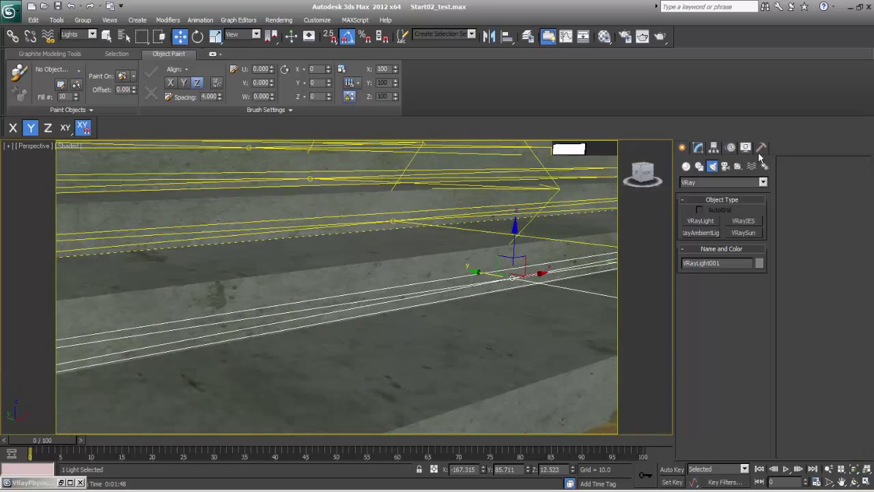
click(698, 148)
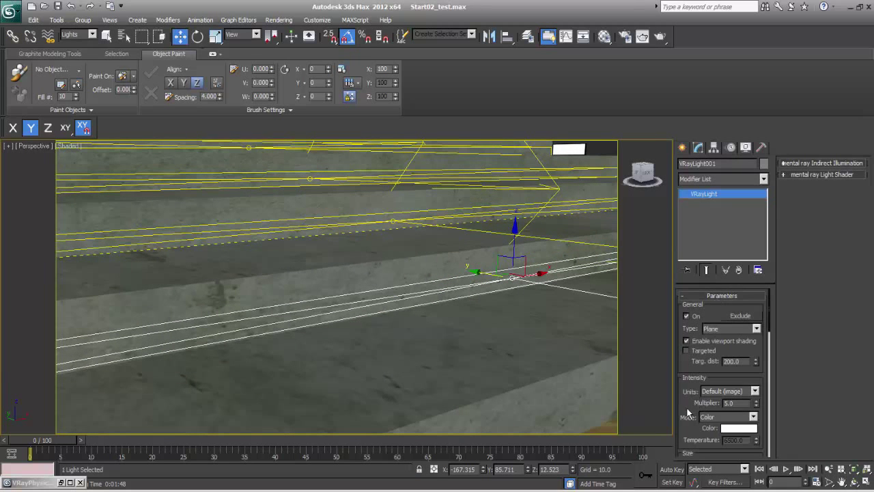
scroll(688, 409, down, 4)
- Turn on the Invisible option for the lights on the second and third steps, VRayLight002 and VRayLight003
middle_drag(434, 278, 466, 321)
click(424, 252)
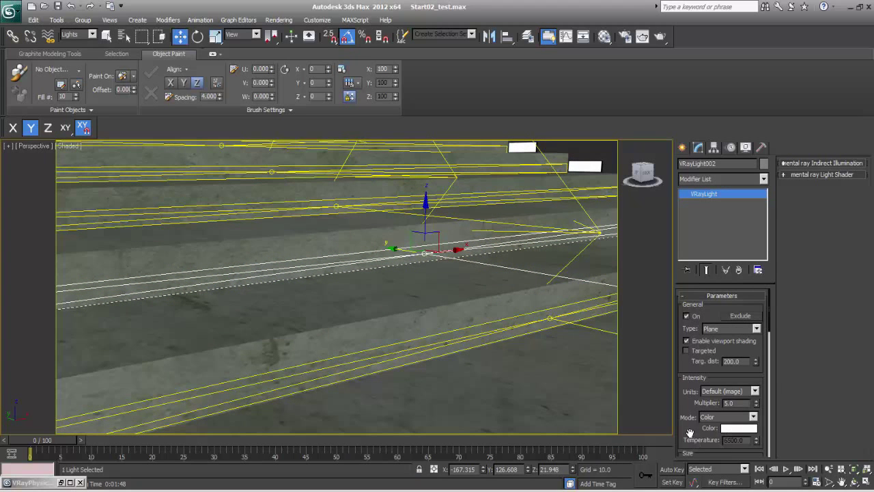
scroll(690, 435, down, 3)
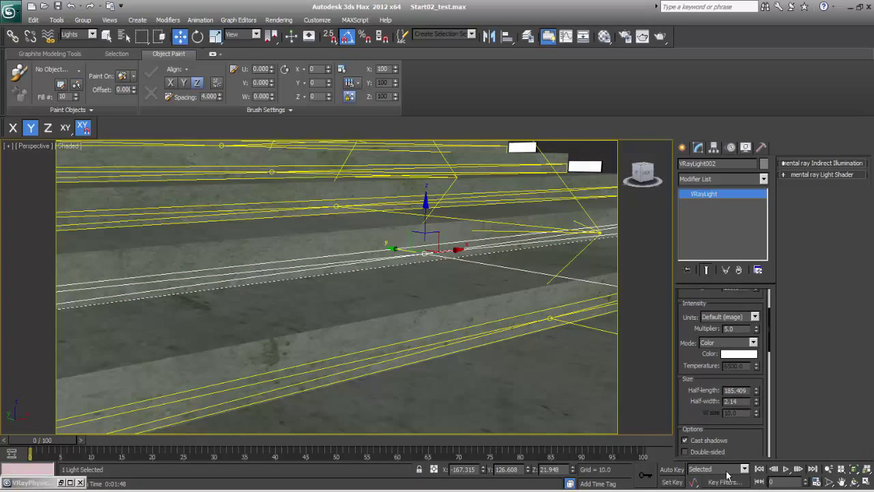
scroll(740, 435, down, 3)
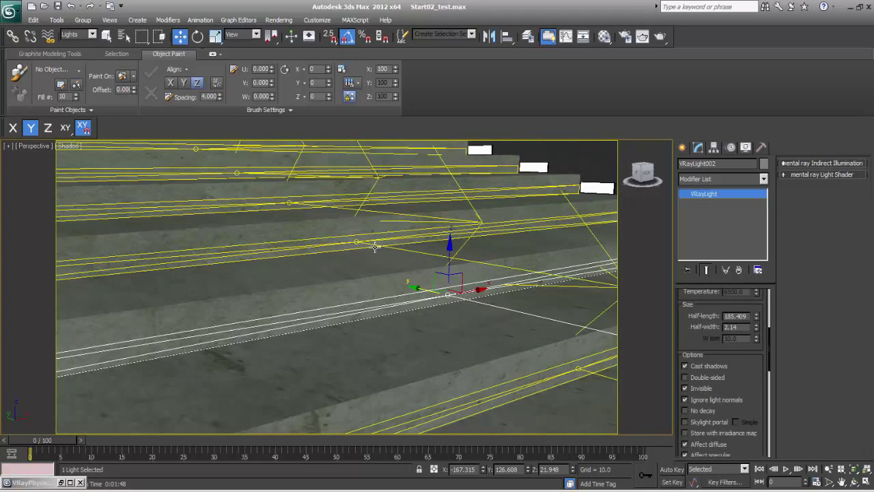
scroll(691, 409, up, 6)
scroll(696, 426, down, 3)
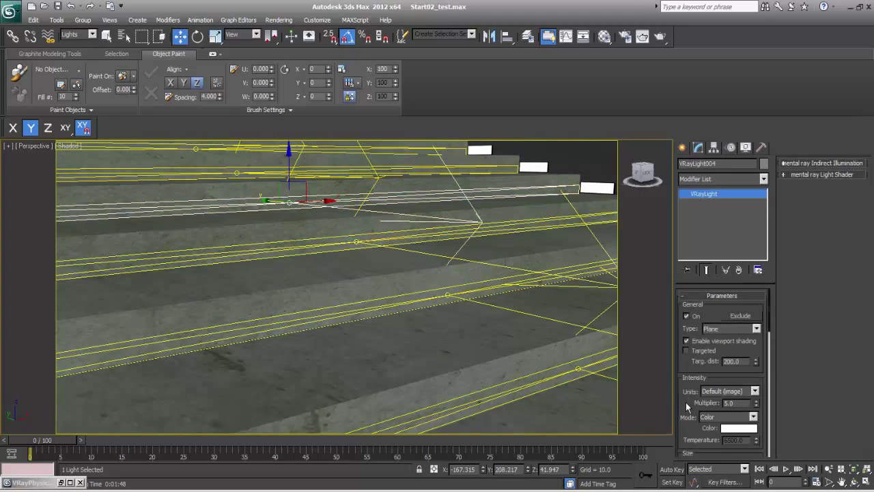
- Turn on the Invisible option for the remaining upper stair lights, VRayLight004 through VRayLight007
scroll(685, 403, down, 4)
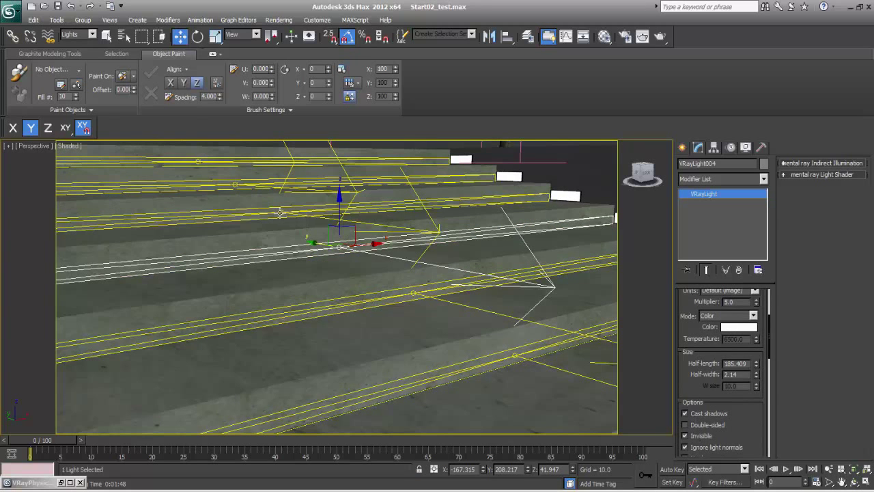
scroll(687, 422, down, 4)
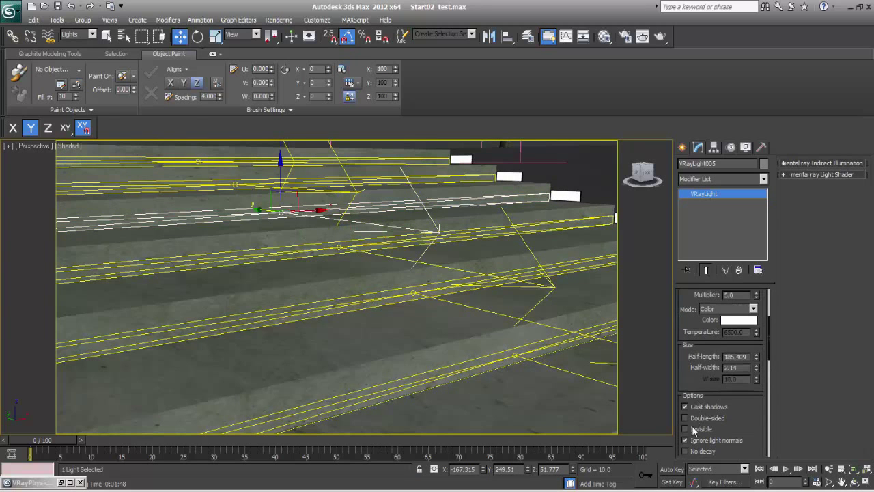
middle_drag(283, 275, 344, 353)
shift+drag(284, 247, 263, 217)
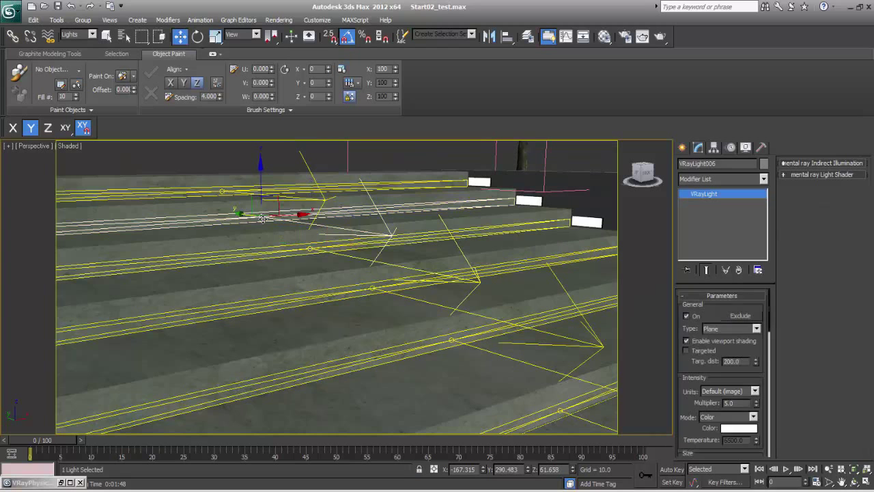
scroll(699, 431, down, 4)
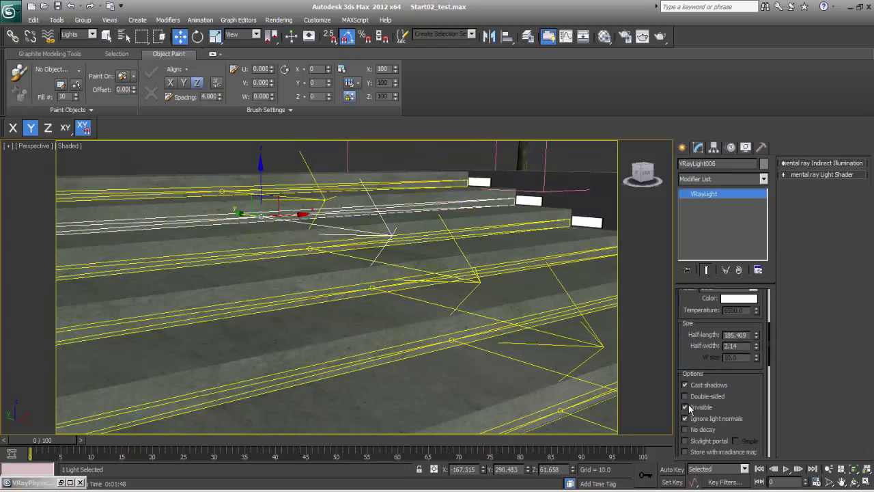
middle_drag(252, 304, 280, 332)
click(245, 211)
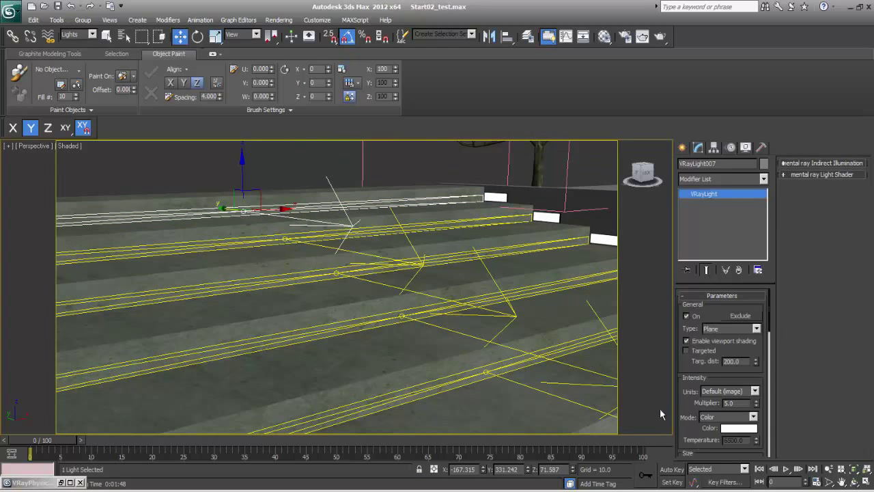
scroll(703, 404, down, 4)
click(685, 424)
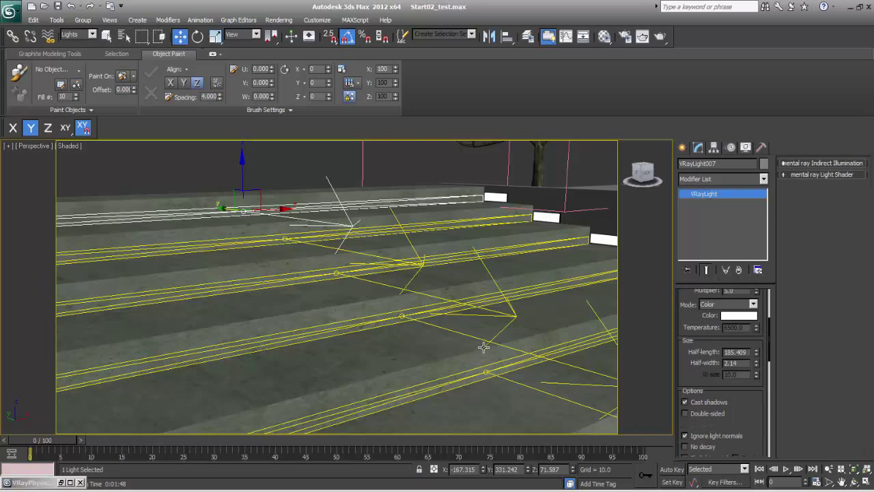
middle_drag(484, 348, 208, 300)
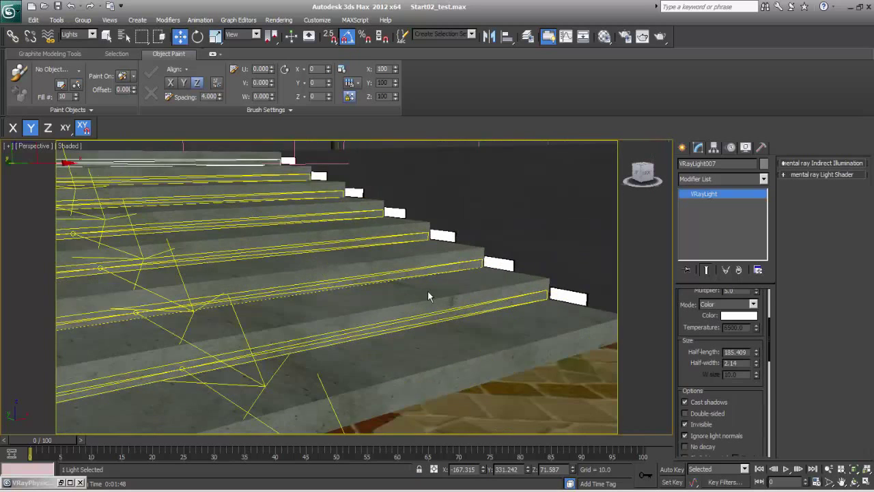
middle_drag(513, 320, 311, 297)
scroll(448, 312, up, 3)
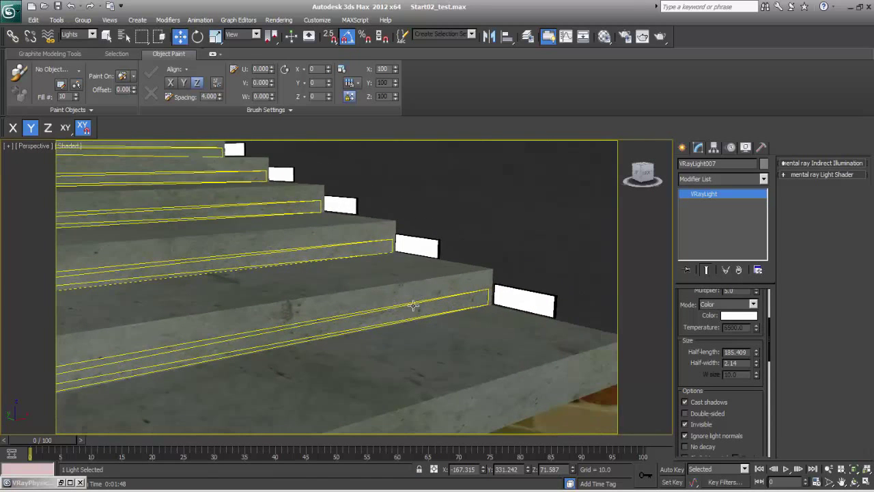
right_click(520, 305)
click(529, 313)
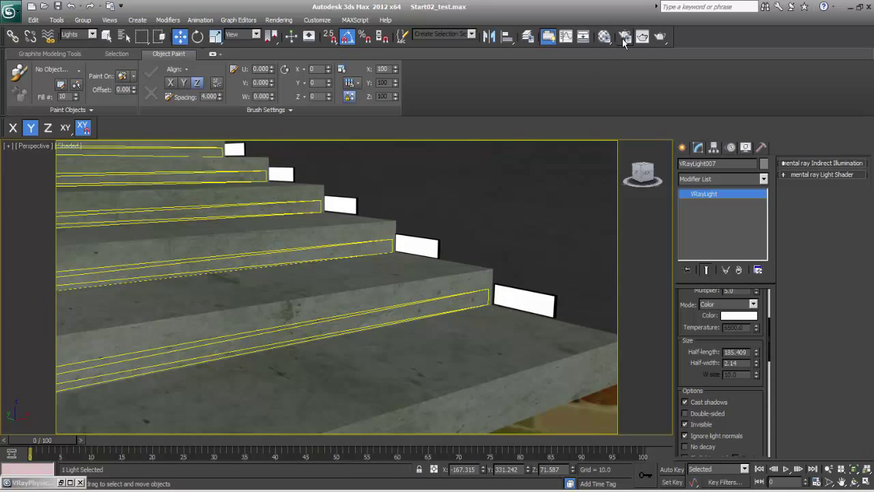
- Review the render setup's indirect illumination, irradiance map, image sampler, environment and global switches settings, and close it without changes
key(F10)
click(296, 69)
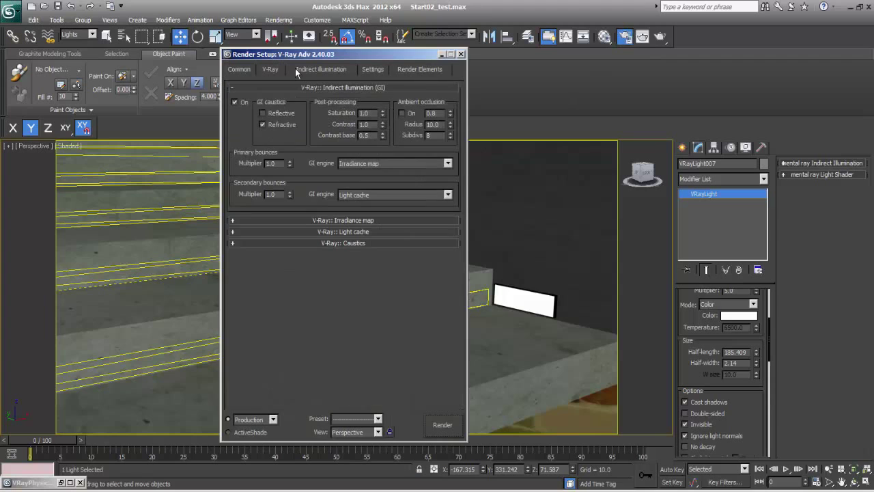
click(353, 220)
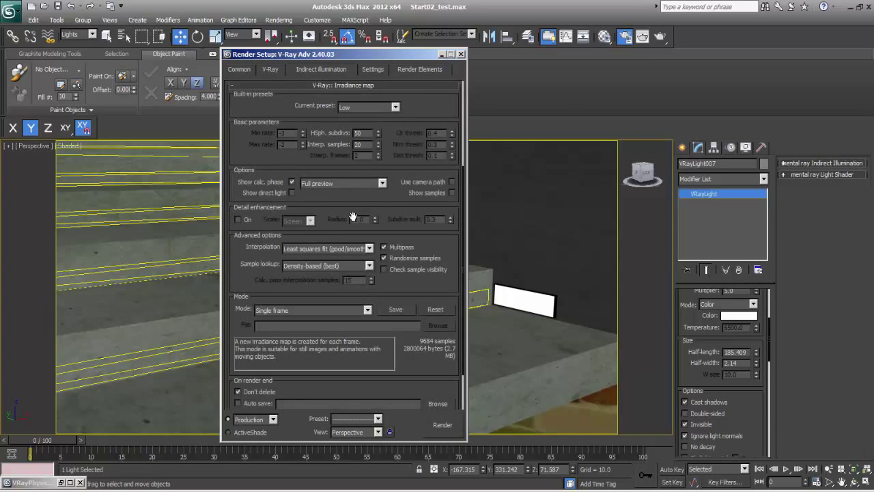
drag(348, 213, 300, 101)
click(269, 69)
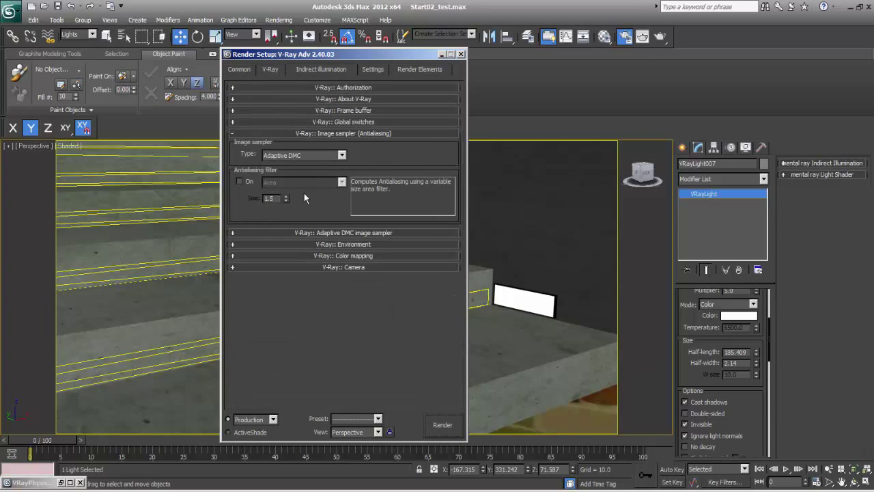
click(354, 245)
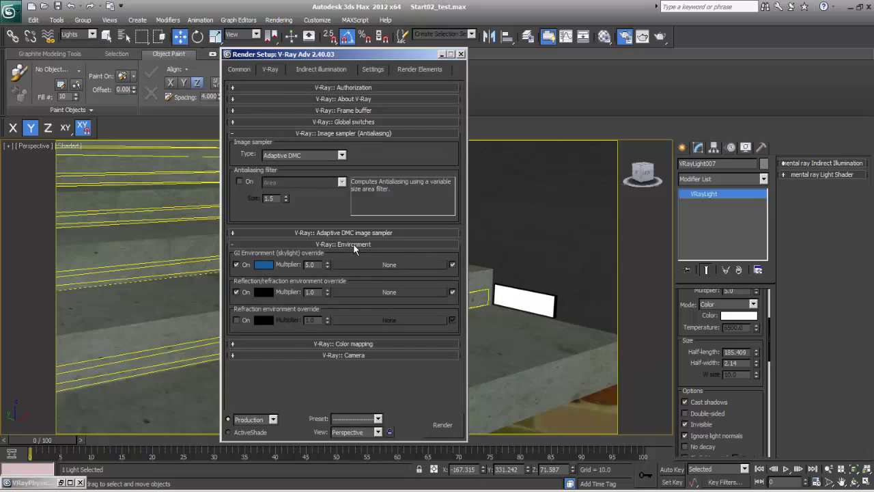
click(353, 245)
click(359, 233)
click(376, 233)
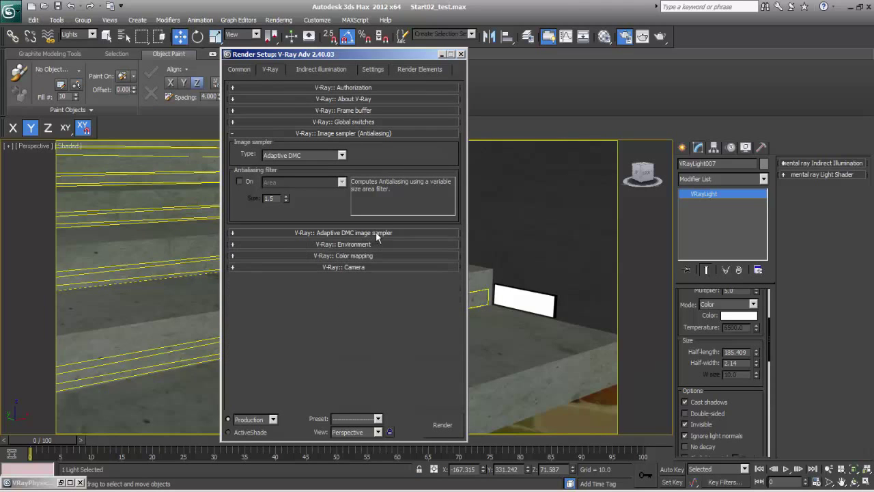
click(372, 121)
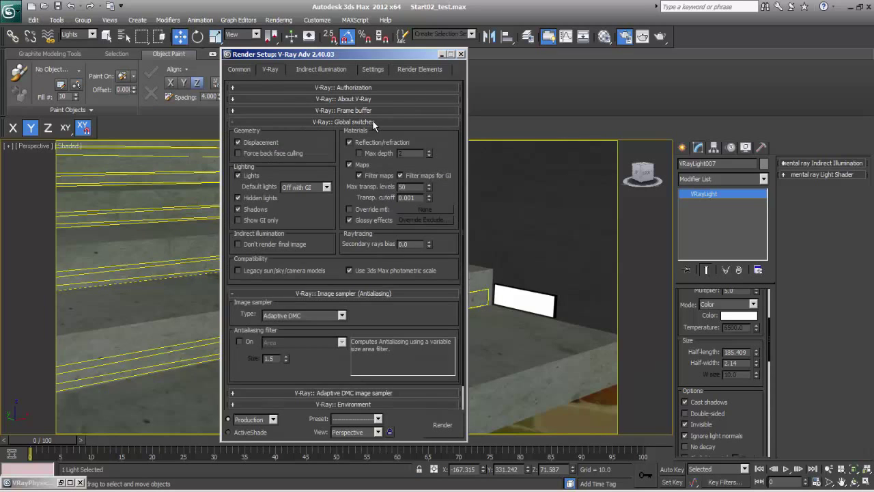
click(372, 121)
click(461, 54)
- Switch the viewport to the VRayPhysicalCamera001 view and bring up the rendered frame window
key(c)
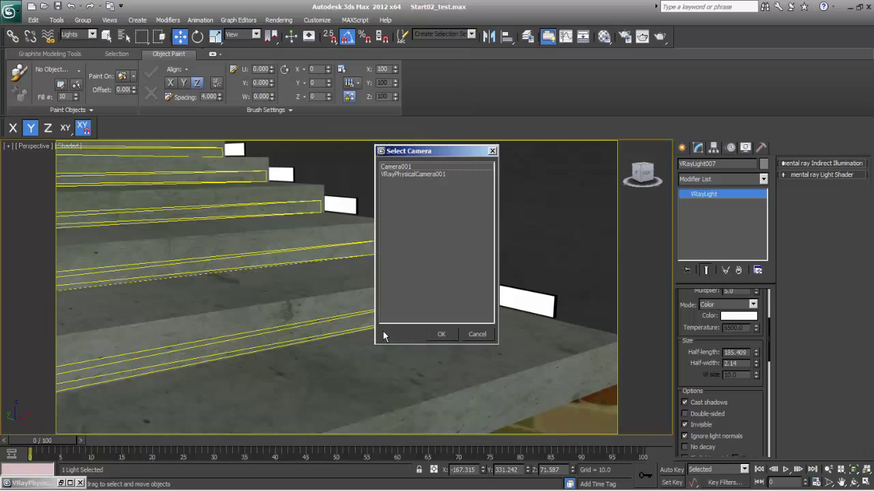
click(410, 174)
click(441, 334)
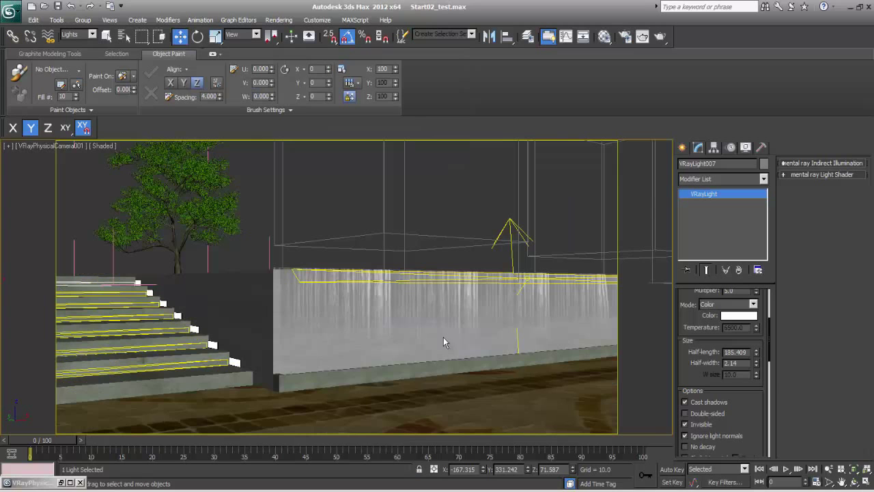
click(643, 36)
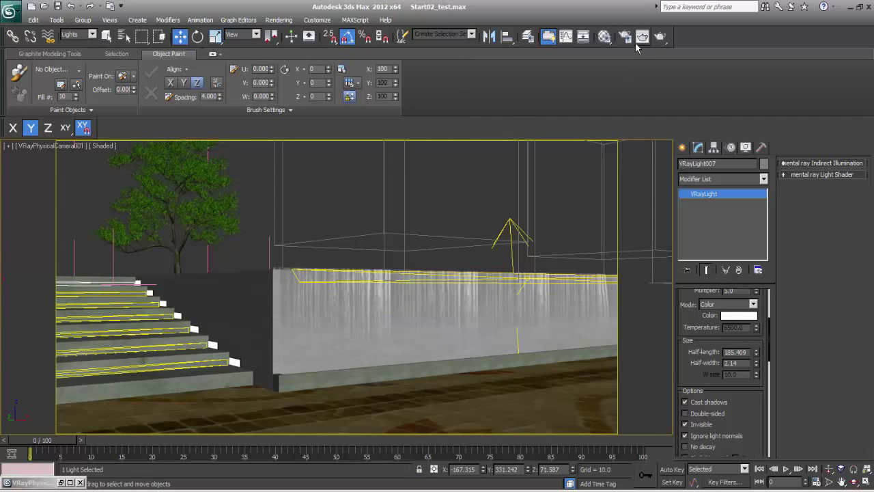
- Set the area to render to Region, fit the region around the stairs, test render it and close the rendered frame window
click(283, 93)
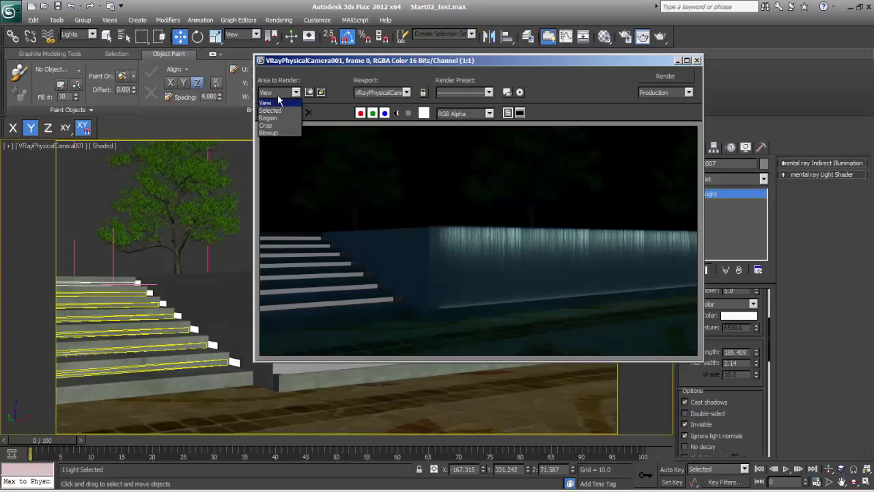
click(280, 123)
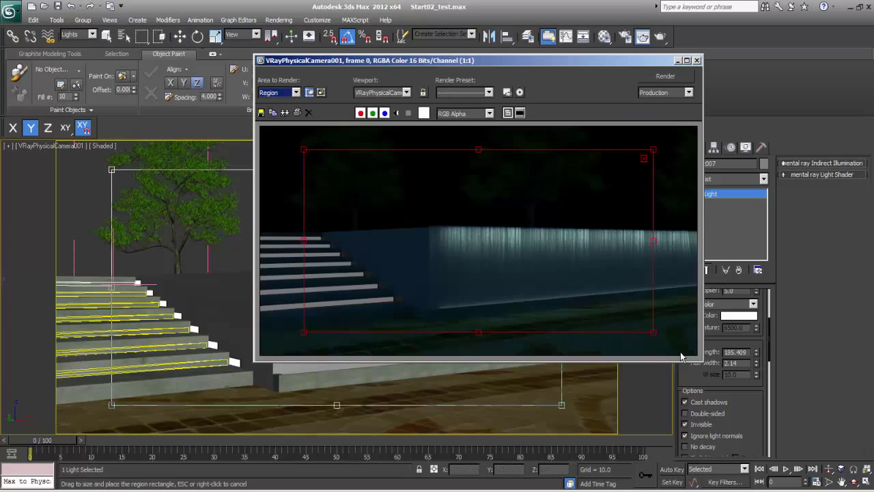
drag(652, 332, 444, 260)
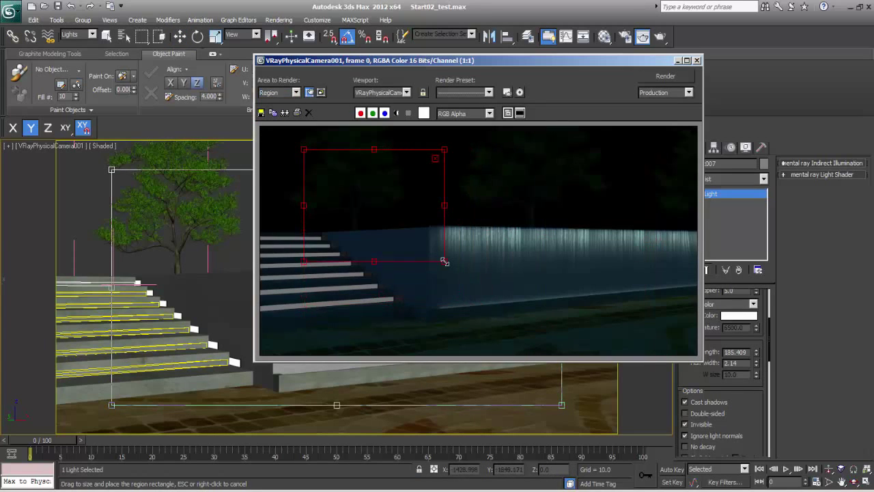
drag(360, 192, 288, 251)
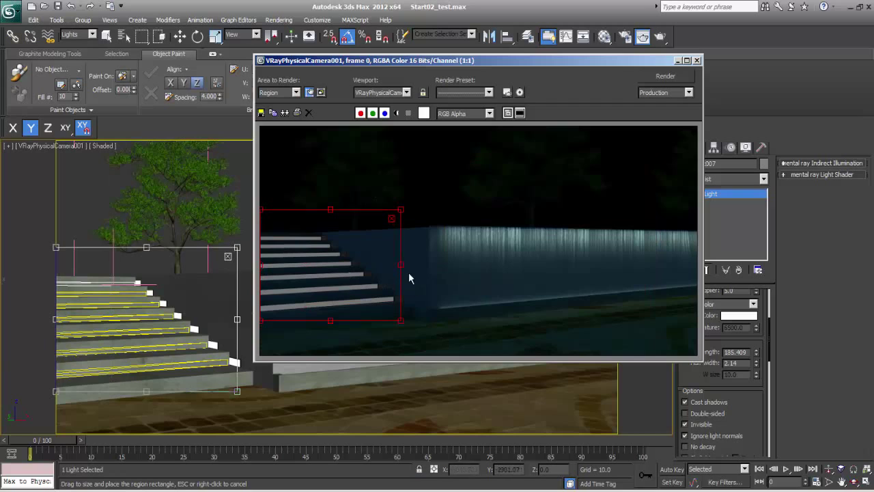
drag(408, 273, 427, 266)
right_click(563, 430)
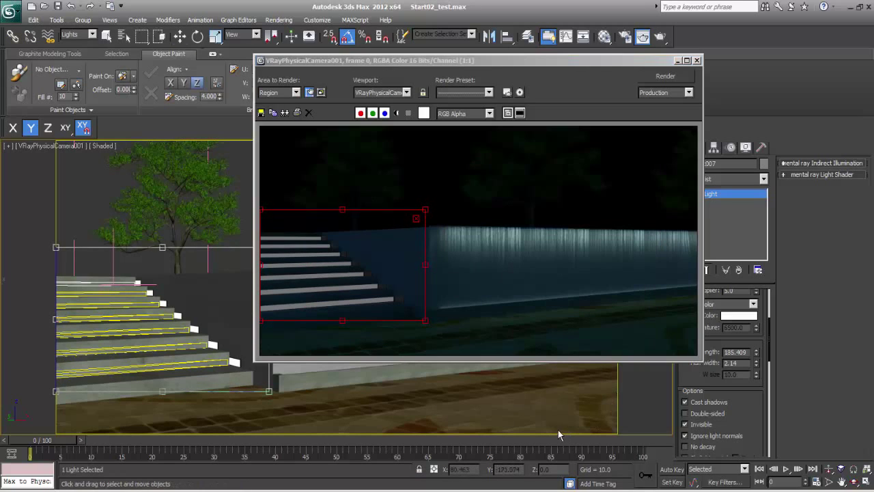
key(shift+q)
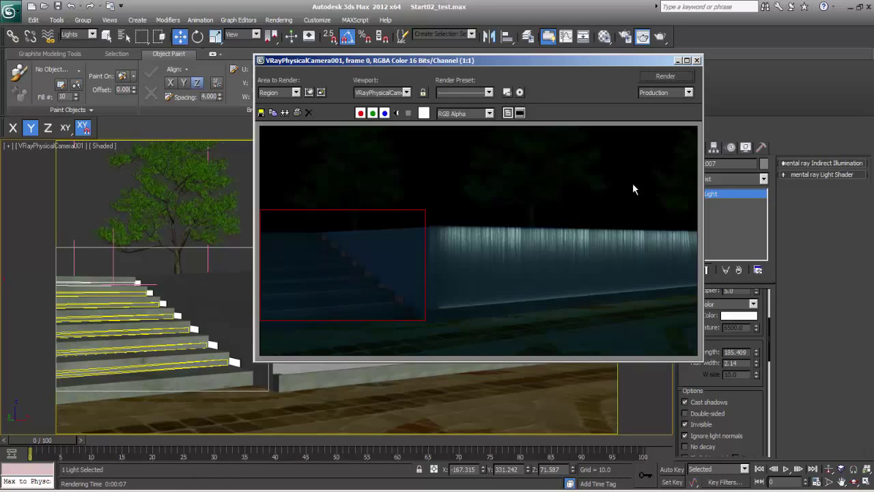
click(696, 60)
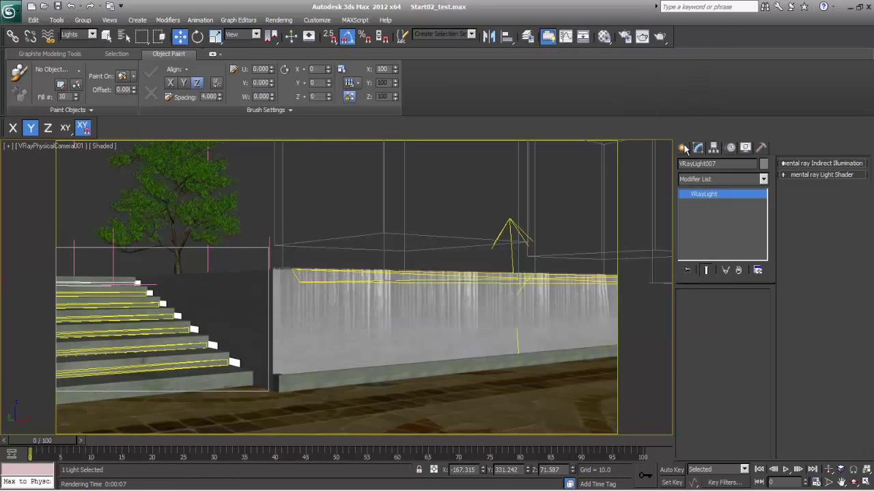
- Return to the Perspective view, select the lowest stair light, VRayLight001, and set its multiplier to 30
key(p)
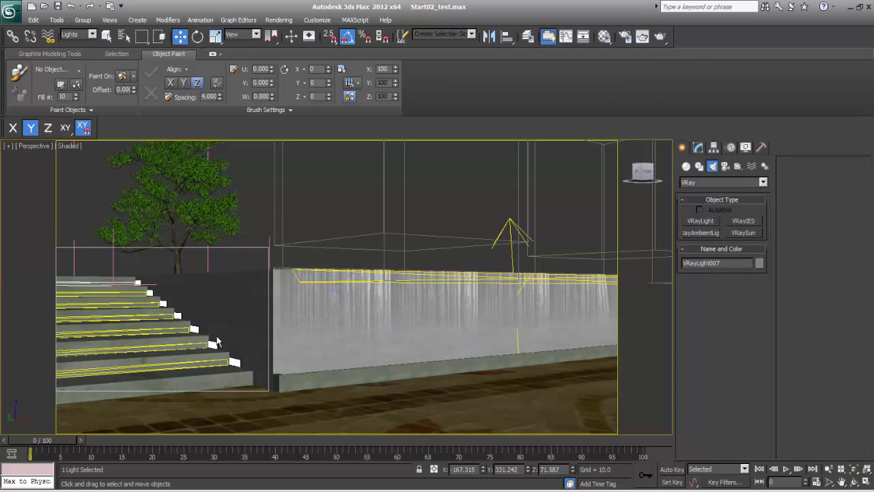
alt+middle_drag(207, 340, 450, 251)
scroll(450, 251, up, 4)
scroll(417, 306, up, 6)
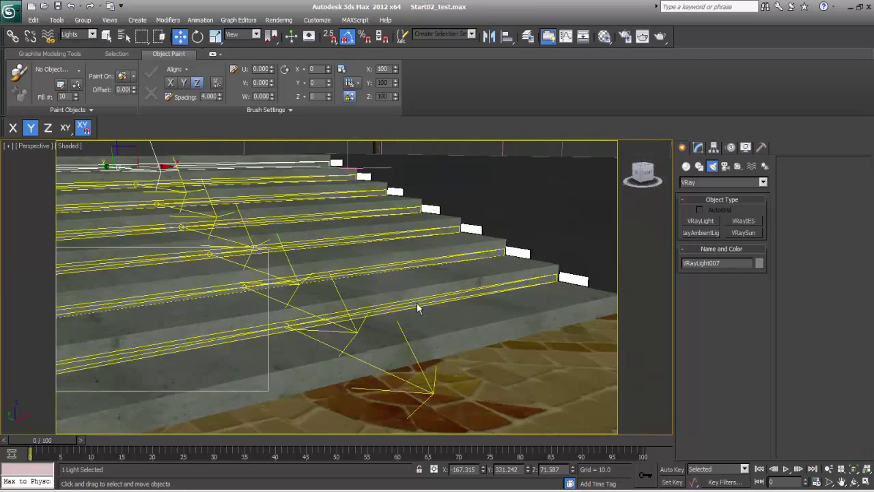
click(413, 320)
click(697, 147)
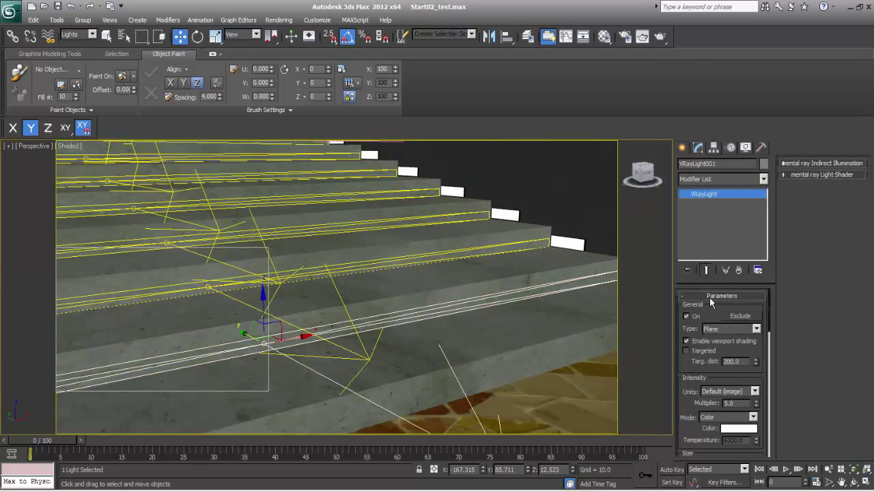
double_click(730, 403)
text(30.0)
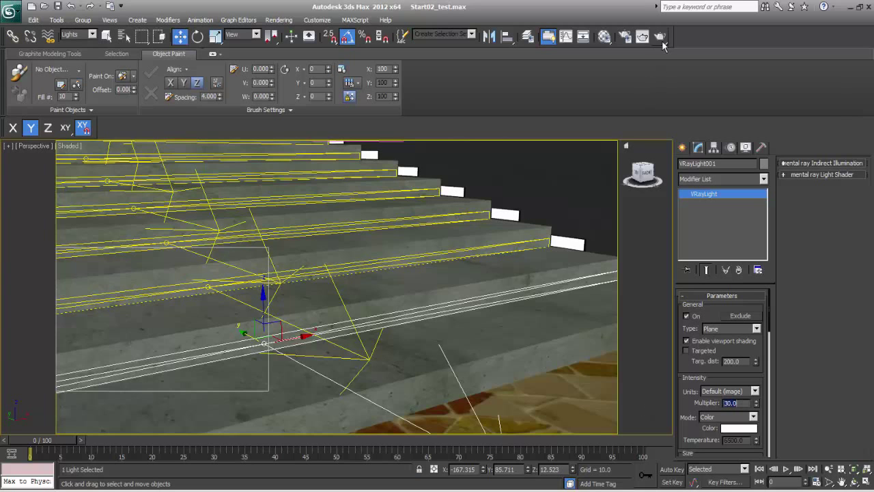
- Start a region render of the Perspective view, stop it and set the area to render back to View
click(661, 38)
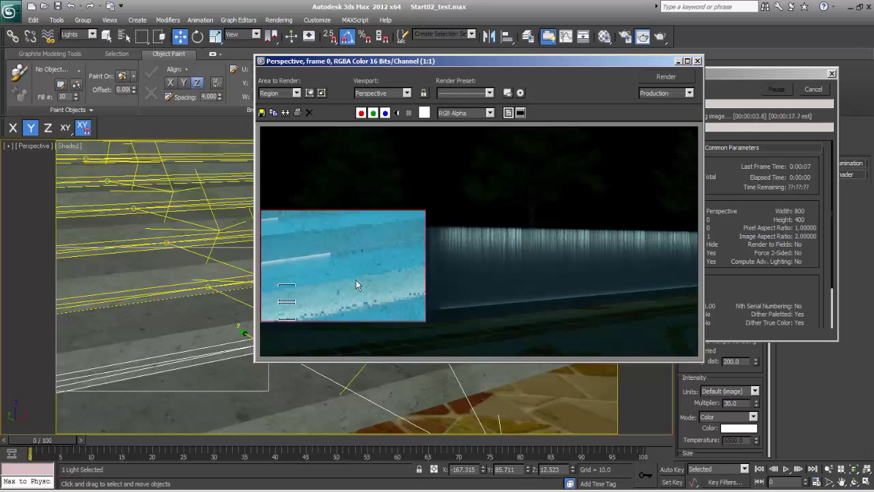
click(290, 94)
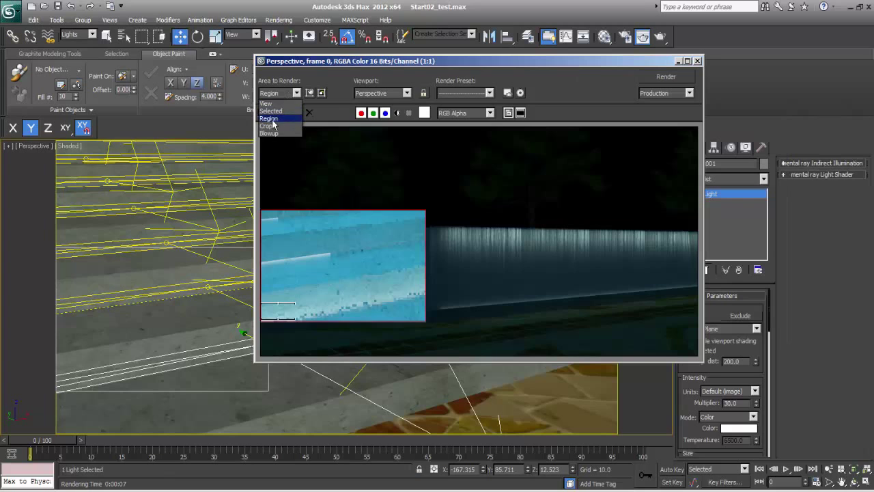
click(273, 120)
click(289, 93)
click(274, 104)
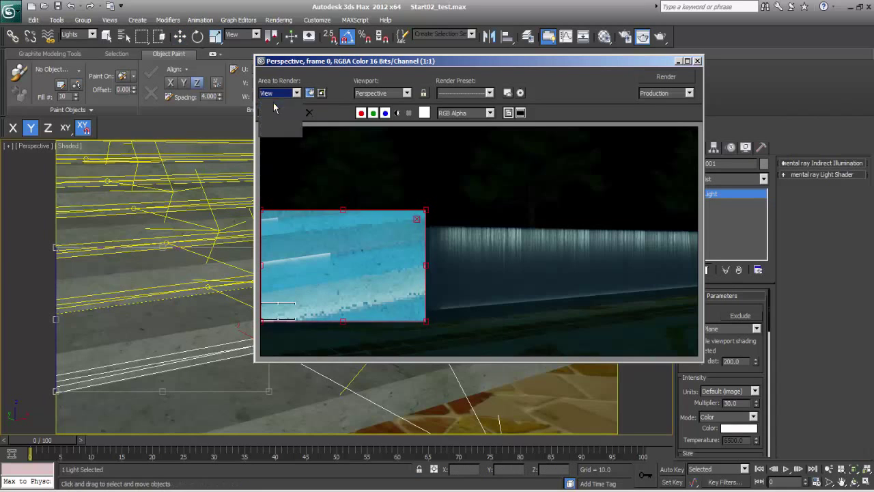
- Switch the viewport to VRayPhysicalCamera001 and render the full camera view
right_click(177, 221)
click(191, 232)
key(c)
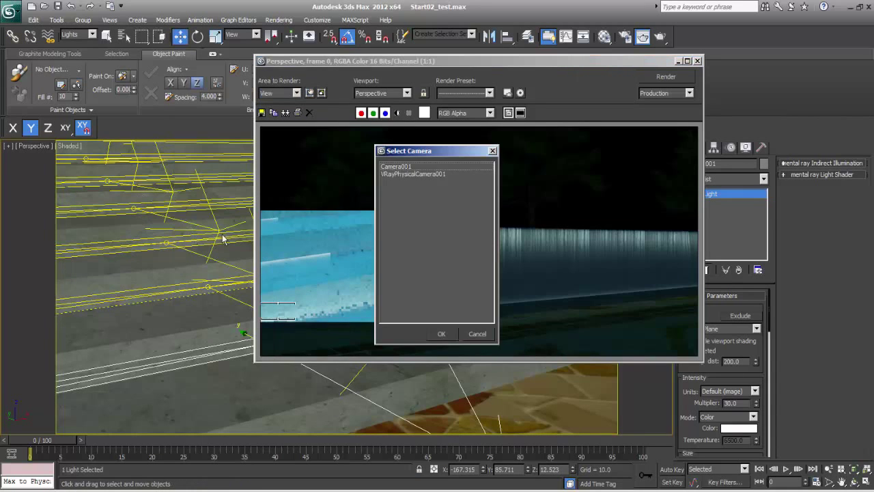
double_click(410, 175)
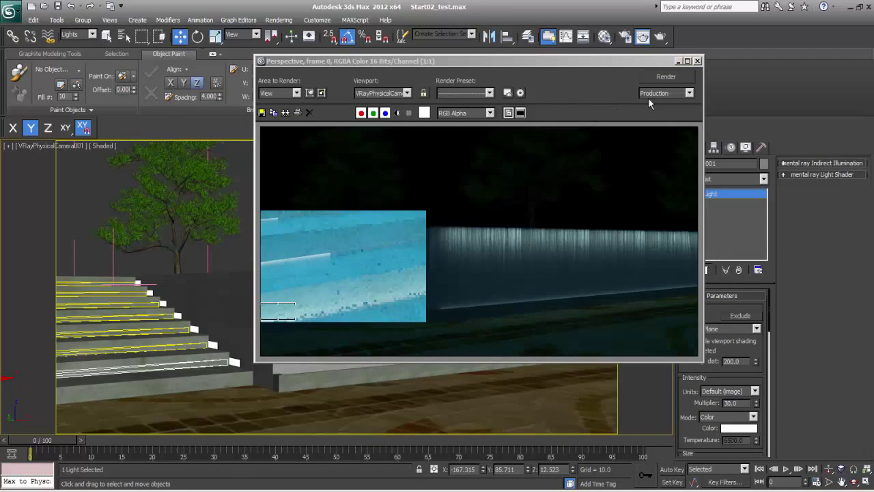
click(664, 77)
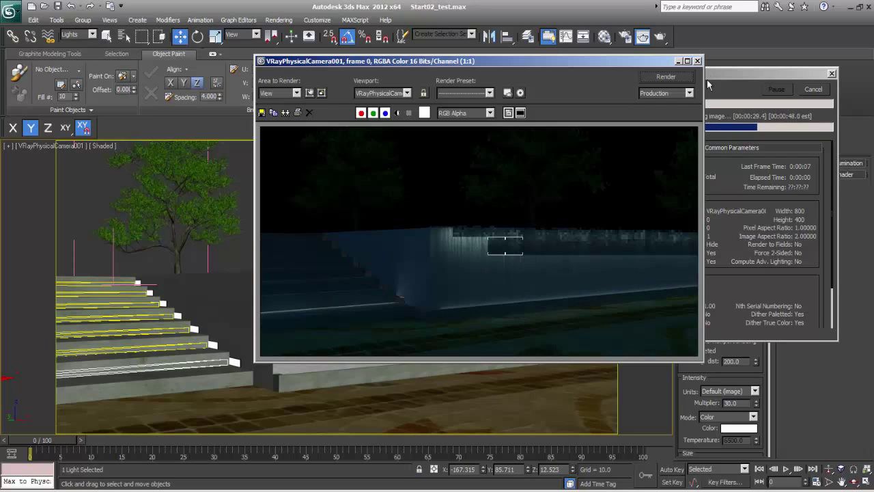
- Stop the camera render, close the rendered frame window and return to the Perspective view framed on the lowest stair light
key(Escape)
click(697, 60)
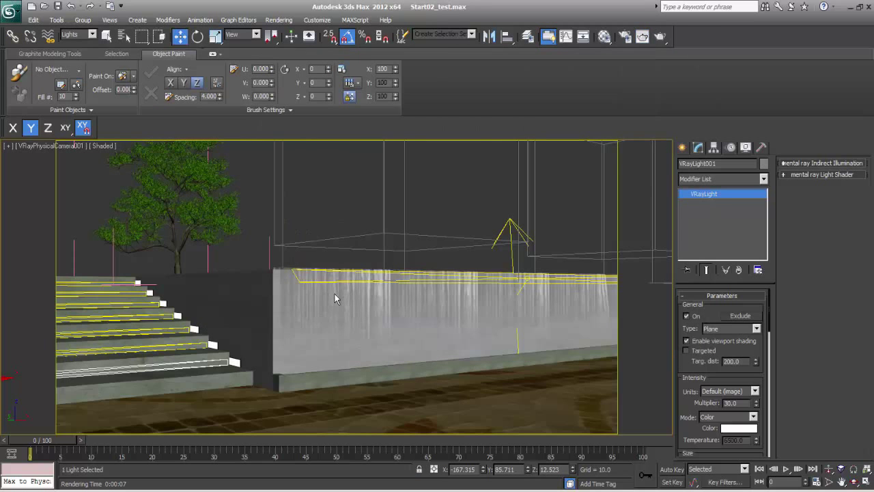
key(p)
key(z)
- Select the second stair light from the bottom, VRayLight002, and set its multiplier to 30
alt+middle_drag(329, 327, 393, 342)
scroll(324, 316, up, 3)
scroll(394, 342, up, 3)
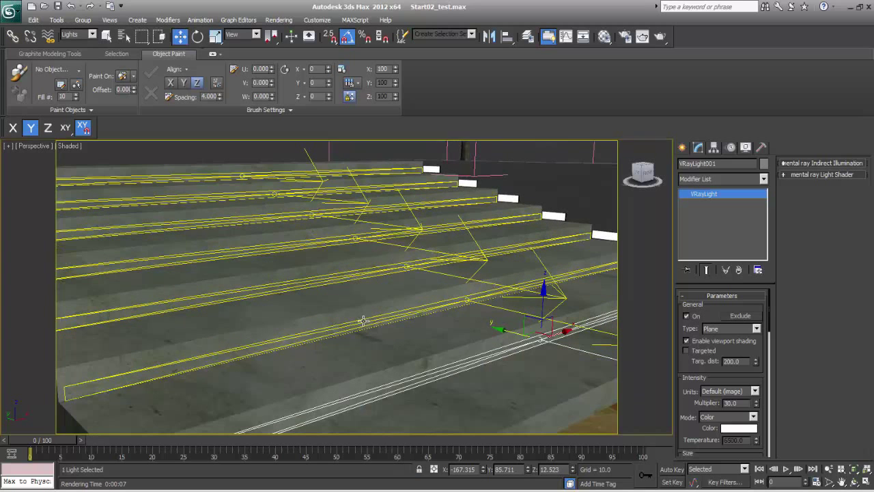
click(374, 321)
double_click(729, 403)
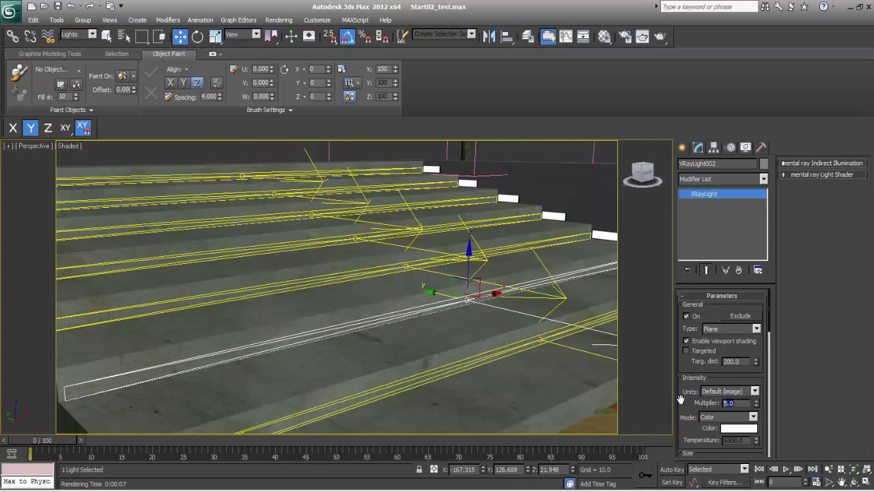
text(30)
key(Return)
- Set the multiplier of the third stair light, VRayLight003, to 30 and select the light on the step above it
click(402, 270)
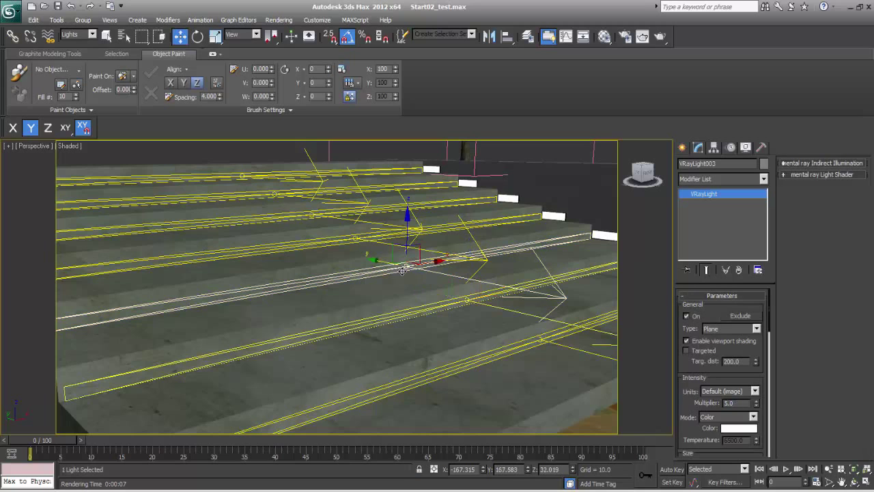
double_click(729, 403)
text(30.0)
click(346, 237)
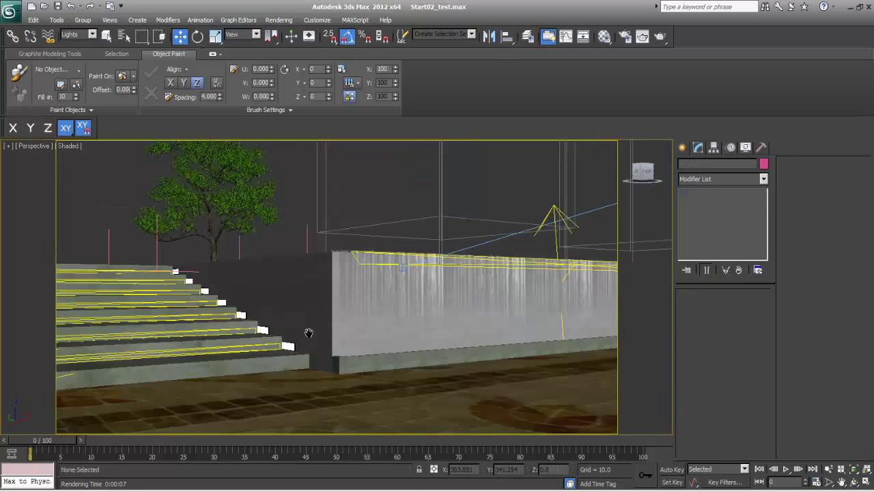
- Examine the stair light strips, the side wall and the water wall from several angles in the Perspective view
scroll(308, 333, up, 2)
middle_drag(241, 365, 497, 331)
alt+middle_drag(344, 371, 456, 357)
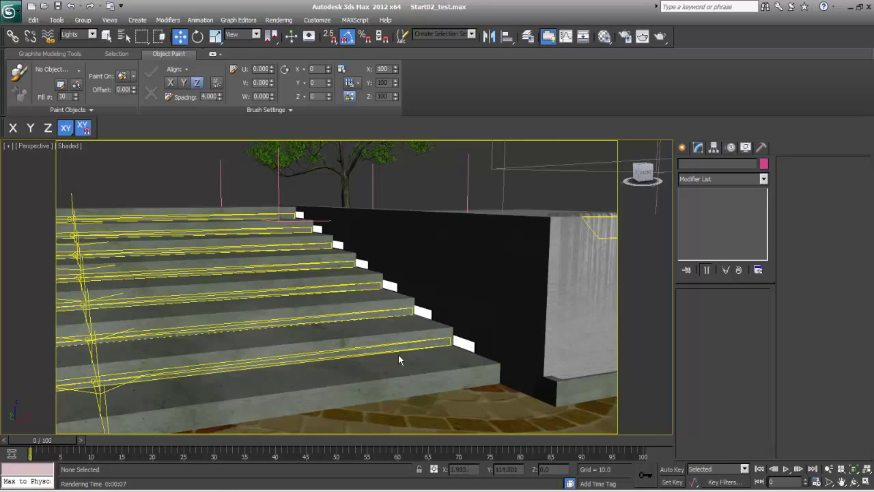
alt+middle_drag(353, 379, 371, 374)
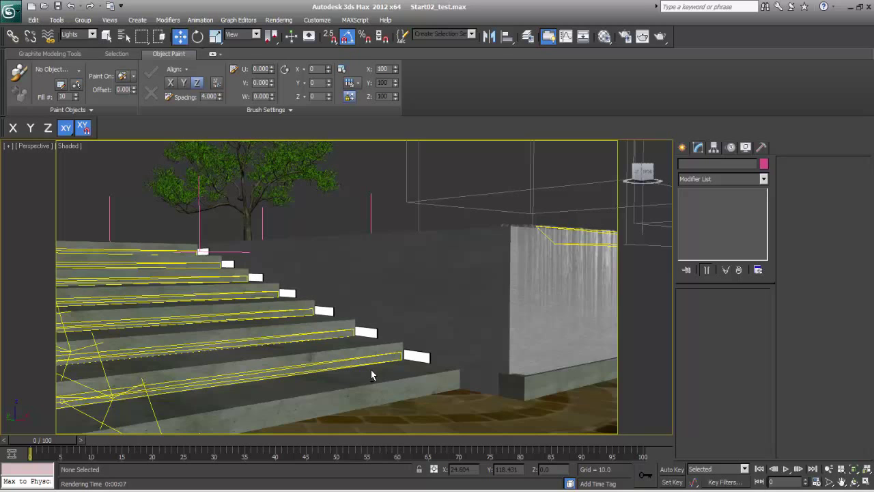
alt+middle_drag(469, 282, 235, 354)
alt+middle_drag(376, 349, 359, 355)
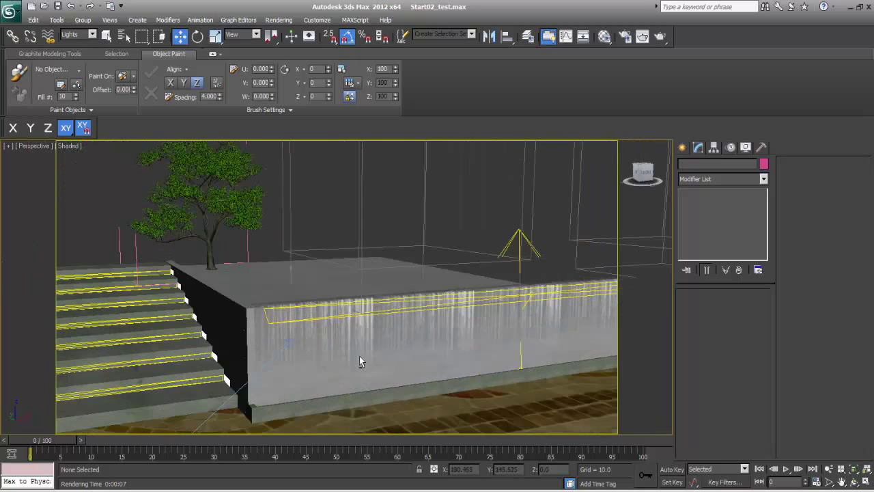
key(shift+z)
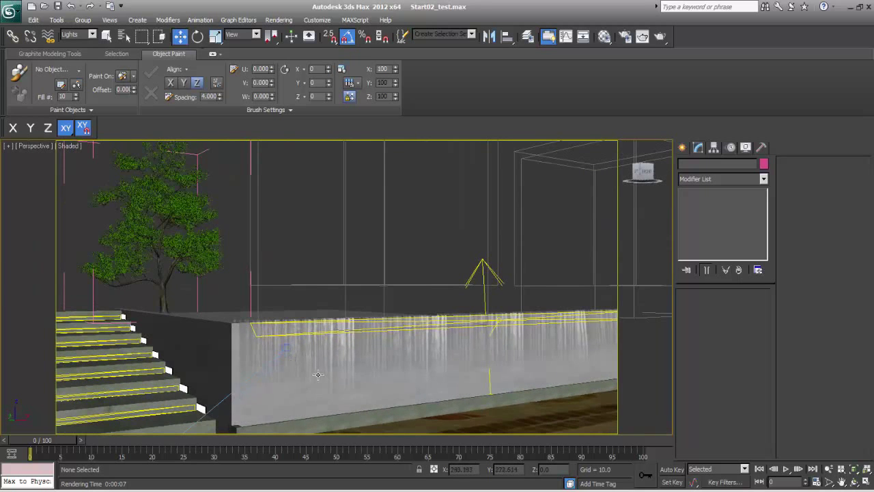
middle_drag(318, 375, 371, 342)
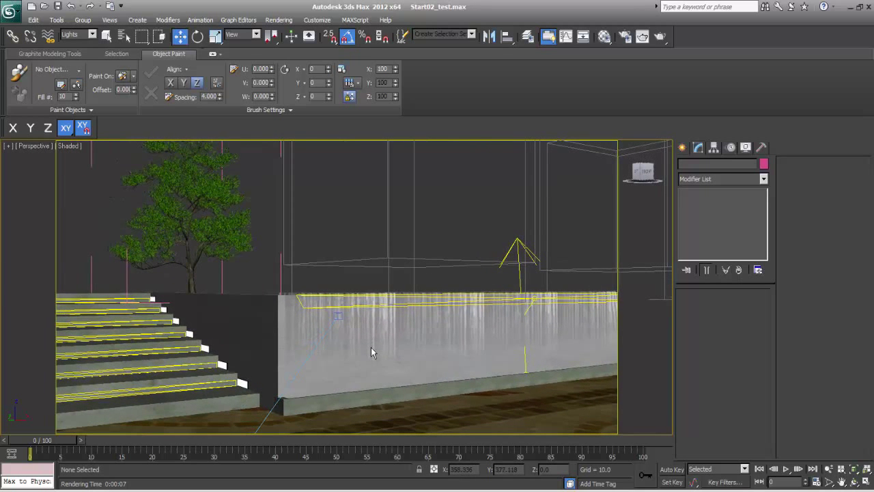